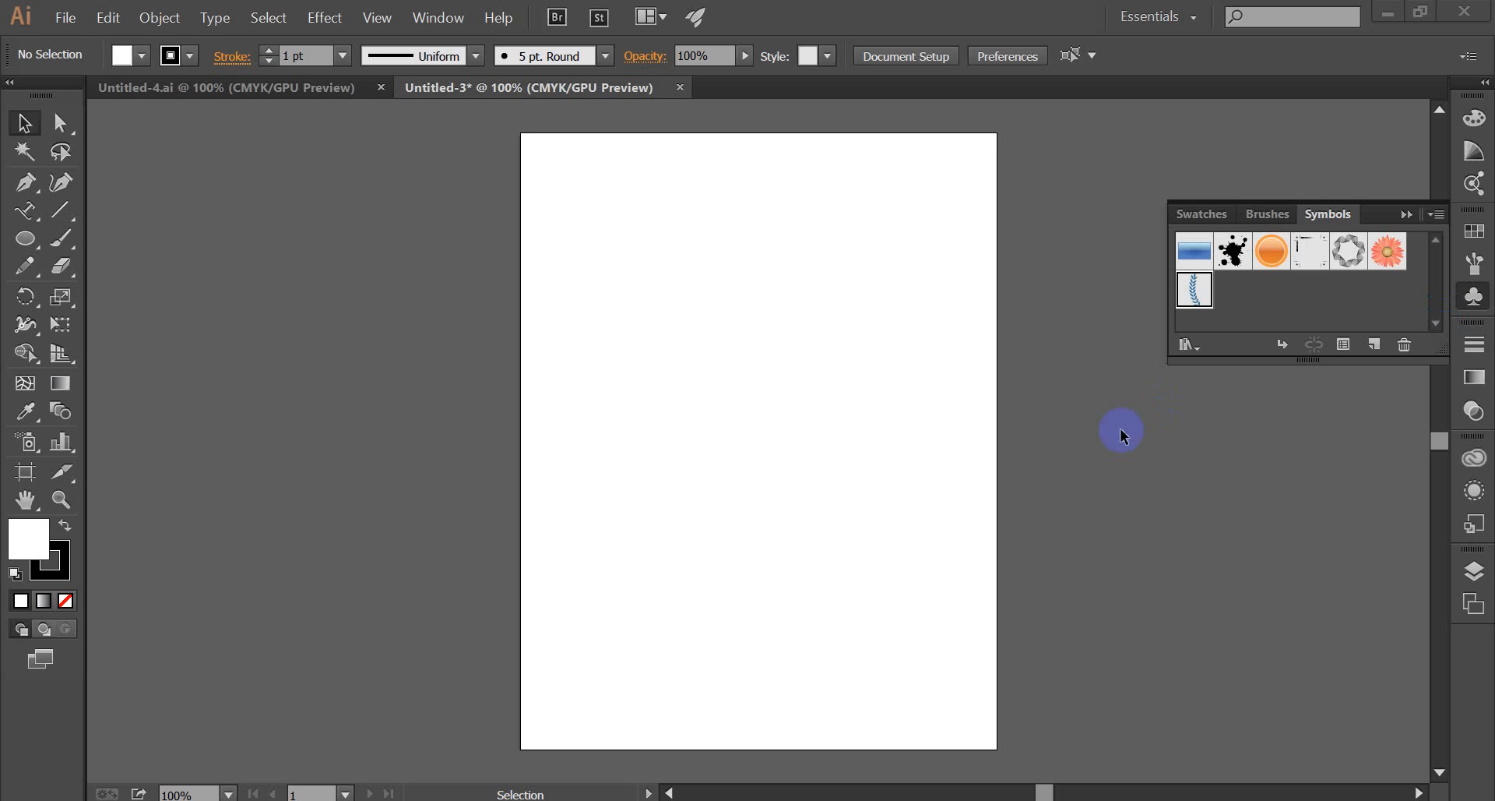
{"action": "left_click", "coordinate": [69, 22]}
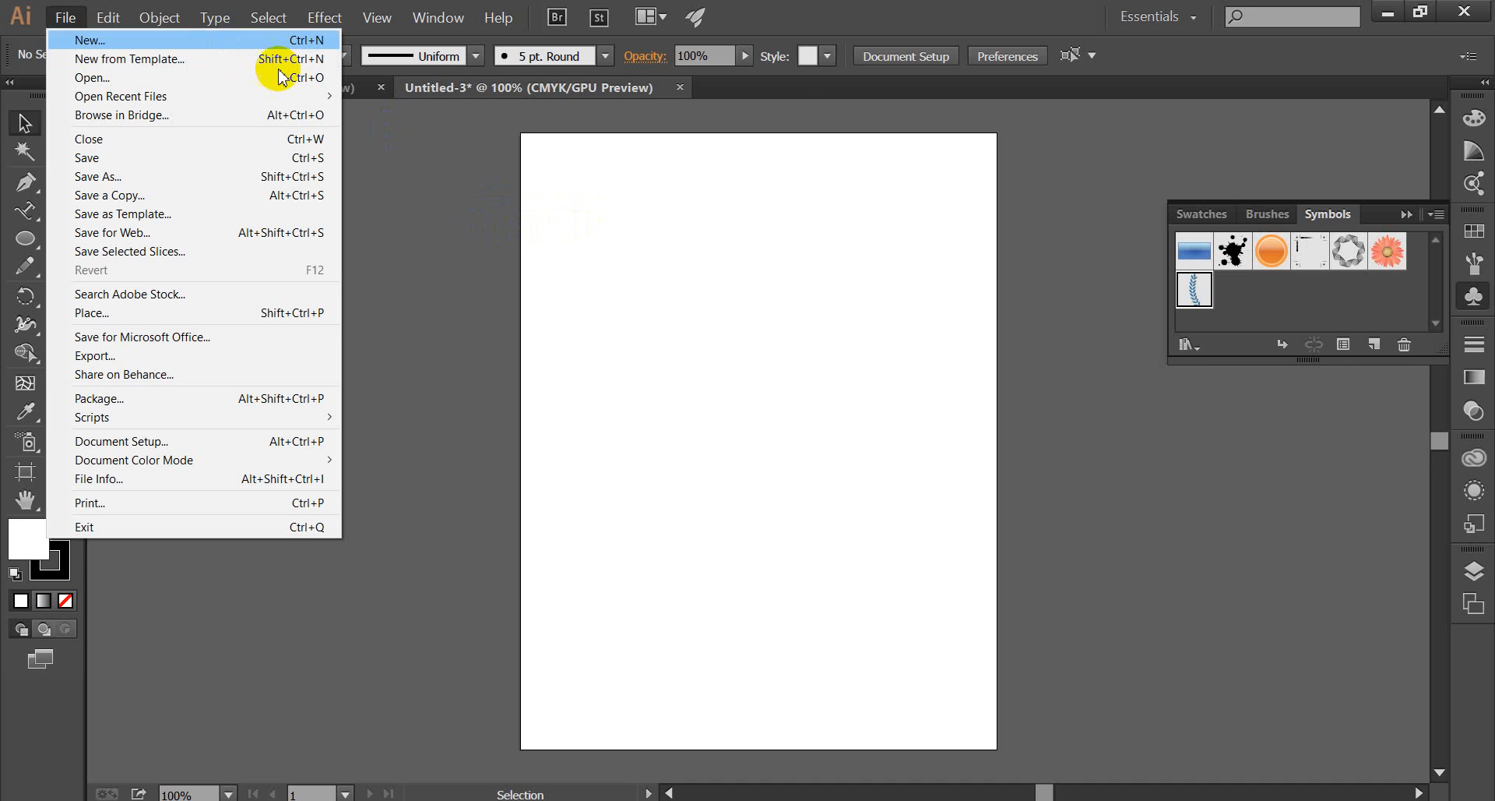
{"action": "left_click", "coordinate": [561, 238]}
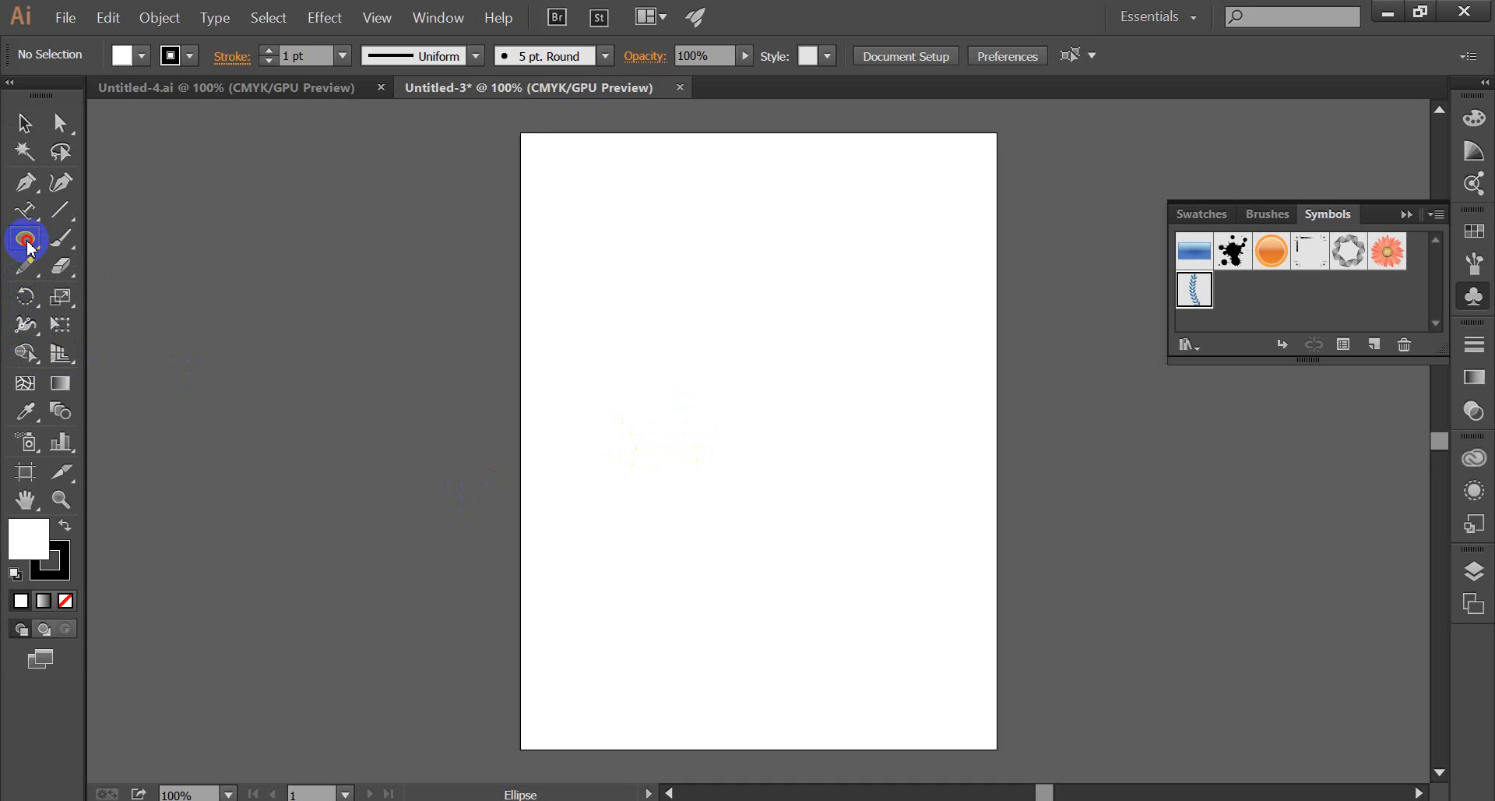
Draw a perfect circle with the Ellipse tool slightly above and right of the artboard's centre.
{"action": "left_click_drag", "start_coordinate": [29, 247], "coordinate": [83, 244]}
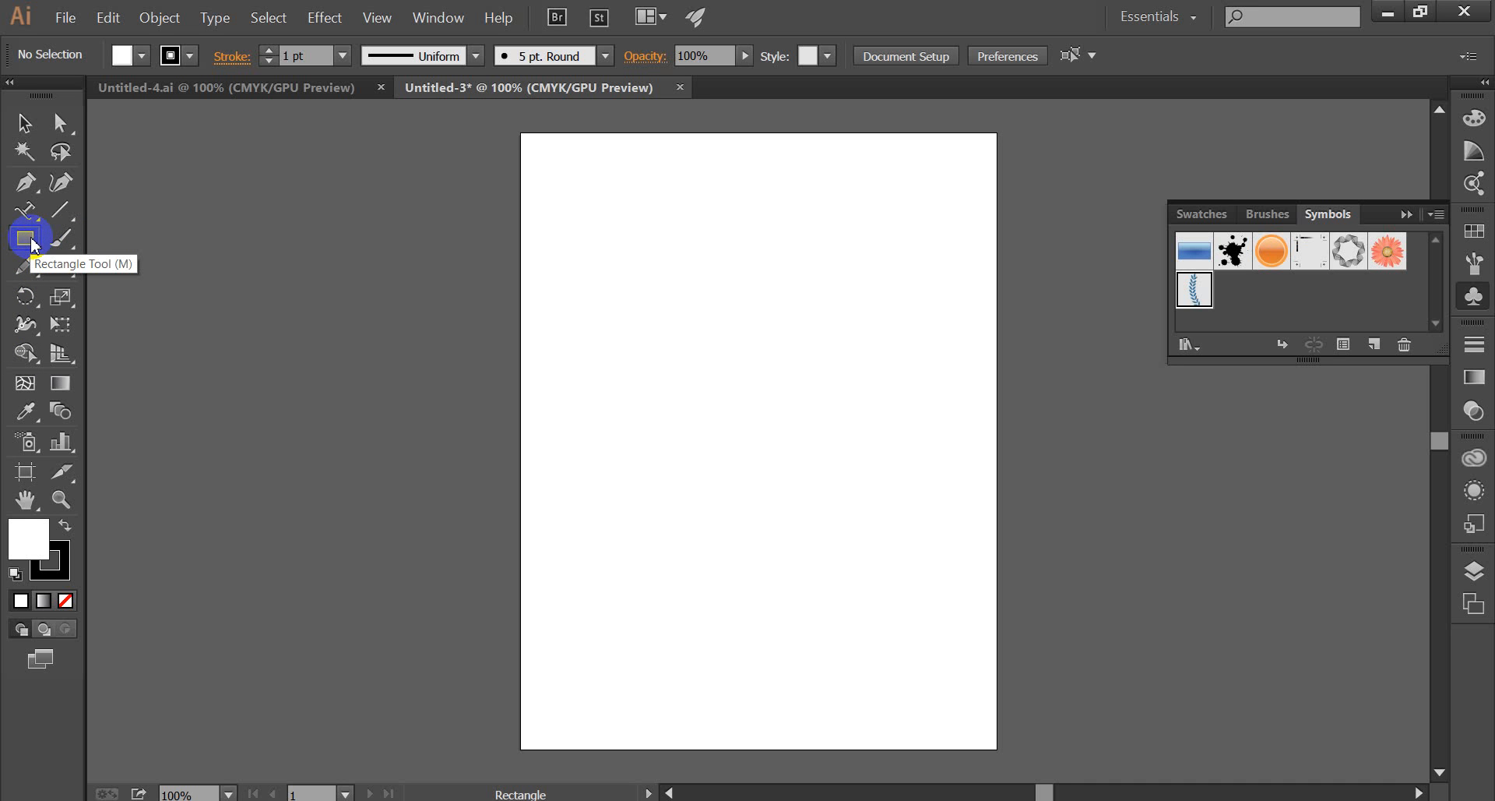
{"action": "left_click_drag", "start_coordinate": [32, 242], "coordinate": [144, 314]}
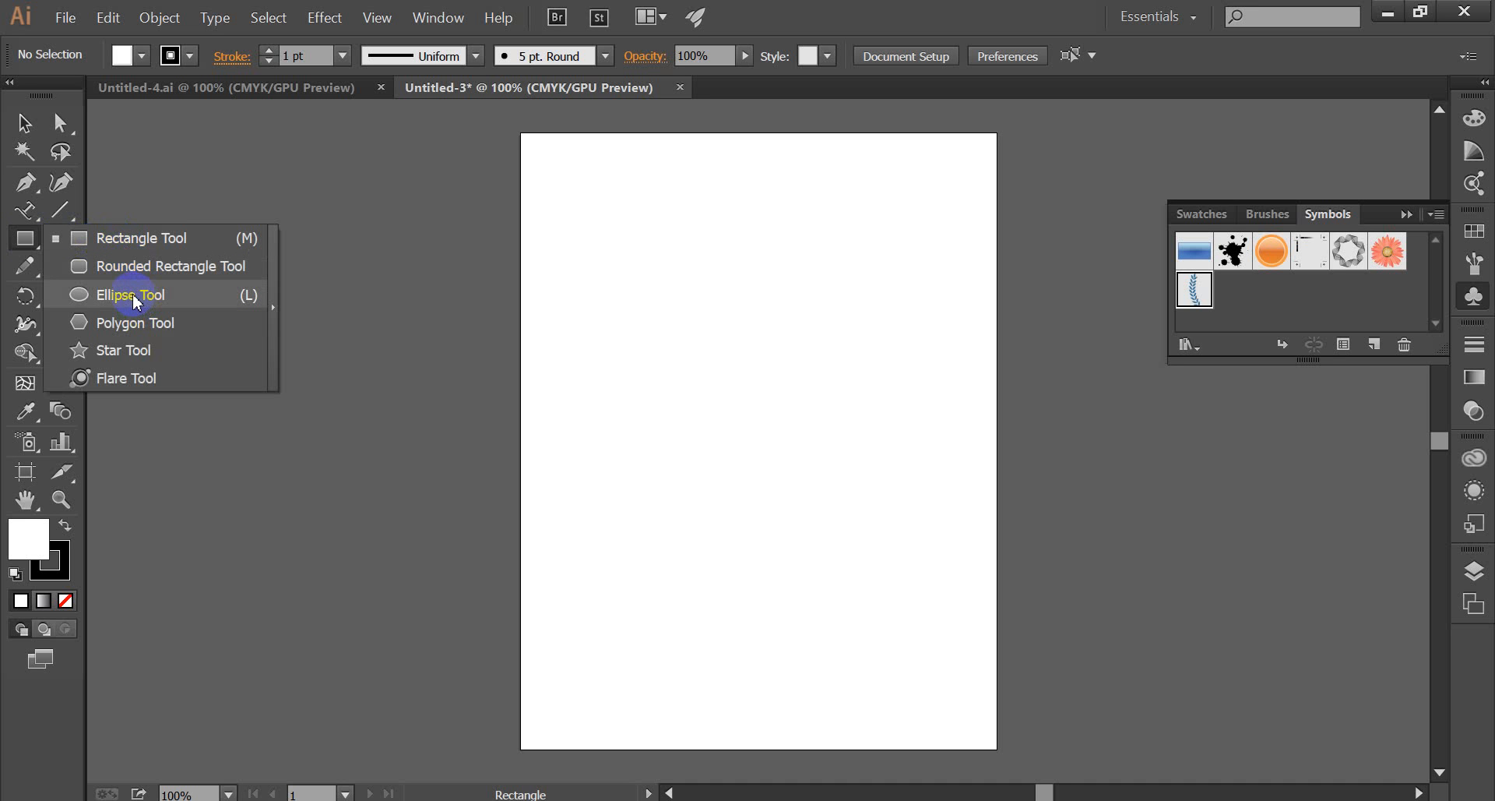
{"action": "left_click_drag", "start_coordinate": [134, 300], "coordinate": [131, 297]}
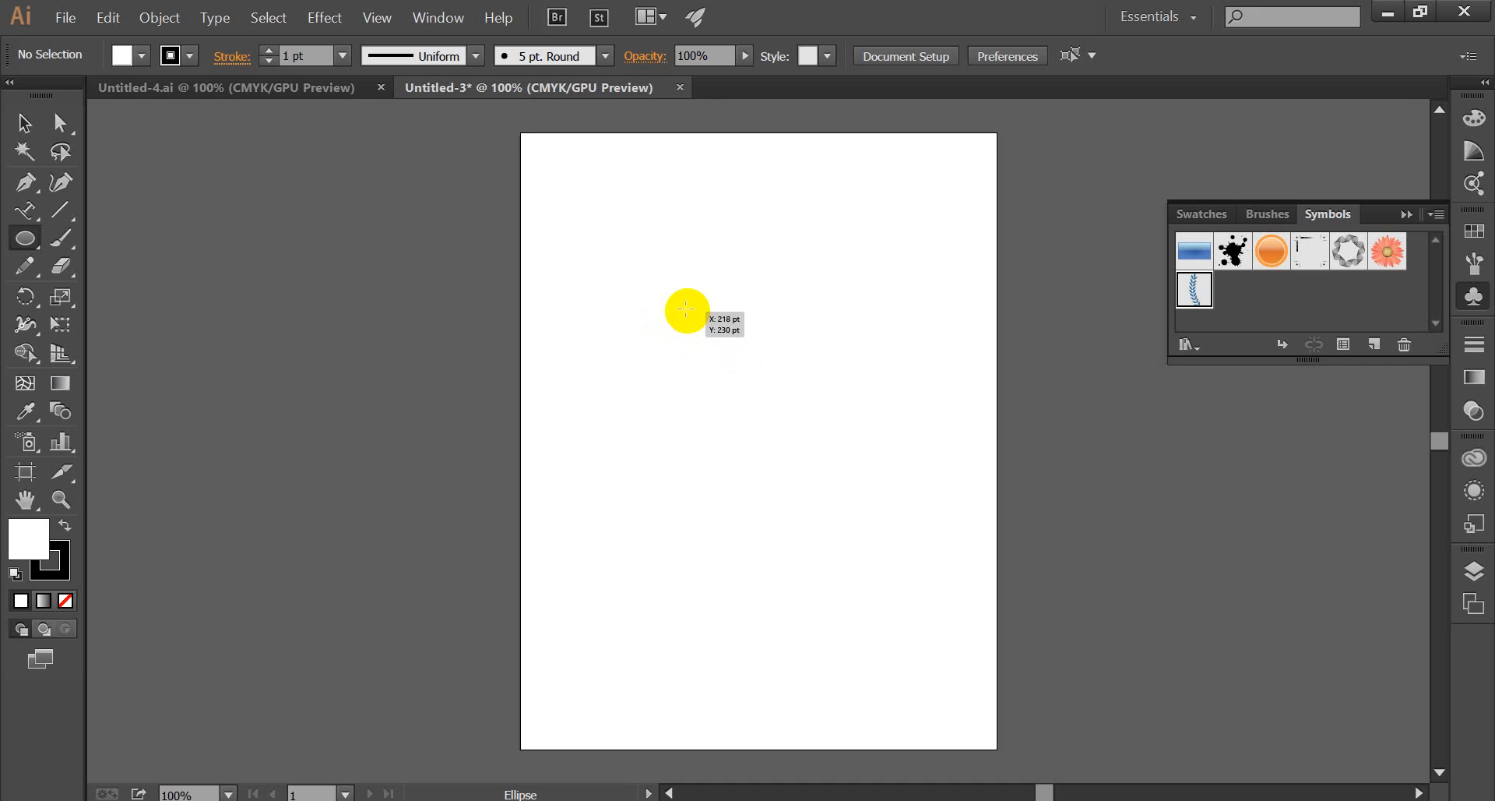
{"action": "left_click_drag", "start_coordinate": [684, 309], "coordinate": [879, 497]}
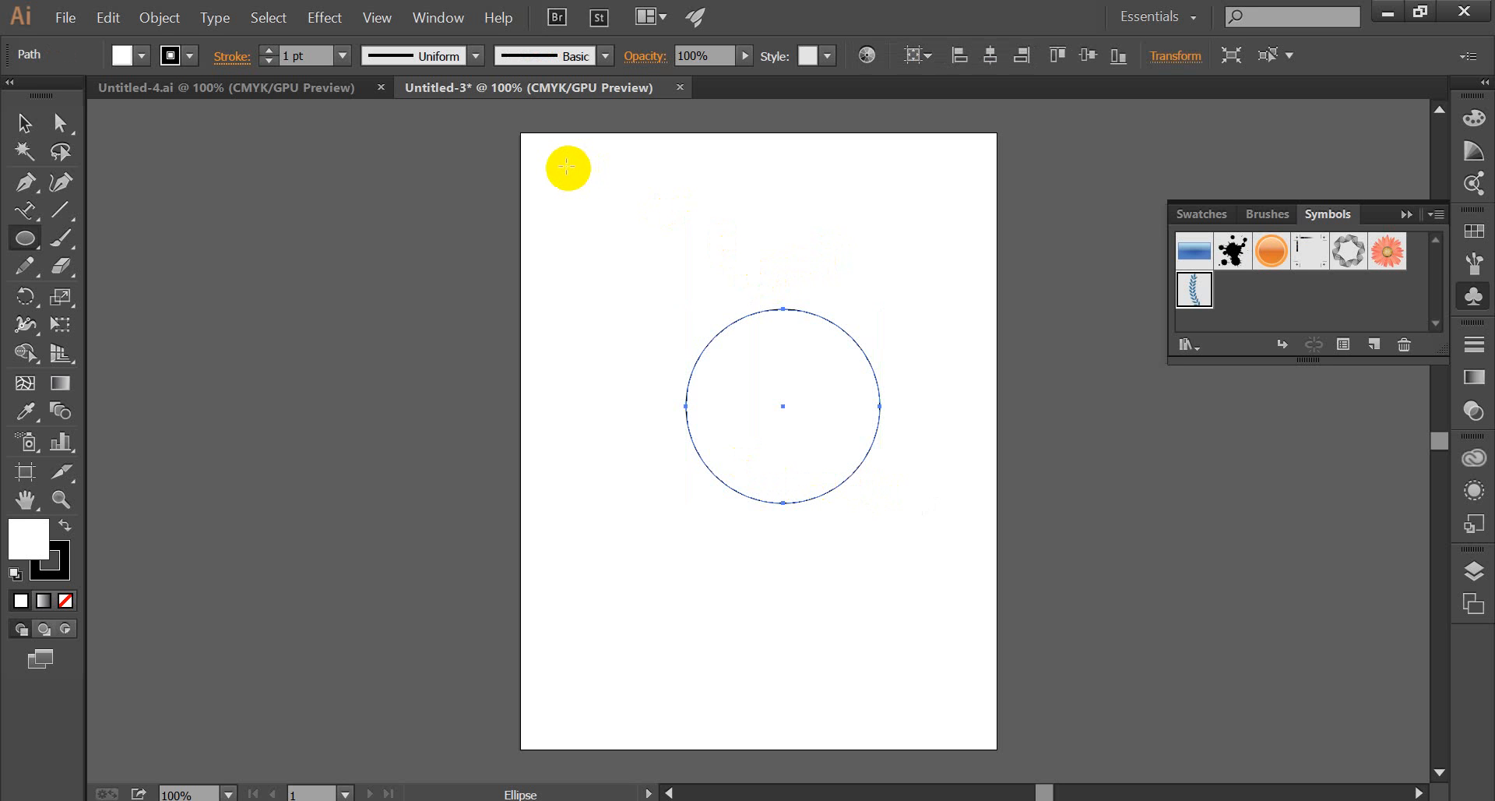
Draw a wide, flat ellipse above the circle and delete it.
{"action": "left_click_drag", "start_coordinate": [567, 166], "coordinate": [887, 270]}
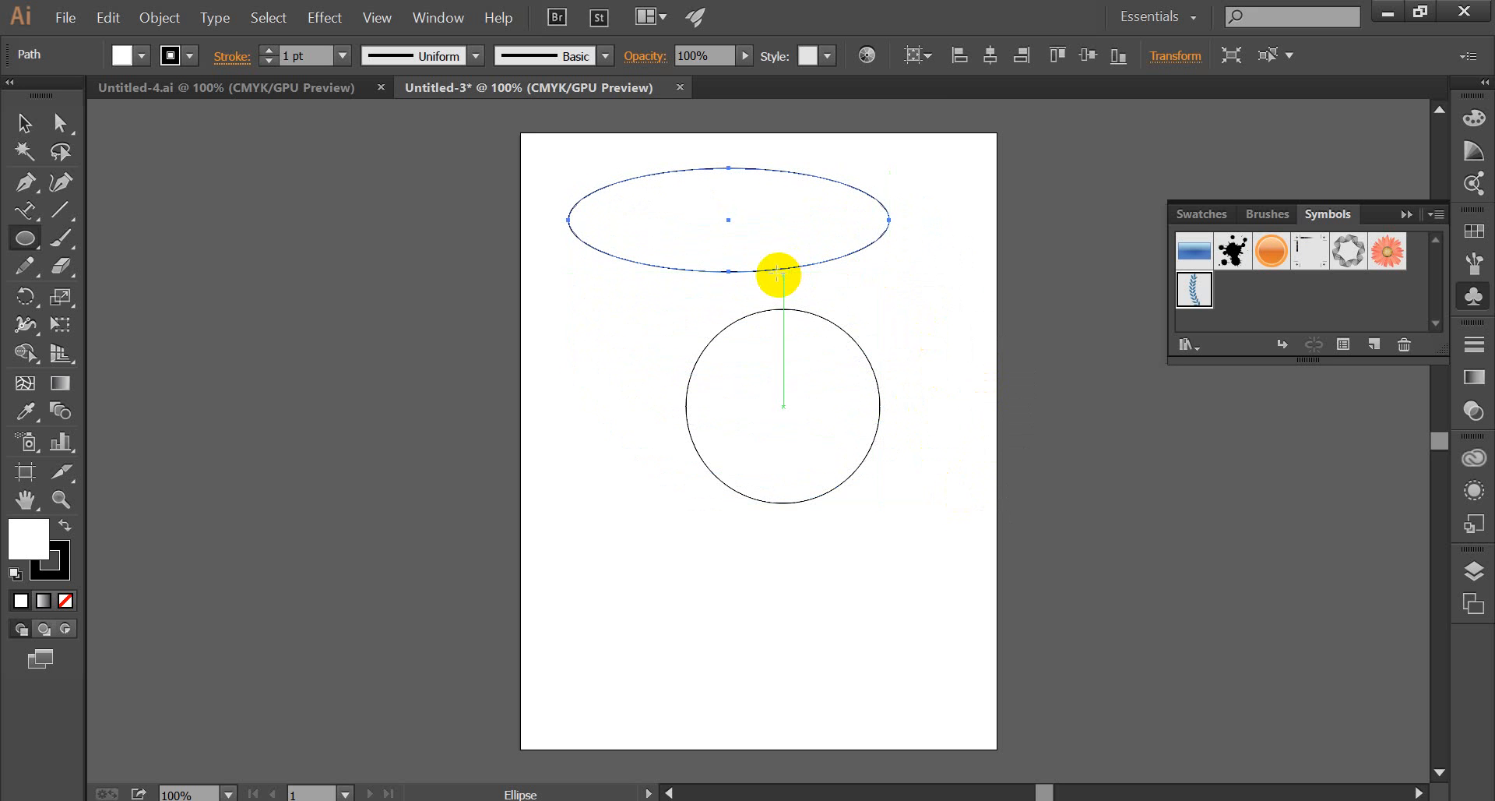
{"action": "key", "text": "Delete"}
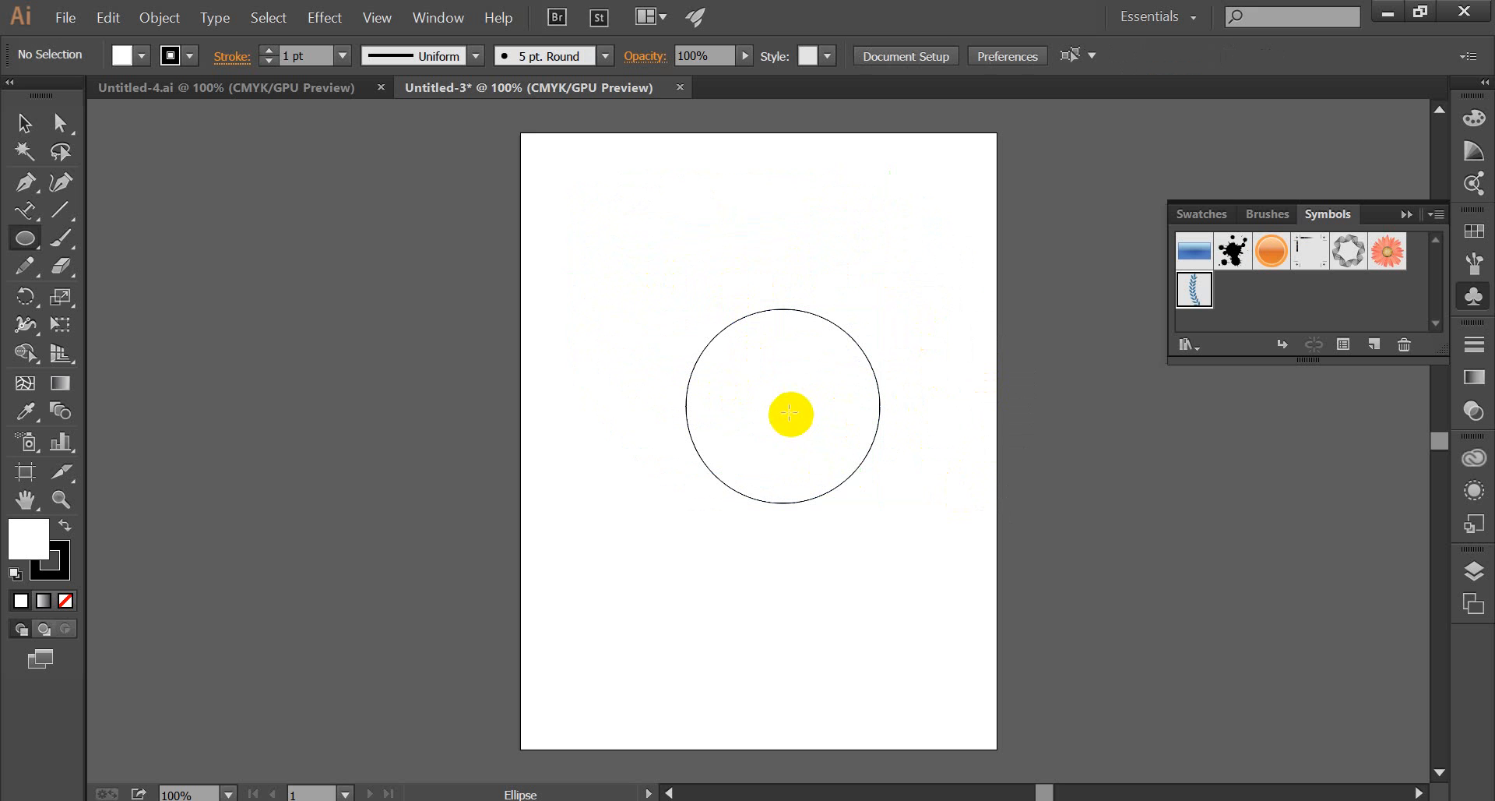
Move the circle slightly up and to the left, fill it with dark navy blue and deselect it.
{"action": "left_click", "coordinate": [34, 122]}
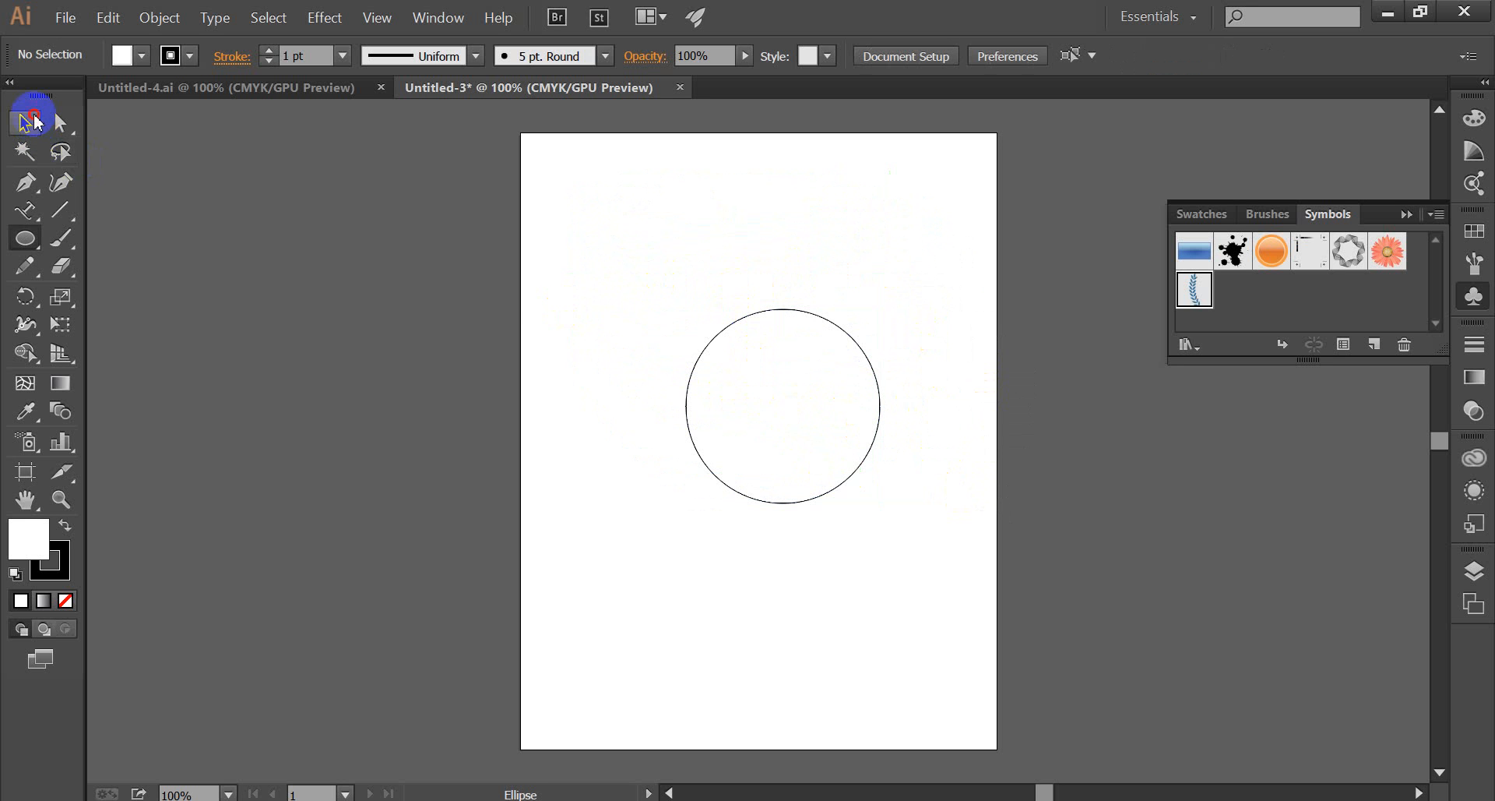
{"action": "left_click_drag", "start_coordinate": [794, 372], "coordinate": [761, 333]}
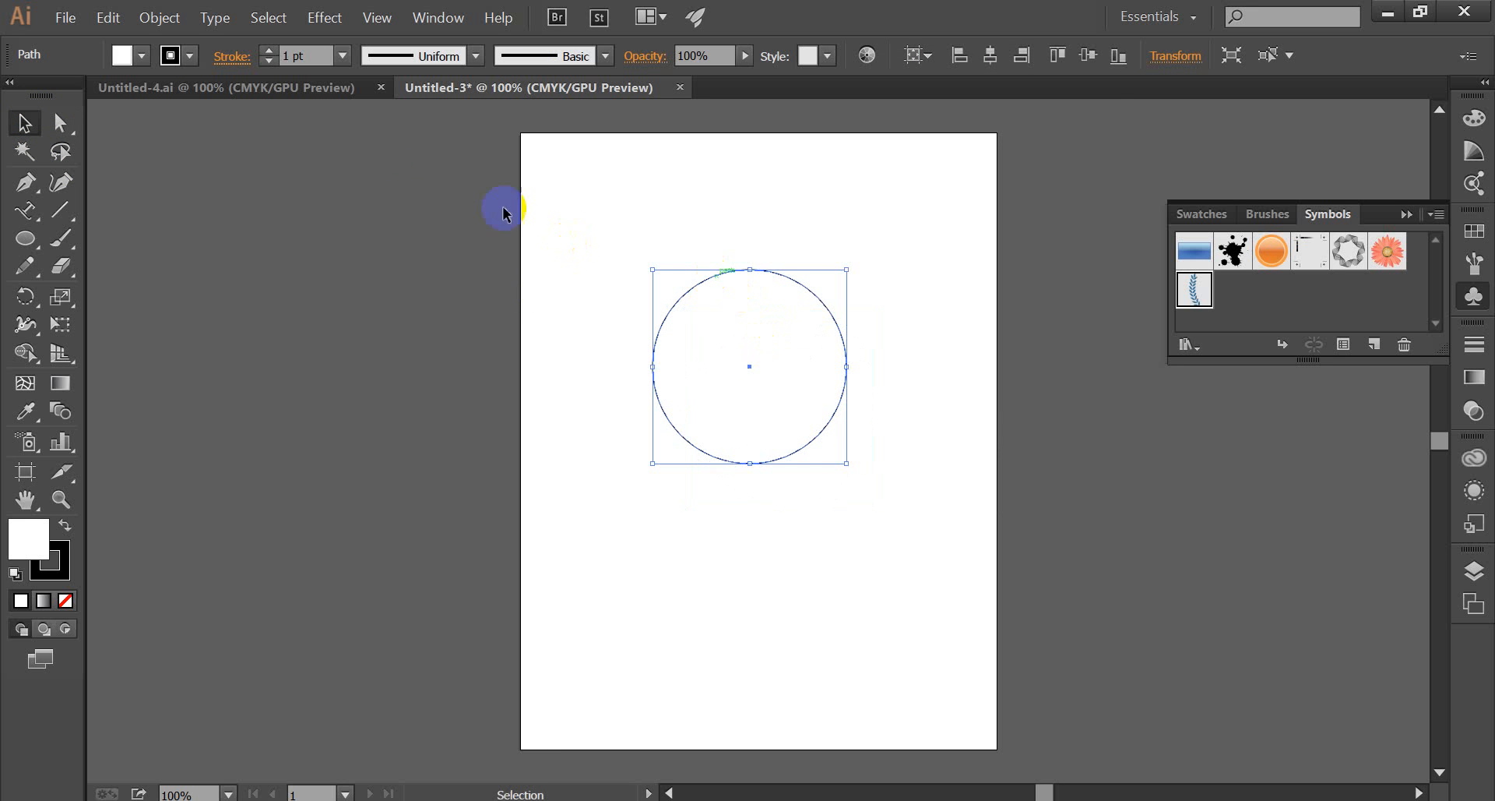
{"action": "left_click", "coordinate": [143, 56]}
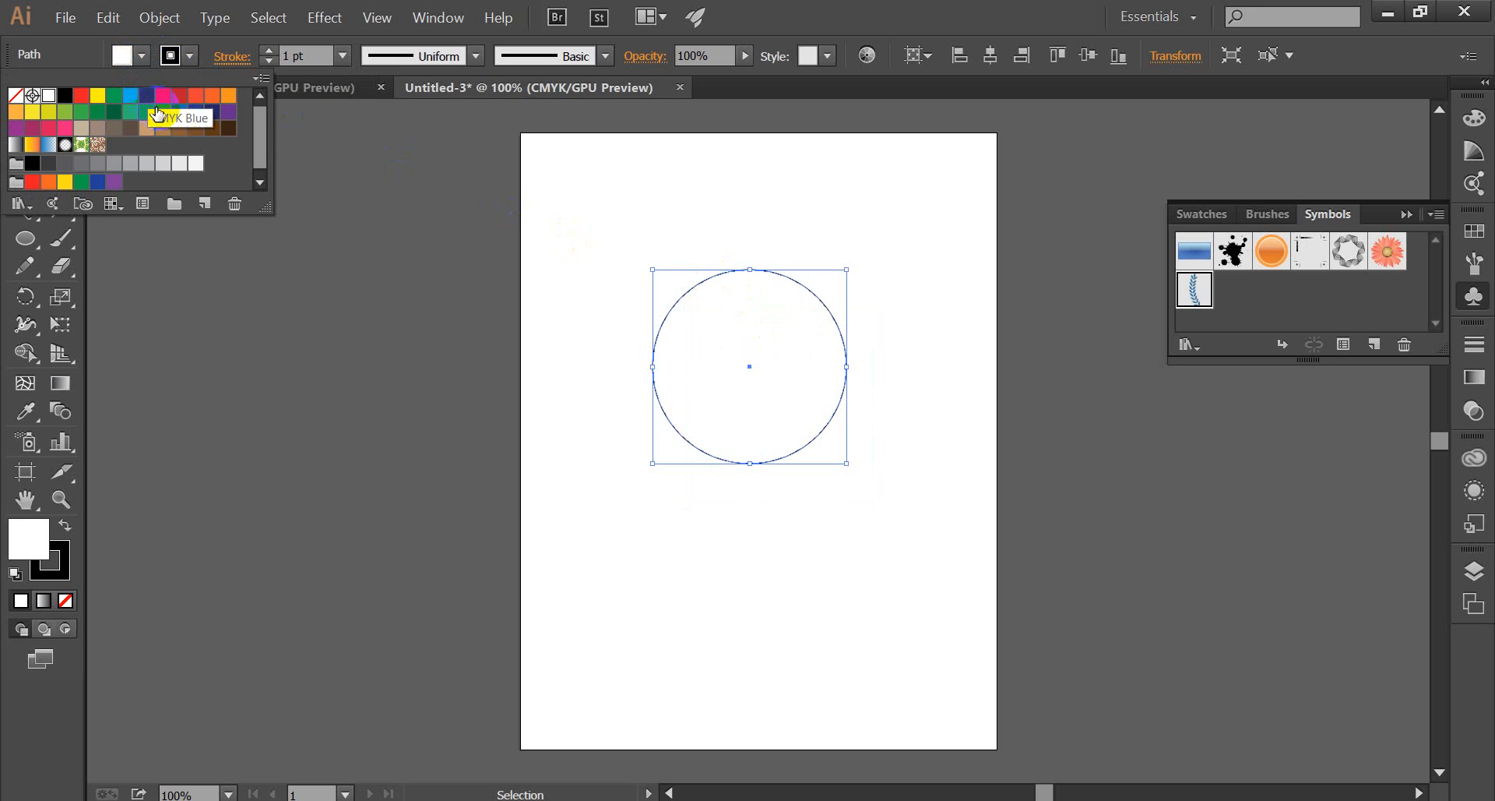
{"action": "left_click", "coordinate": [212, 111]}
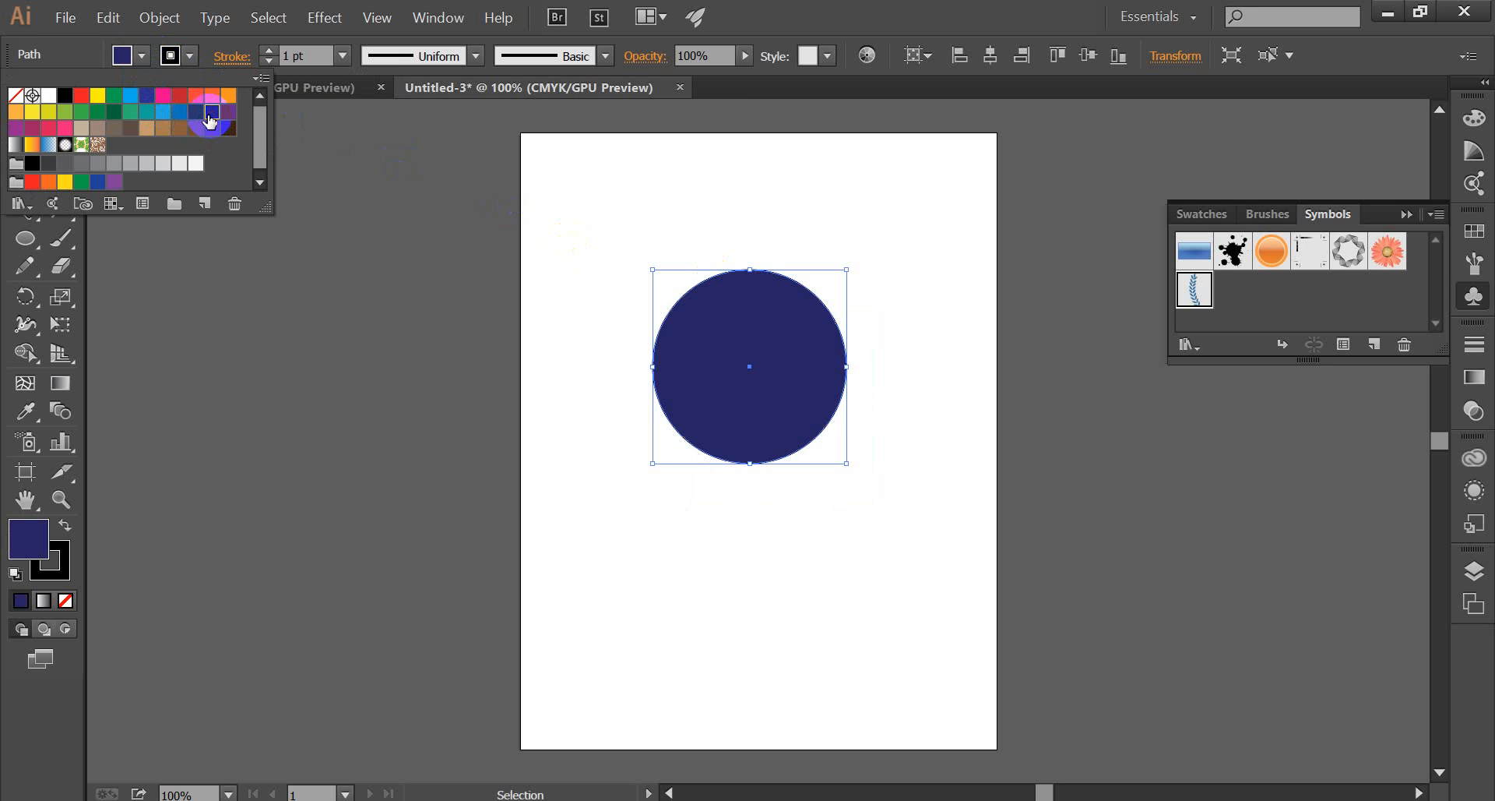
{"action": "left_click", "coordinate": [655, 246]}
{"action": "left_click", "coordinate": [737, 237]}
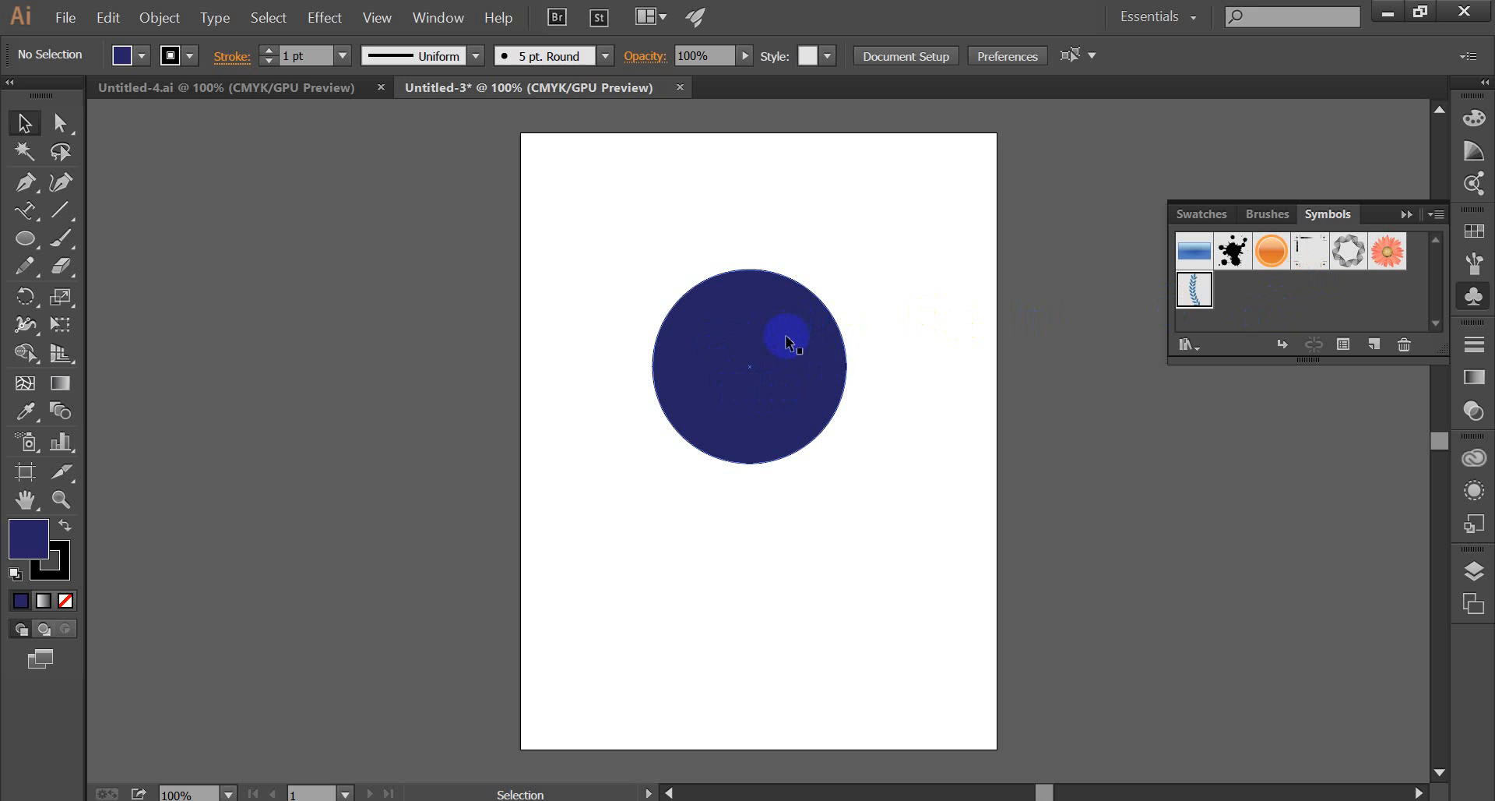
{"action": "left_click", "coordinate": [1183, 343]}
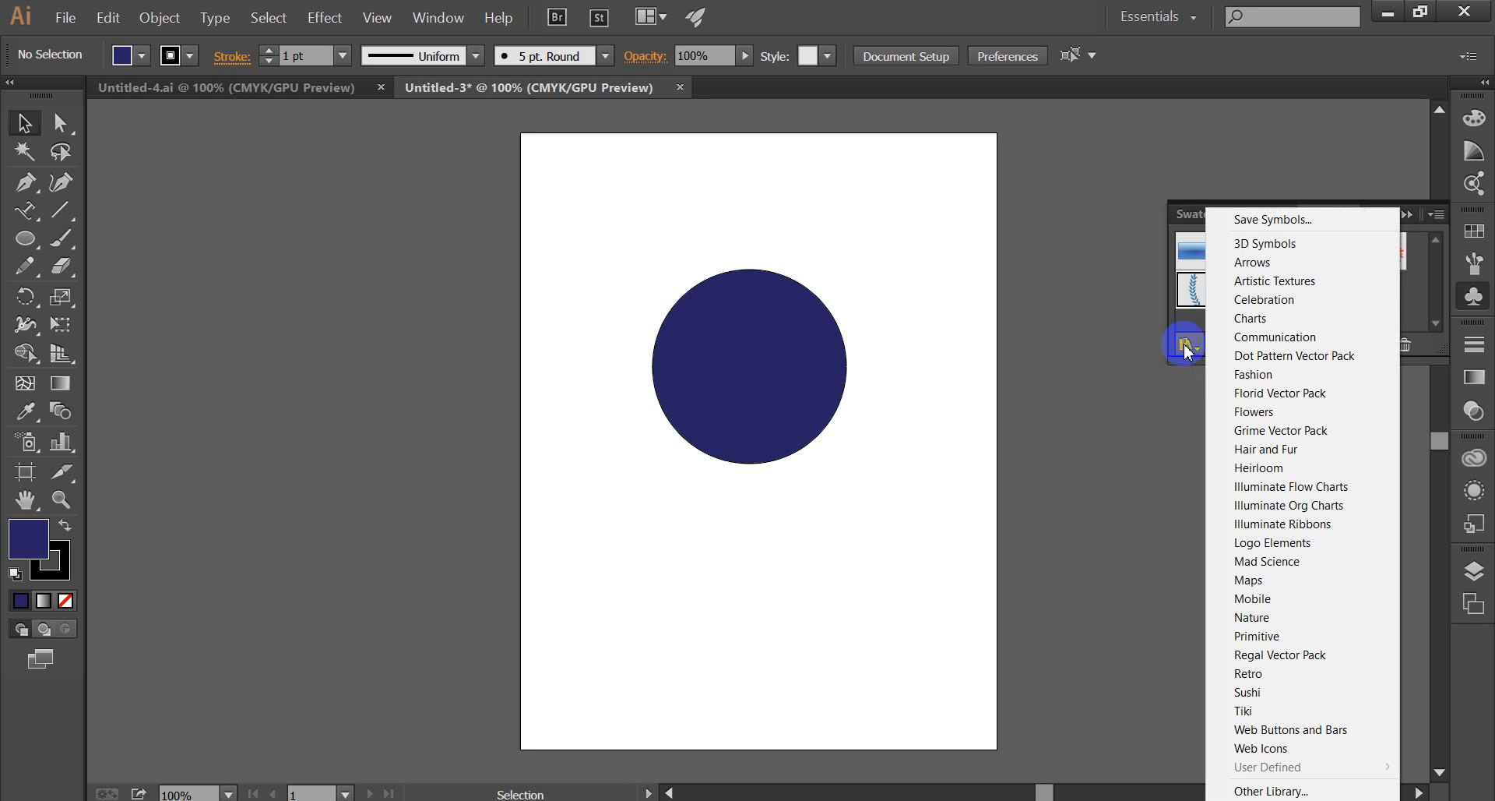
{"action": "left_click", "coordinate": [1139, 304]}
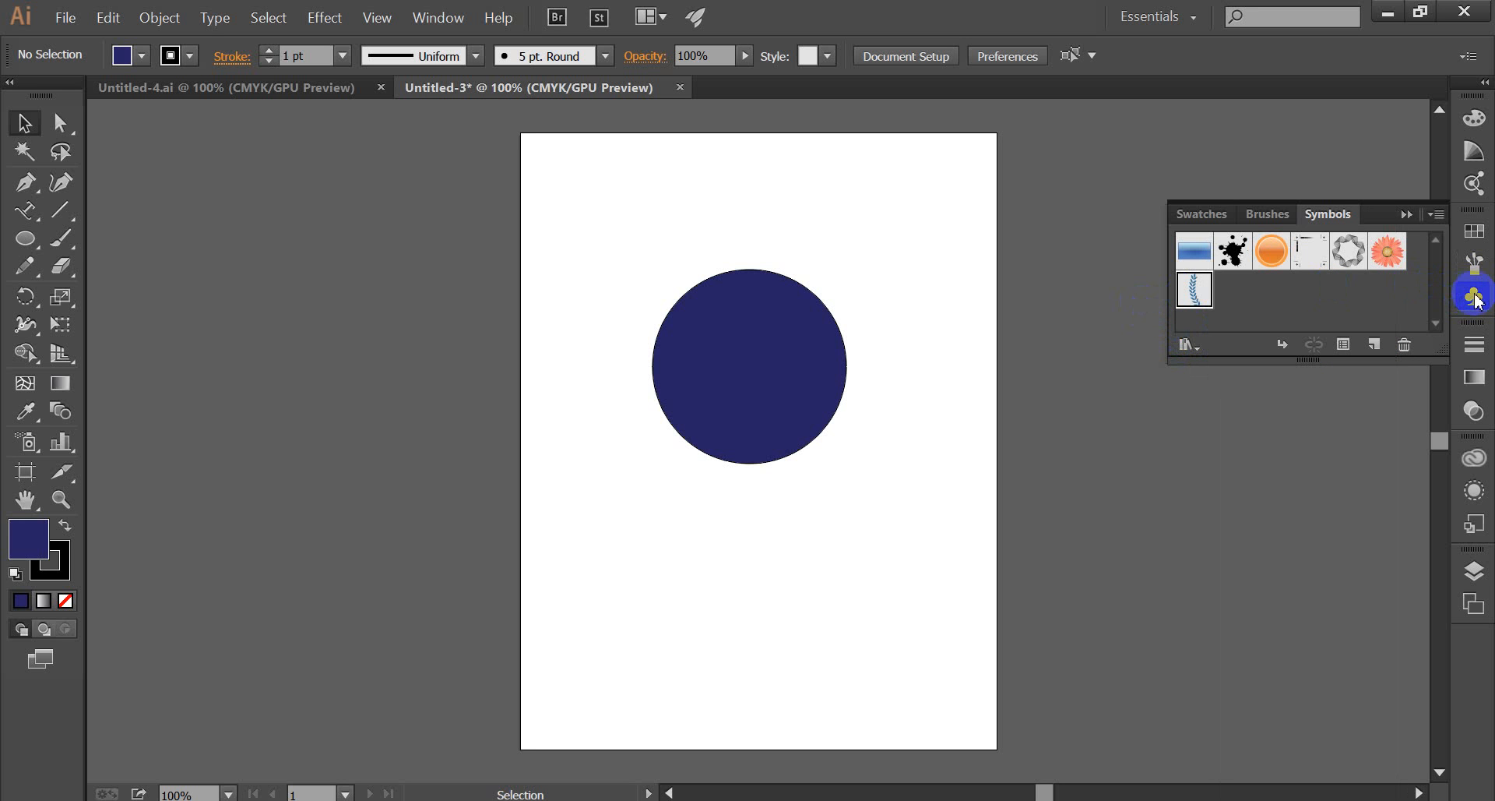
{"action": "left_click", "coordinate": [1334, 247]}
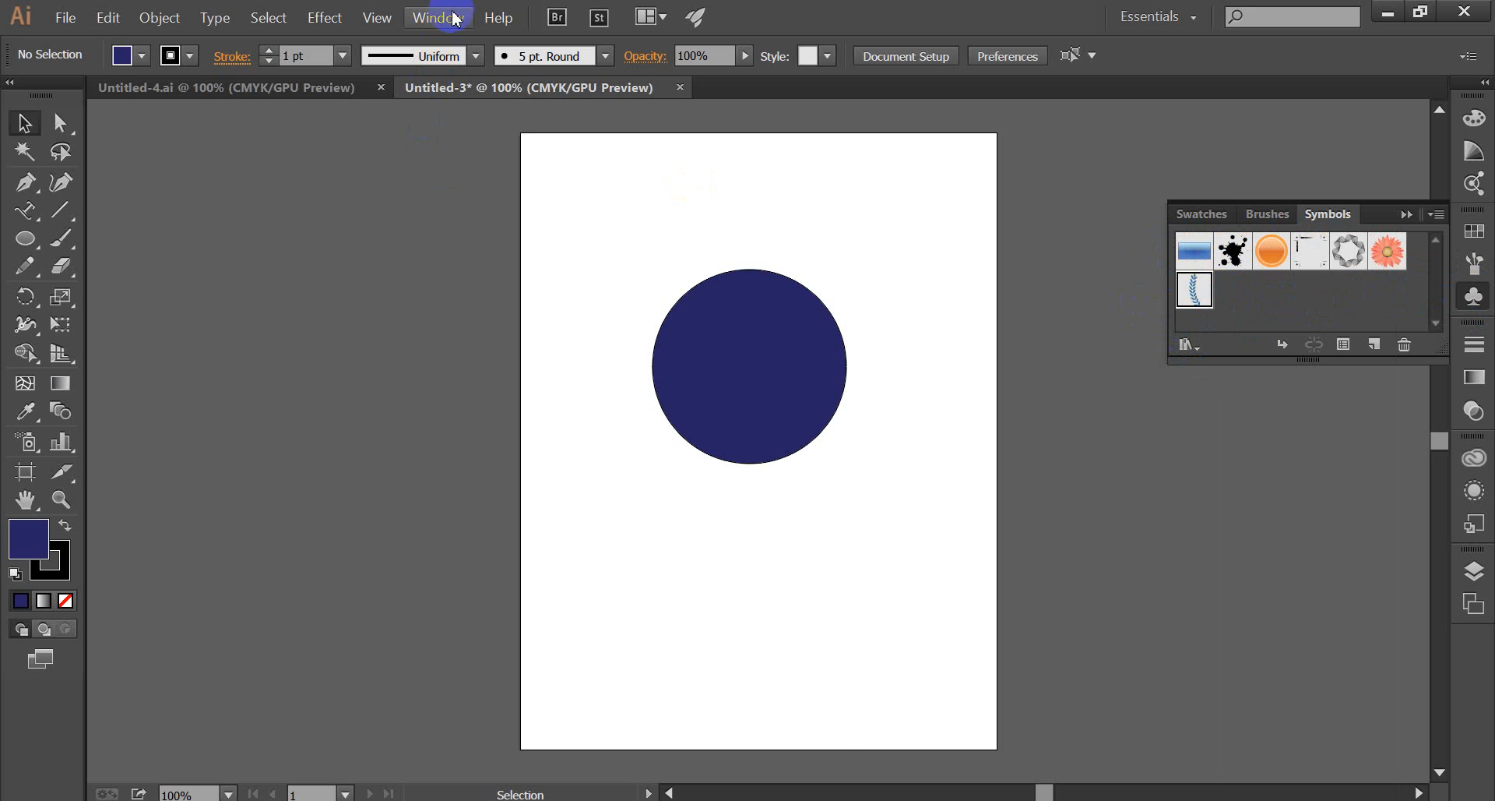
{"action": "left_click", "coordinate": [1274, 287]}
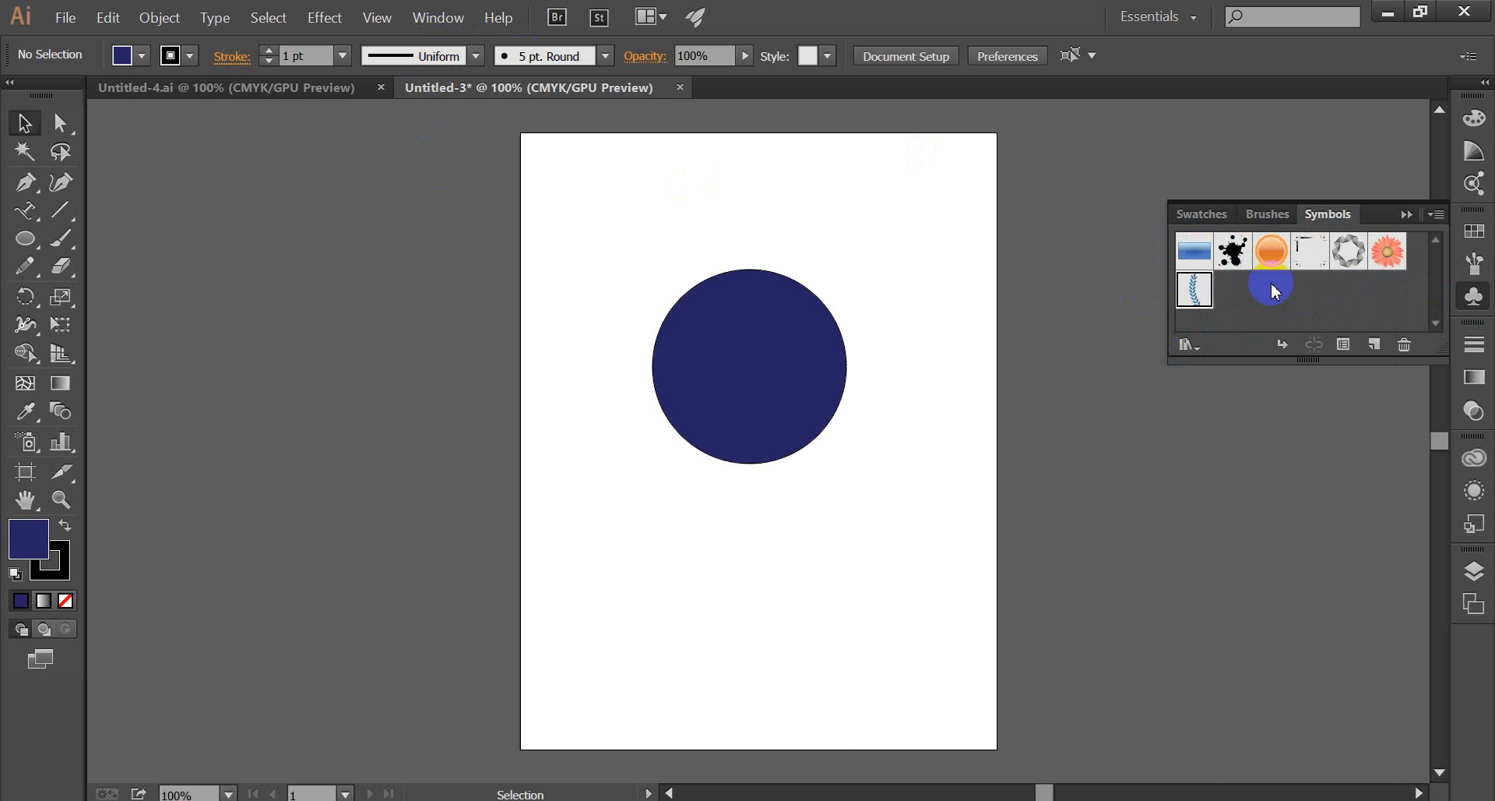
{"action": "left_click", "coordinate": [450, 20]}
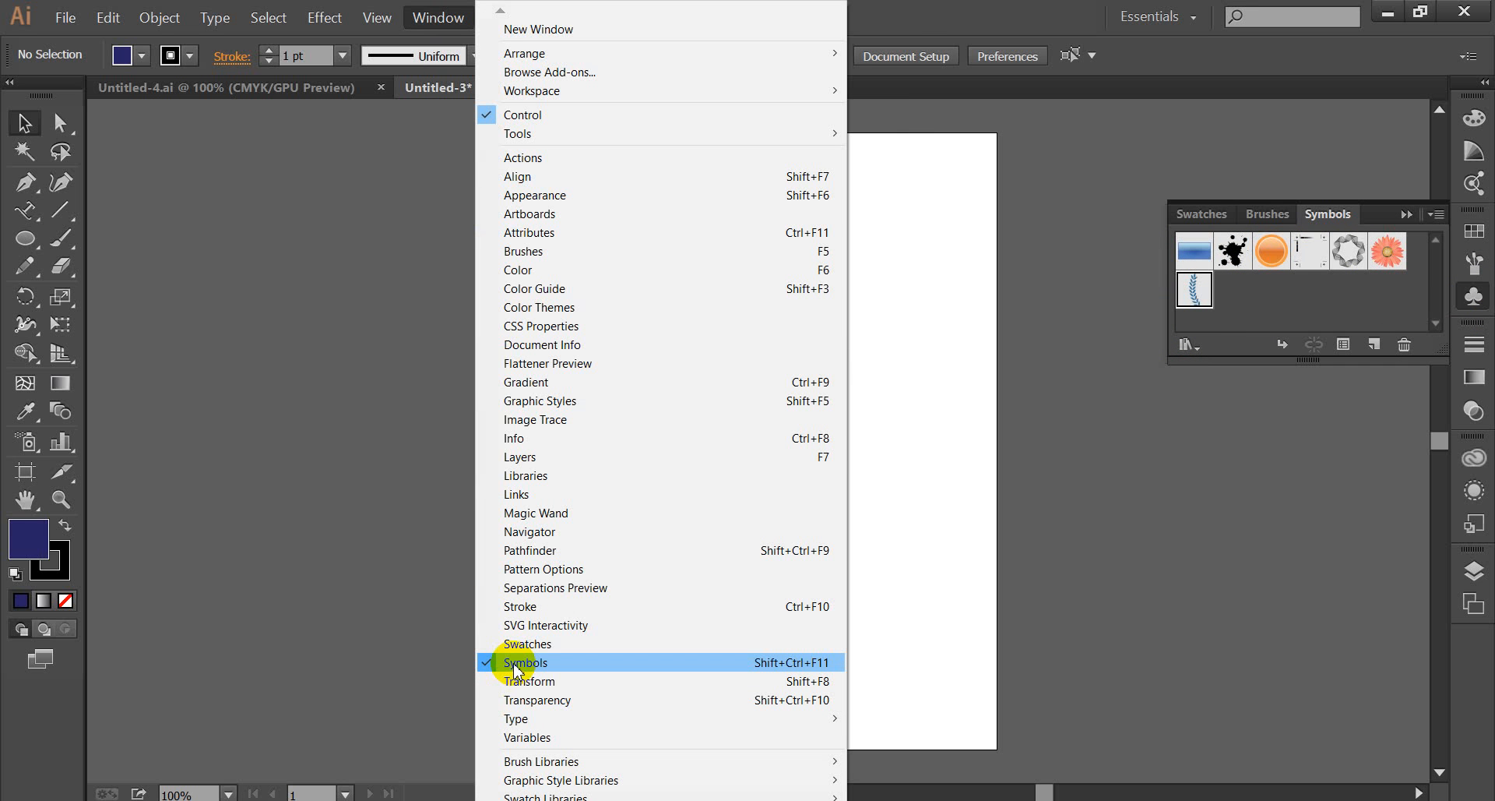
{"action": "left_click", "coordinate": [433, 623]}
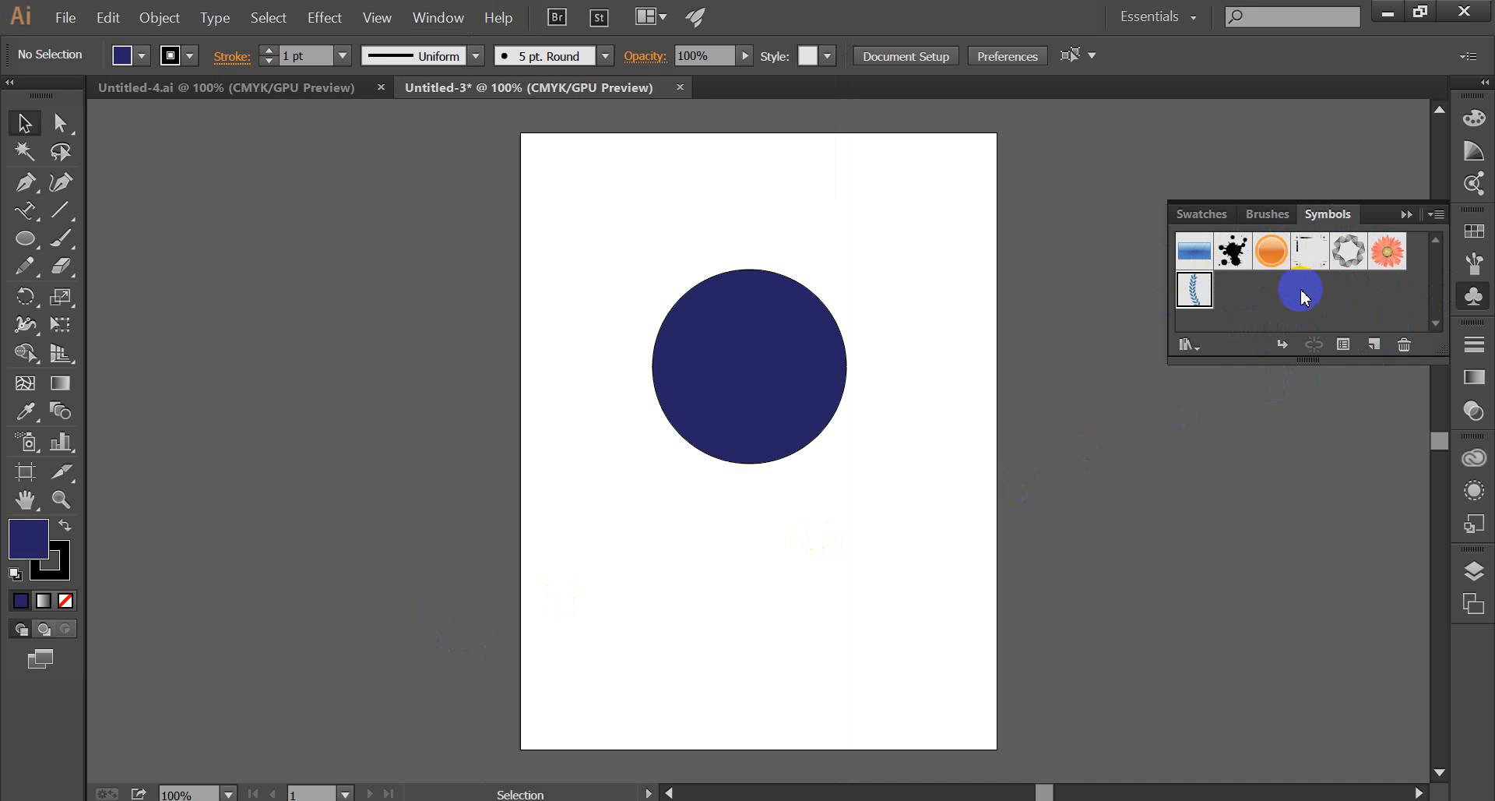
Load the Writing symbol from the Communication symbol library and place it at the centre of the blue circle.
{"action": "left_click", "coordinate": [1191, 344]}
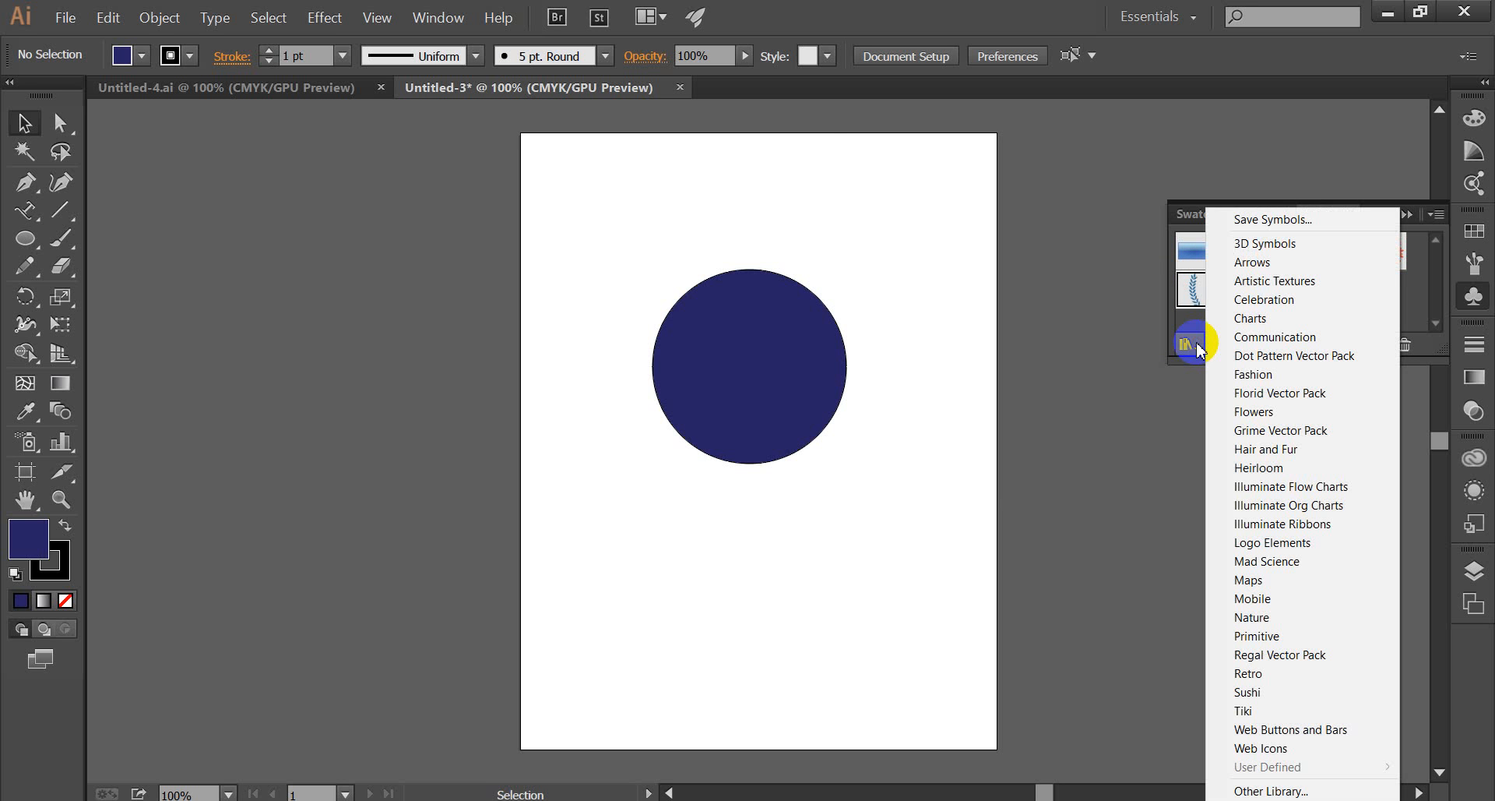
{"action": "left_click", "coordinate": [1297, 341]}
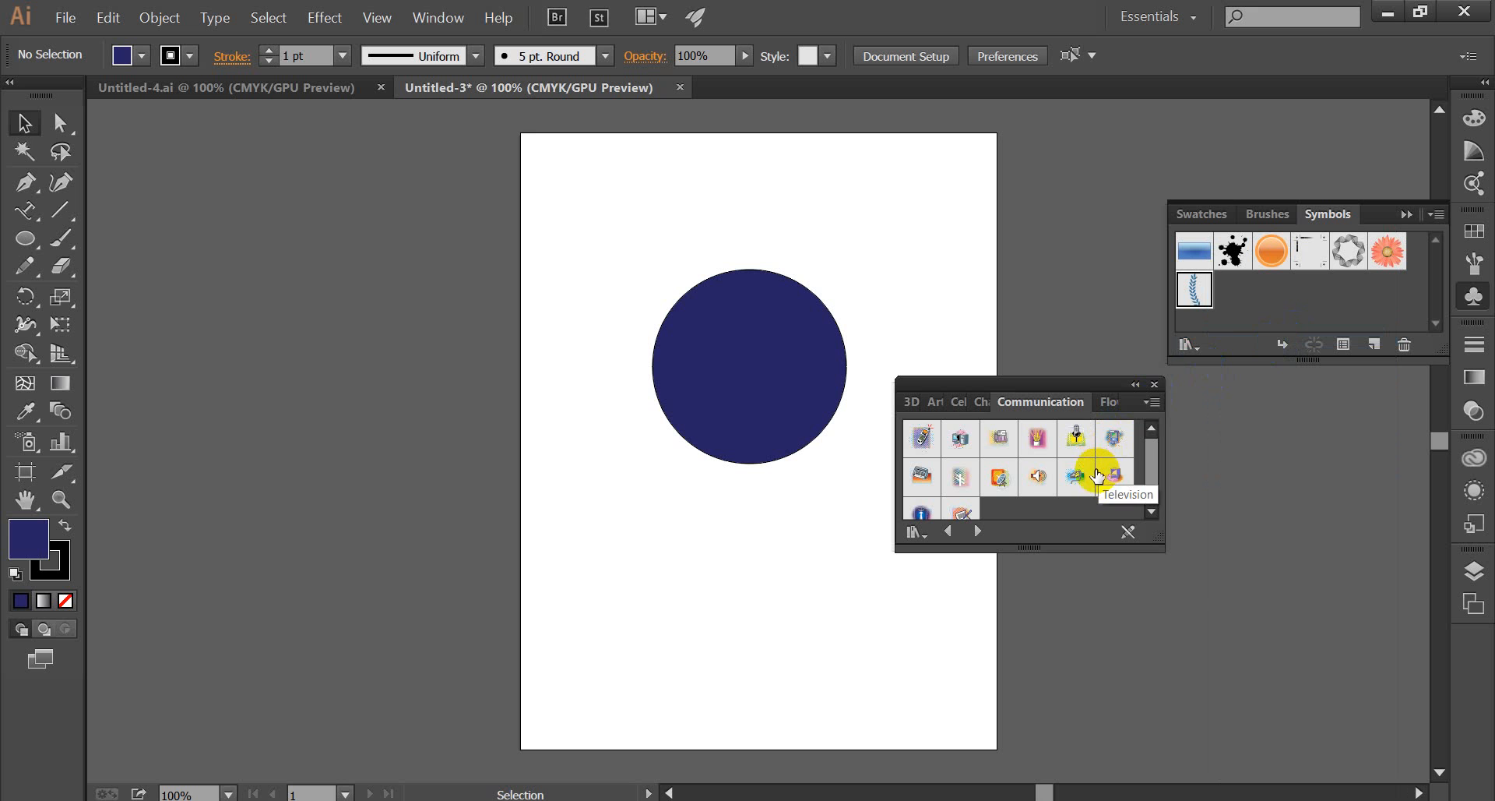
{"action": "scroll", "coordinate": [1098, 471], "scroll_direction": "down", "scroll_amount": 1}
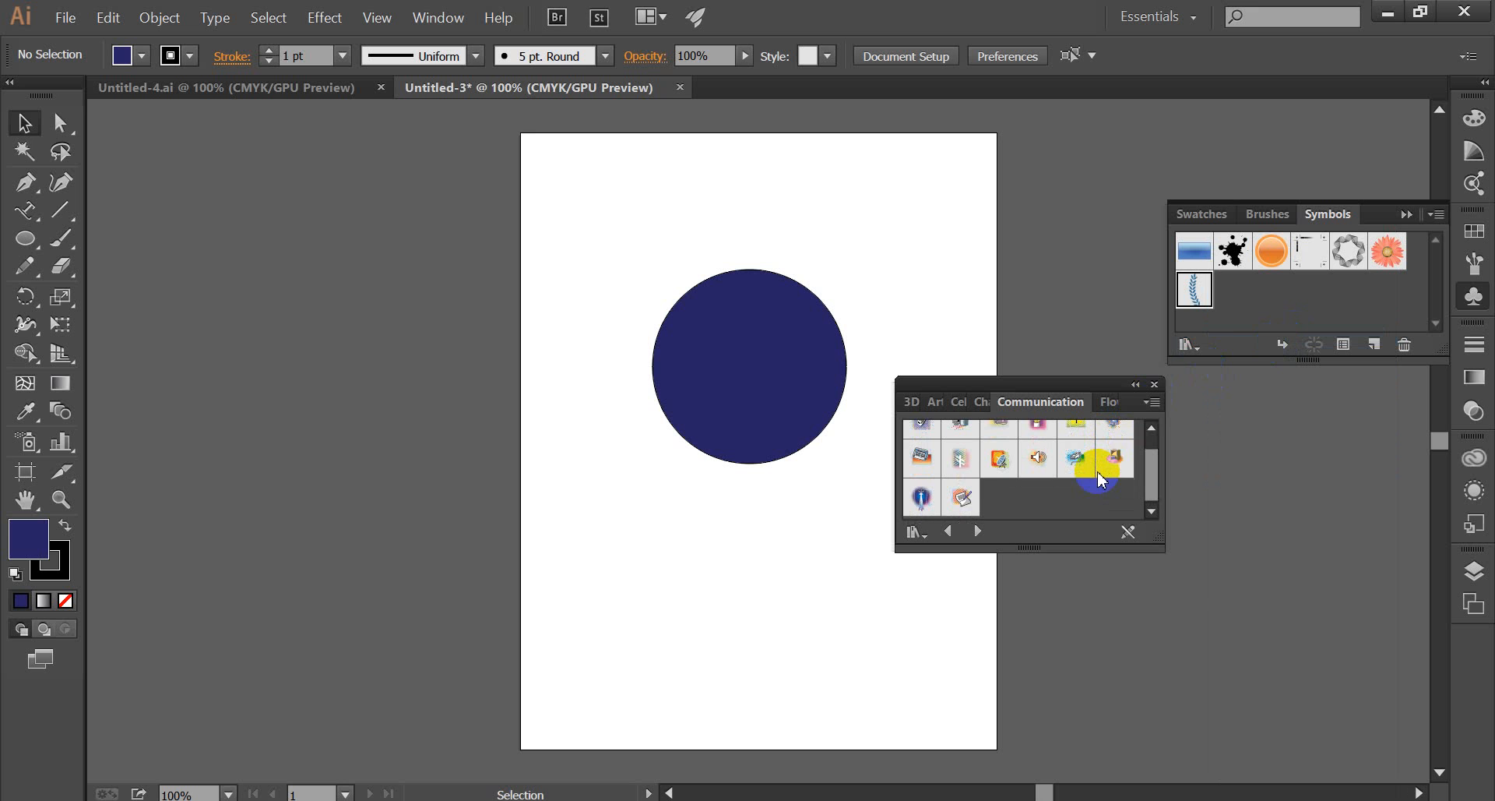
{"action": "left_click", "coordinate": [963, 502]}
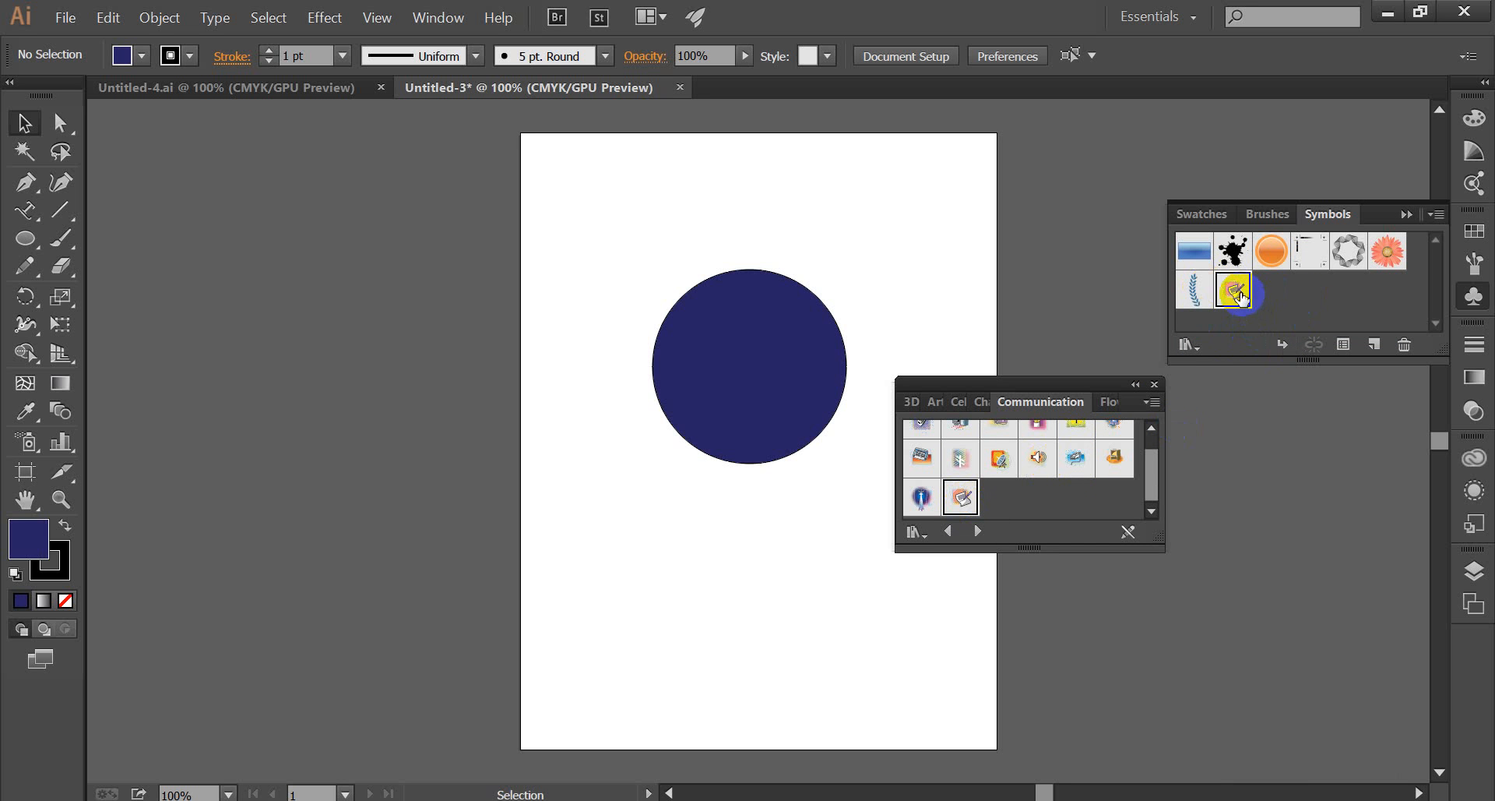
{"action": "left_click", "coordinate": [1154, 384]}
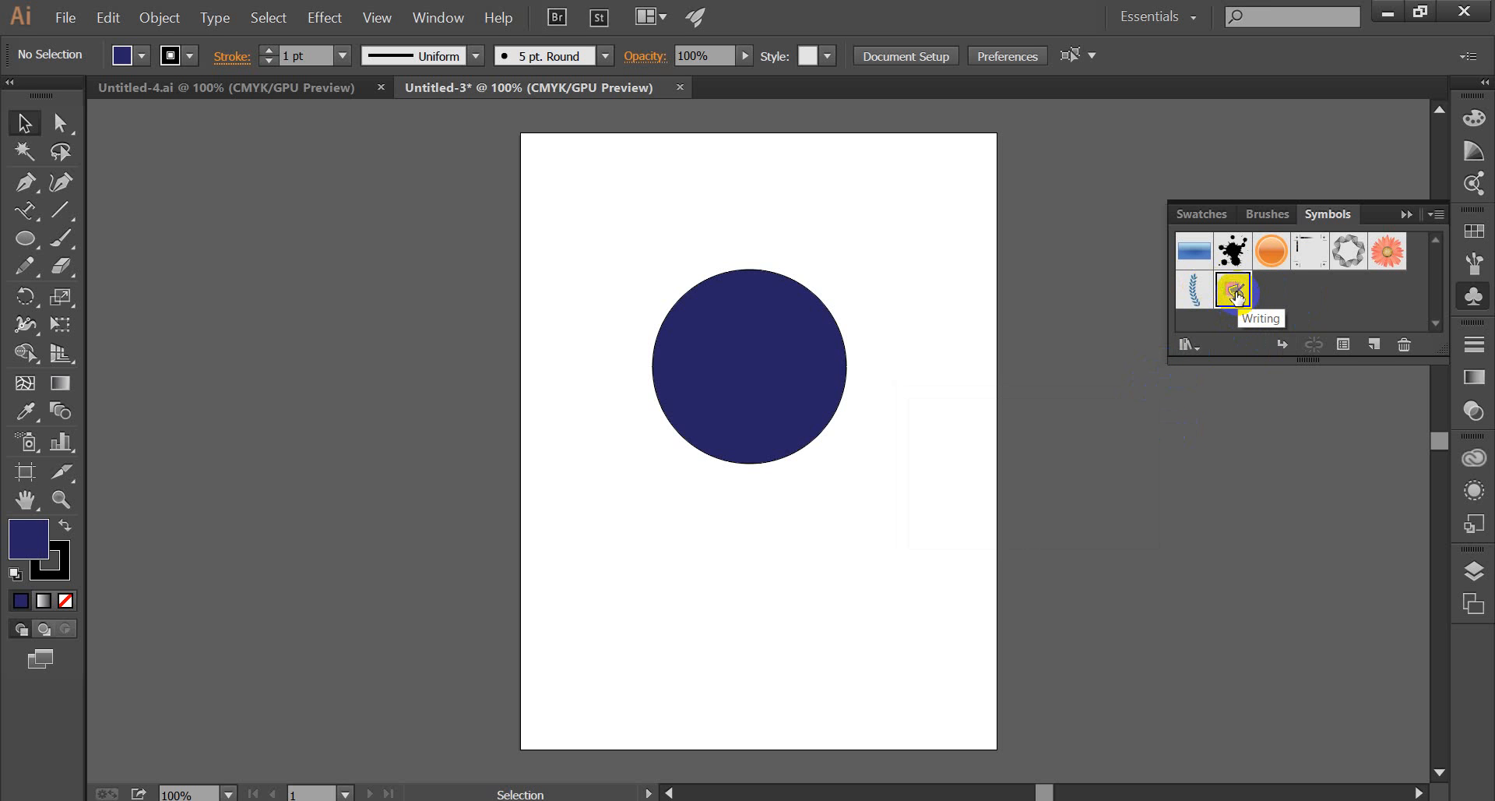
{"action": "left_click_drag", "start_coordinate": [1236, 294], "coordinate": [746, 368]}
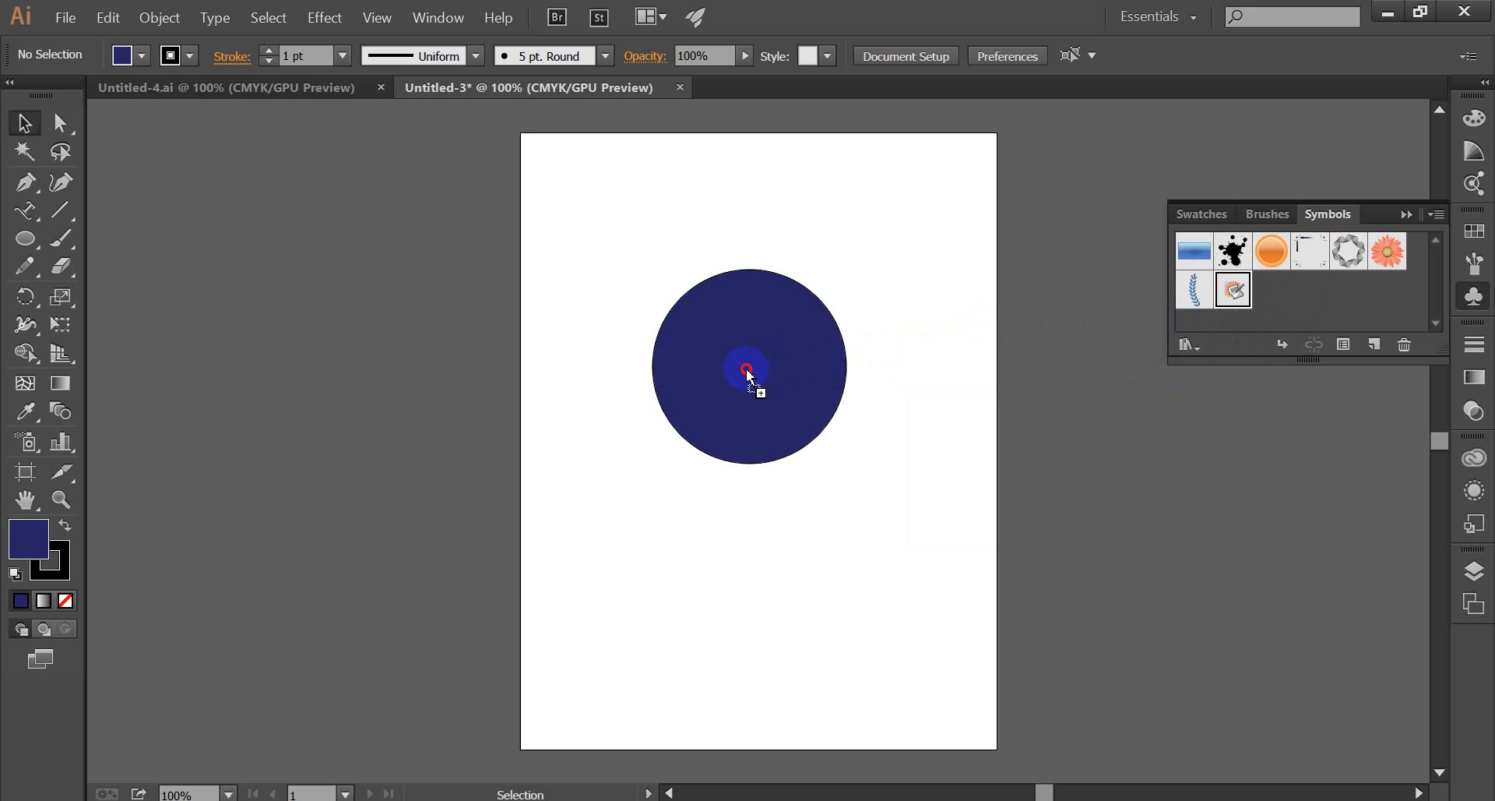
{"action": "left_click_drag", "start_coordinate": [746, 367], "coordinate": [746, 368]}
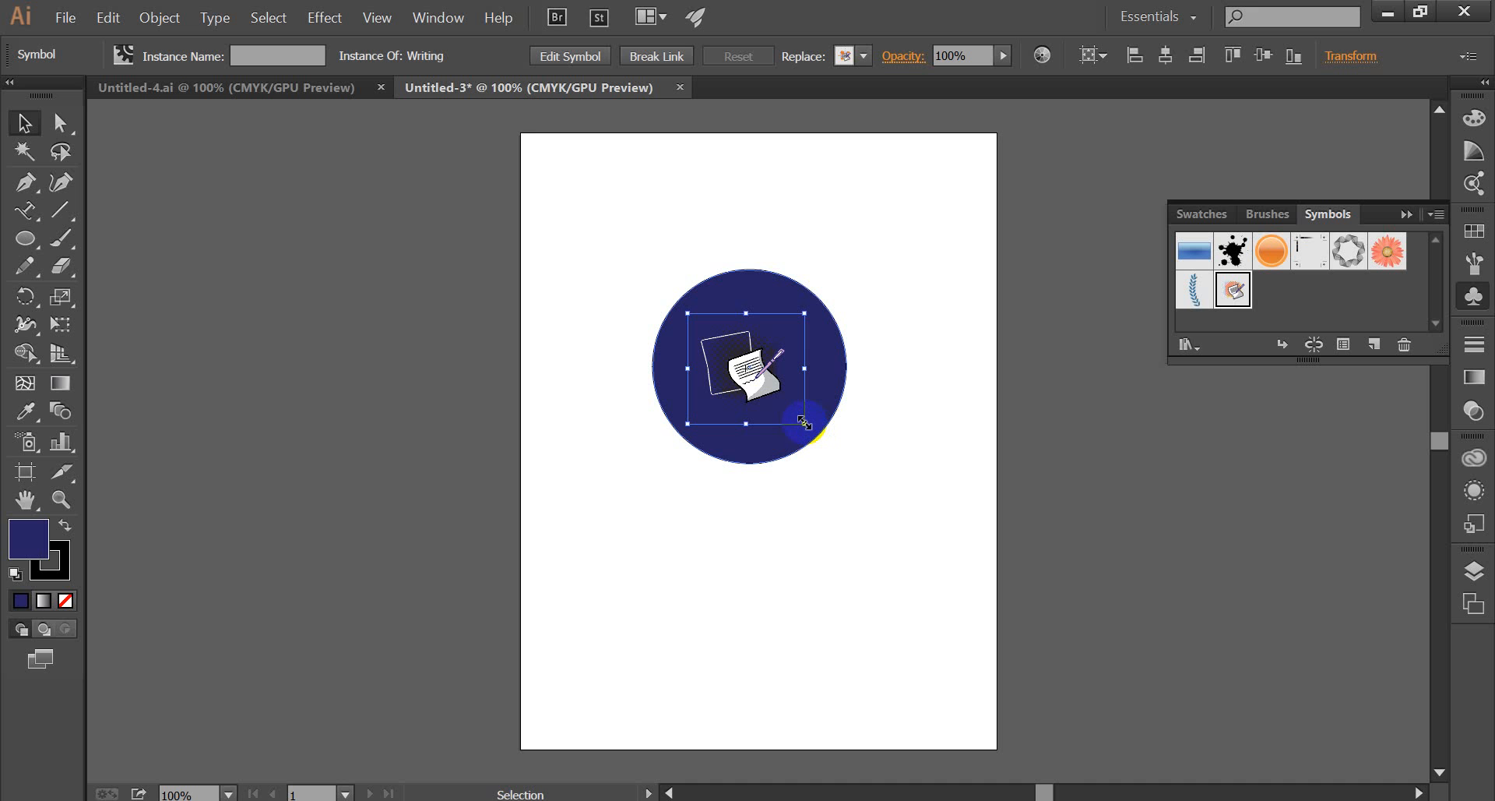
Enlarge the Writing symbol proportionally from its centre, nudge it slightly to the right inside the blue circle and deselect it.
{"action": "key", "text": "shift"}
{"action": "mouse_move", "coordinate": [803, 421]}
{"action": "left_mouse_down"}
{"action": "mouse_move", "coordinate": [821, 438]}
{"action": "mouse_move", "coordinate": [792, 405]}
{"action": "mouse_move", "coordinate": [819, 426]}
{"action": "left_mouse_up"}
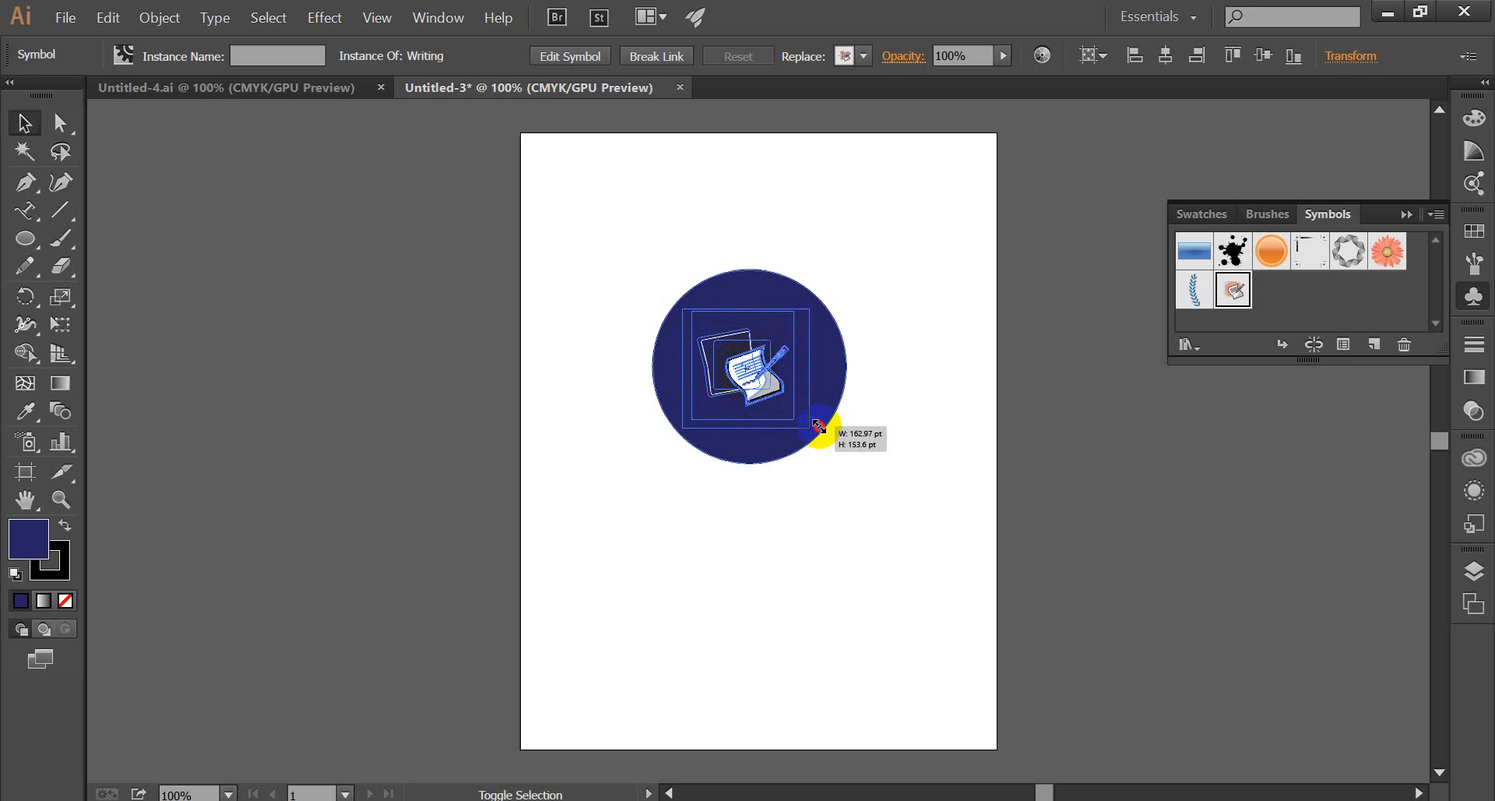
{"action": "left_click_drag", "start_coordinate": [818, 426], "coordinate": [820, 425]}
{"action": "left_click", "coordinate": [760, 378]}
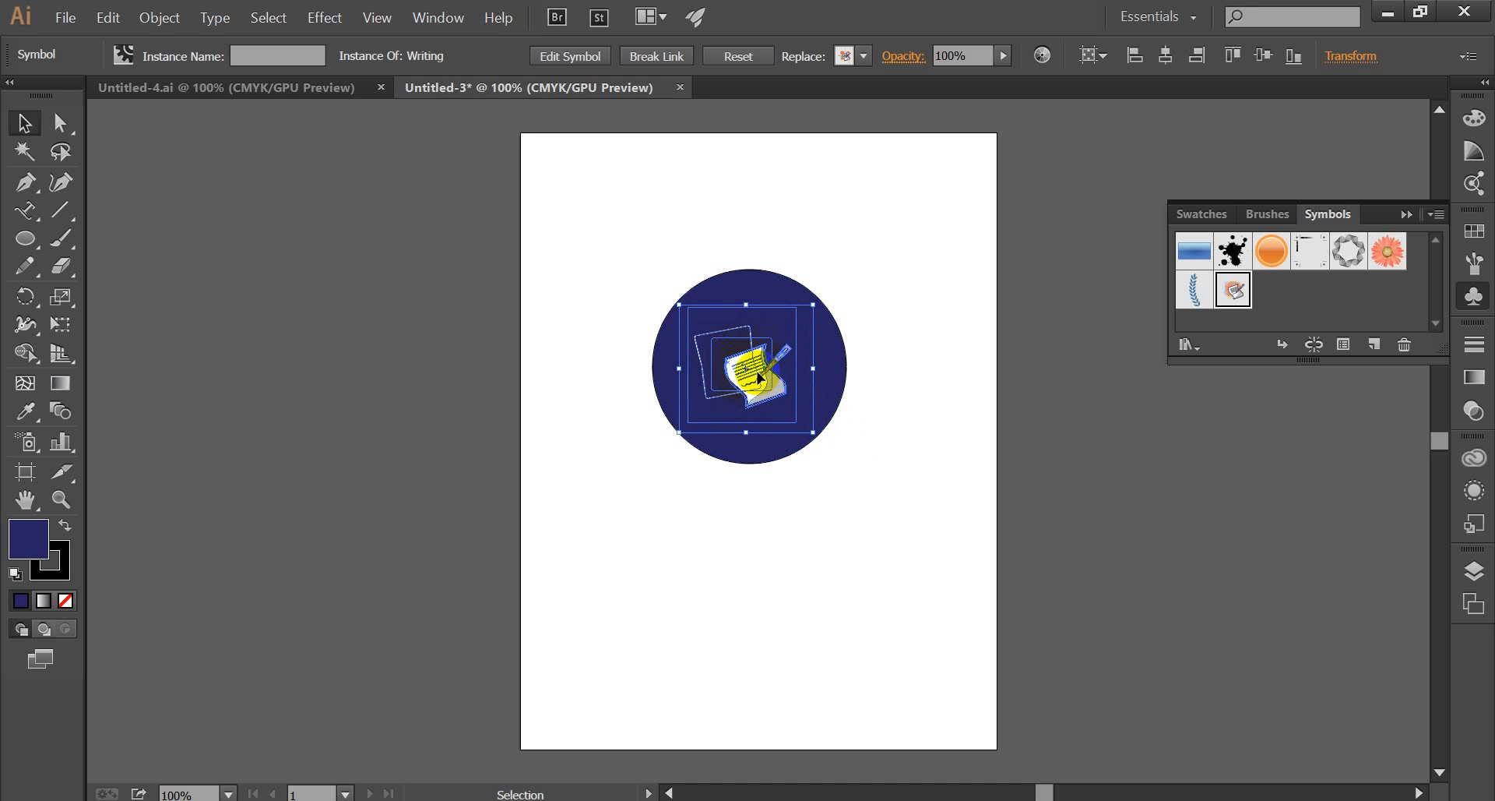
{"action": "left_click_drag", "start_coordinate": [758, 372], "coordinate": [766, 371]}
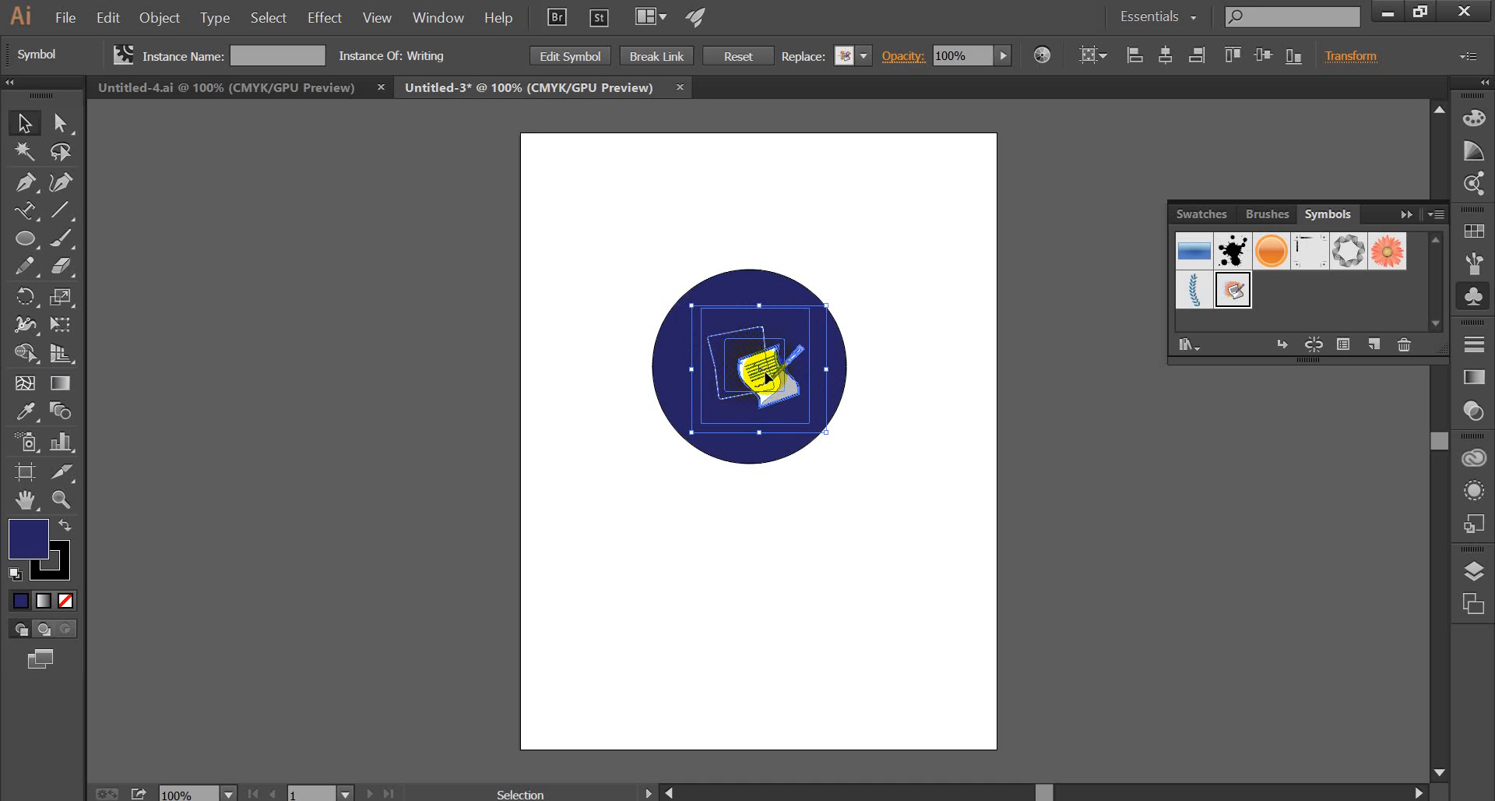
{"action": "left_click", "coordinate": [889, 399]}
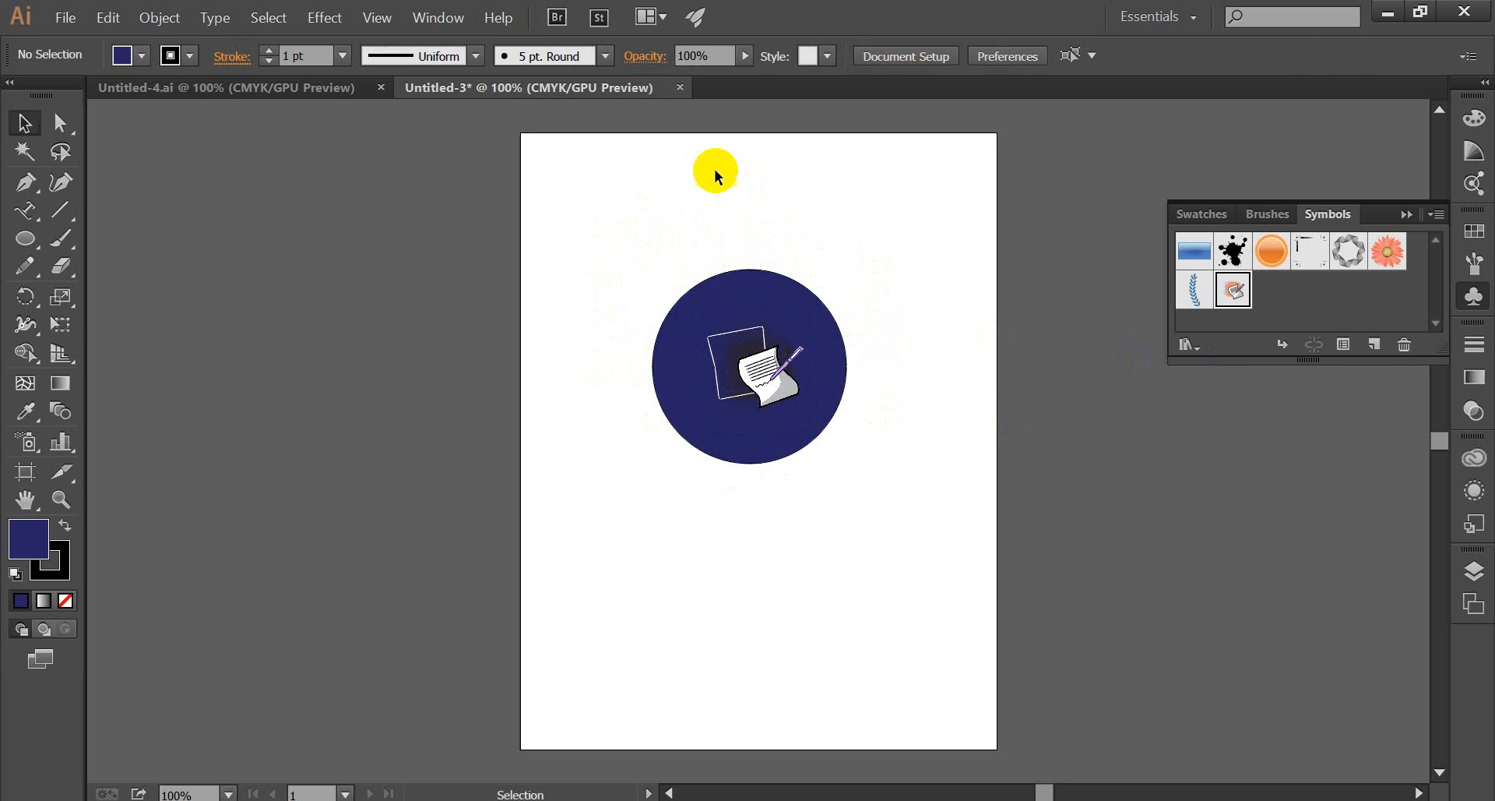
Draw a second, larger circle over the blue one and set its fill to None, keeping the black outline.
{"action": "left_click", "coordinate": [26, 240]}
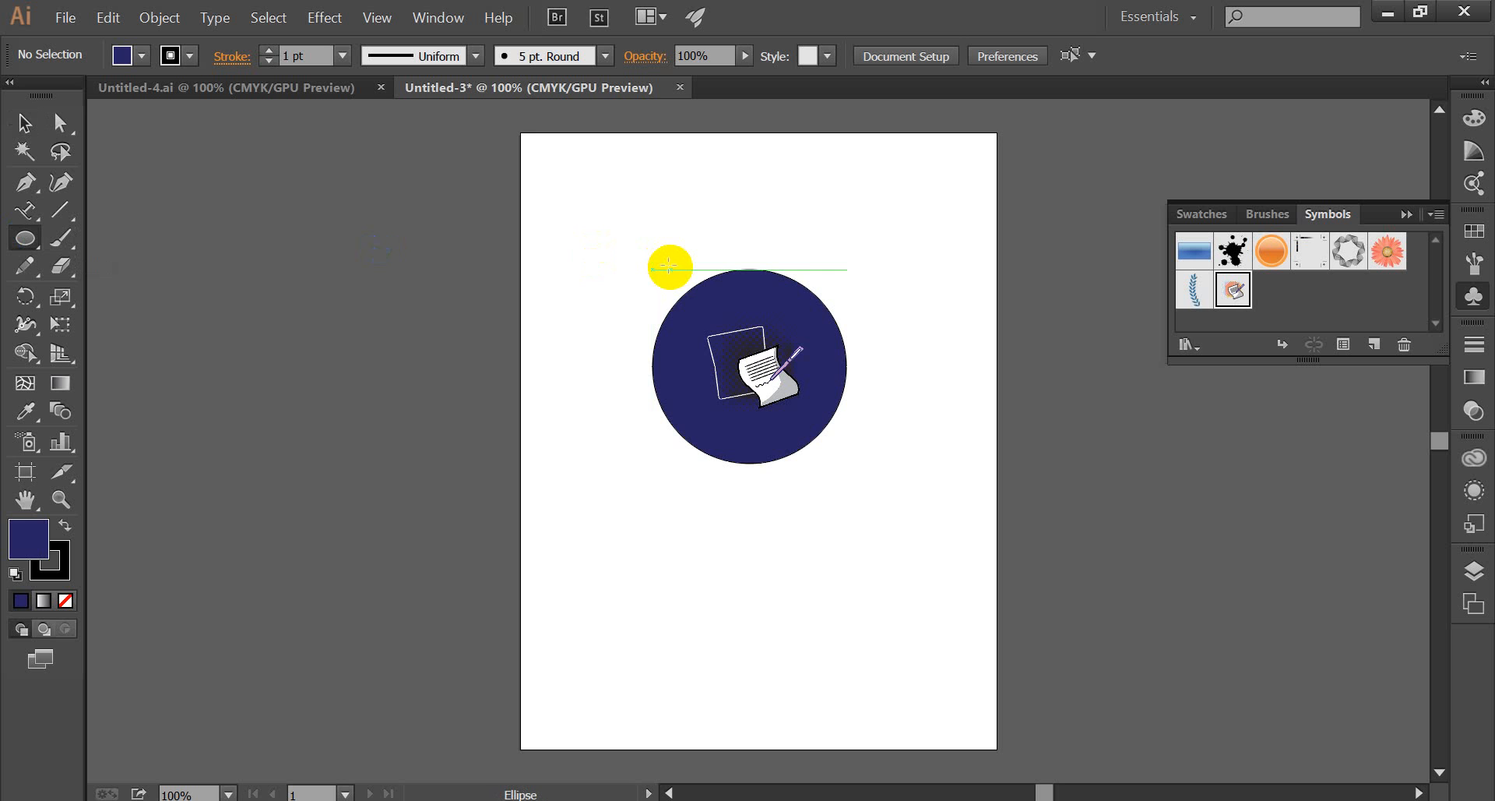
{"action": "left_click_drag", "start_coordinate": [652, 254], "coordinate": [815, 543]}
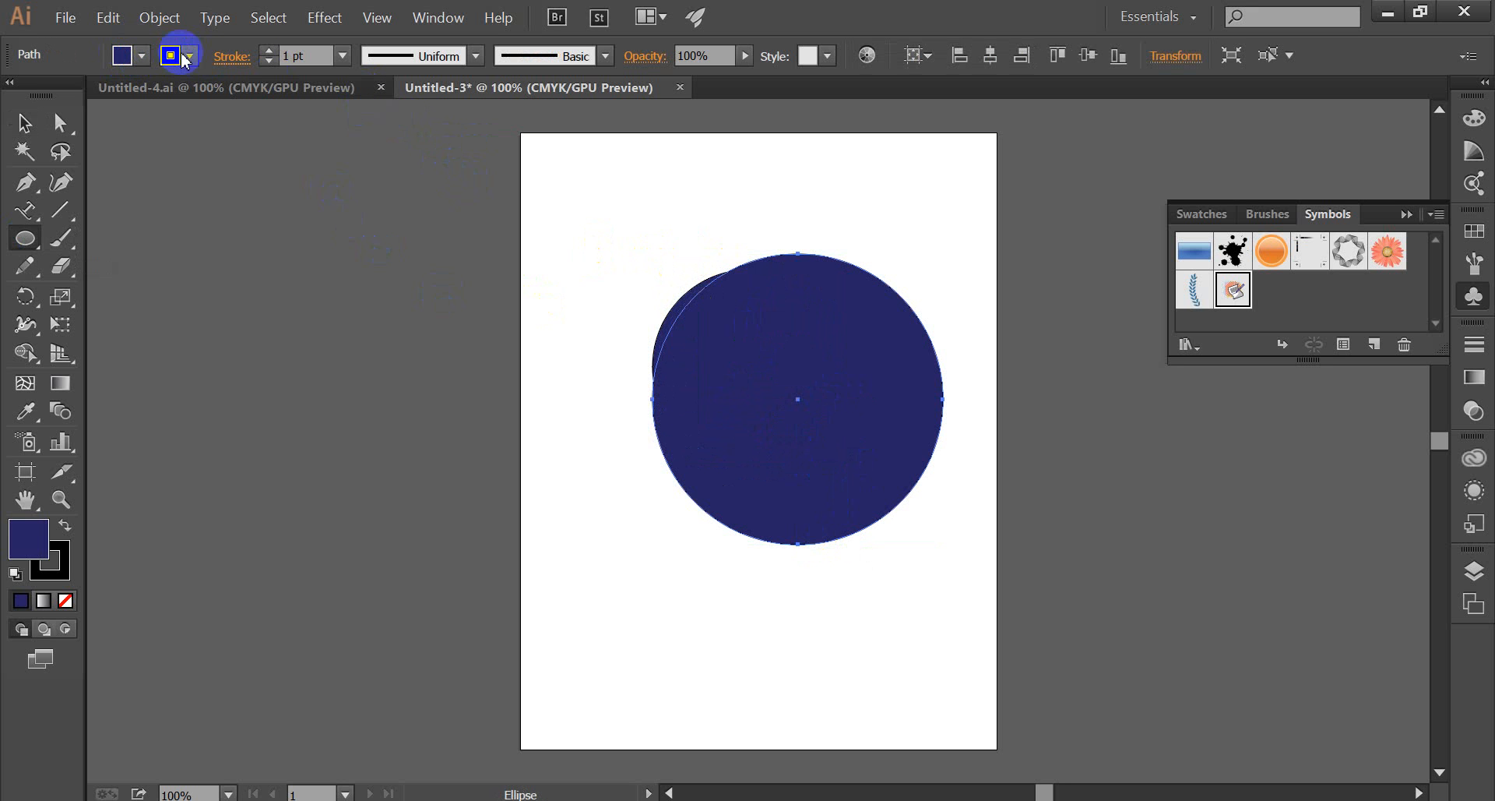
{"action": "left_click", "coordinate": [144, 56]}
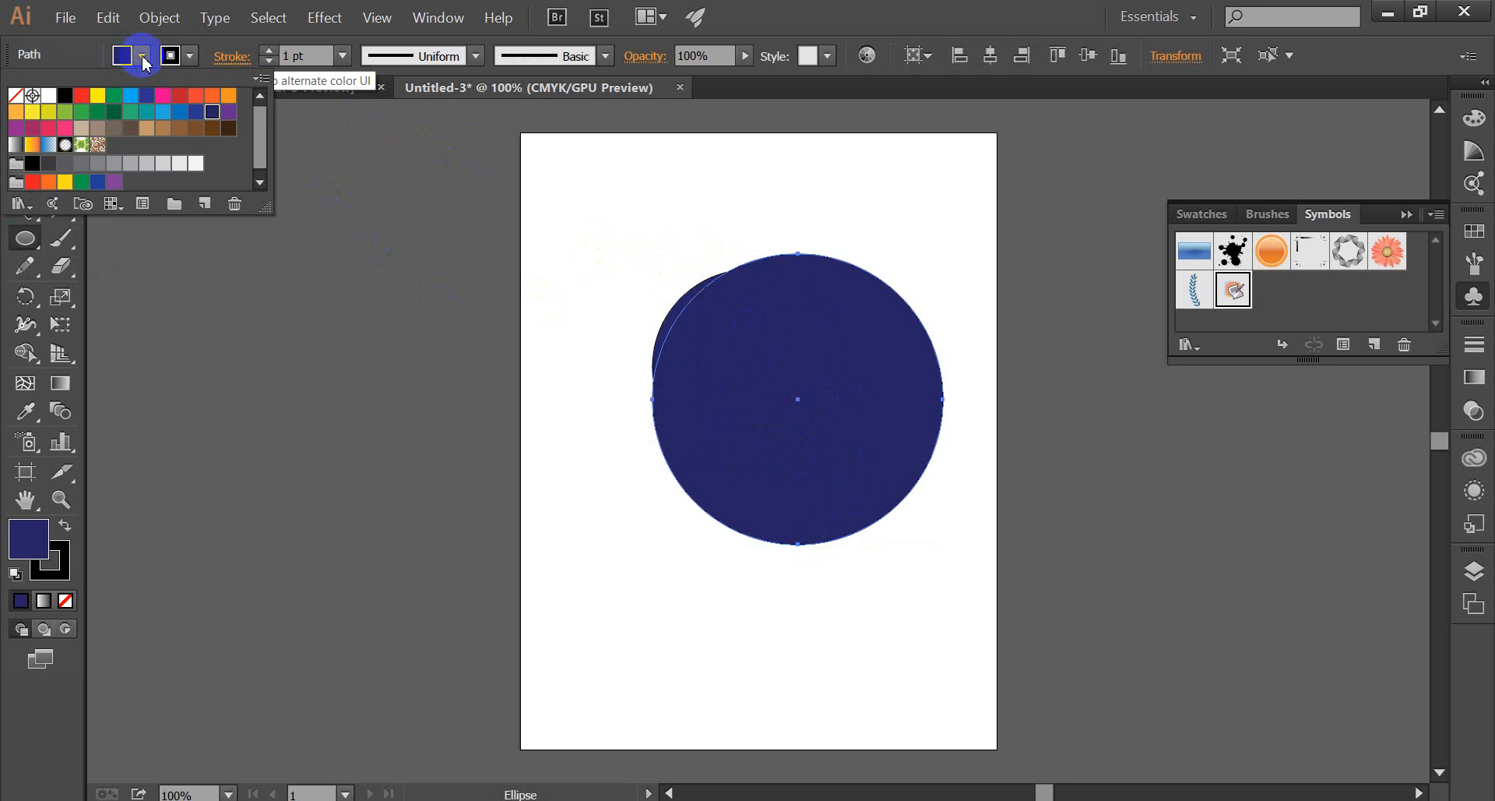
{"action": "left_click", "coordinate": [14, 95]}
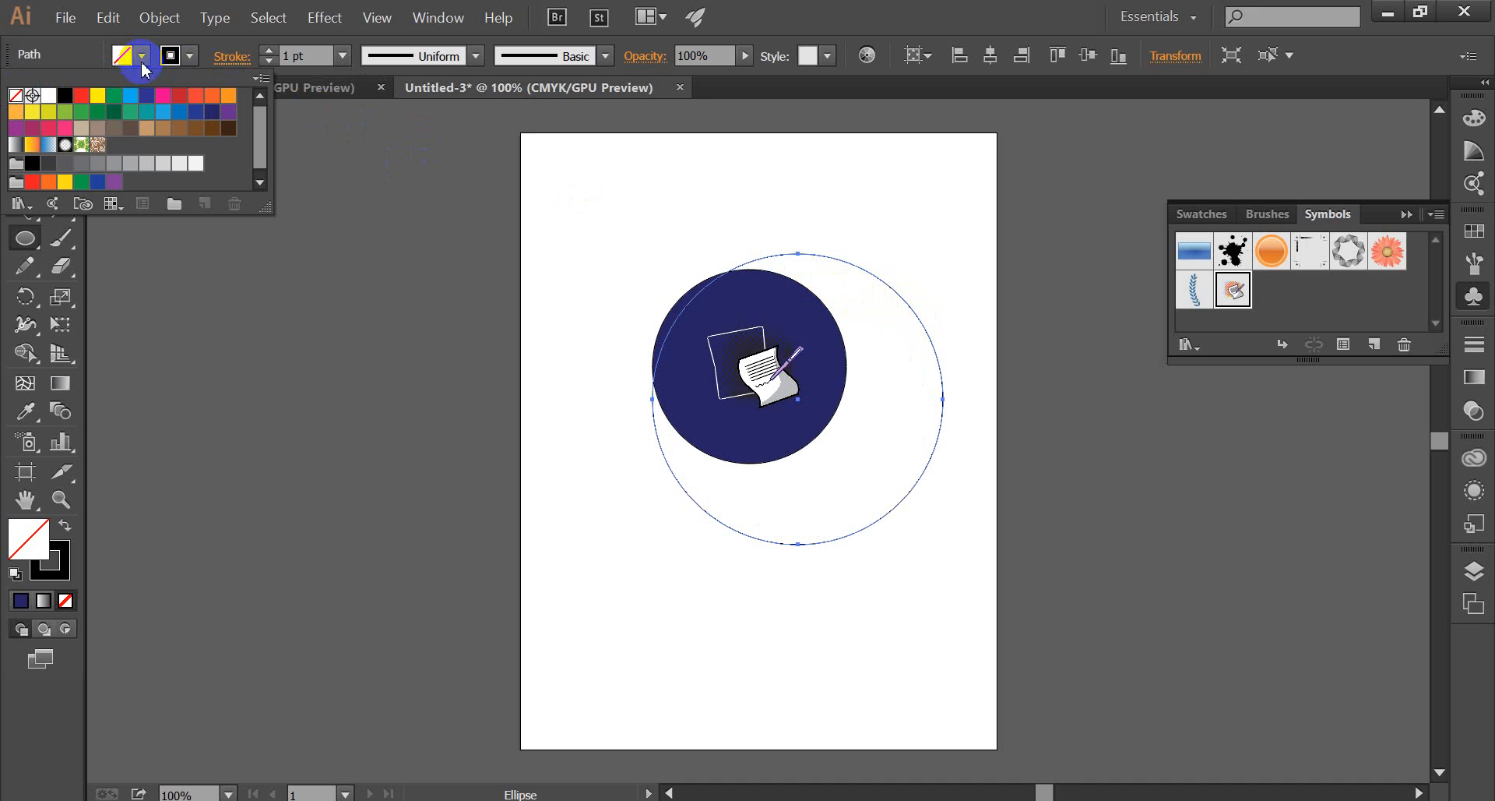
{"action": "left_click", "coordinate": [299, 250]}
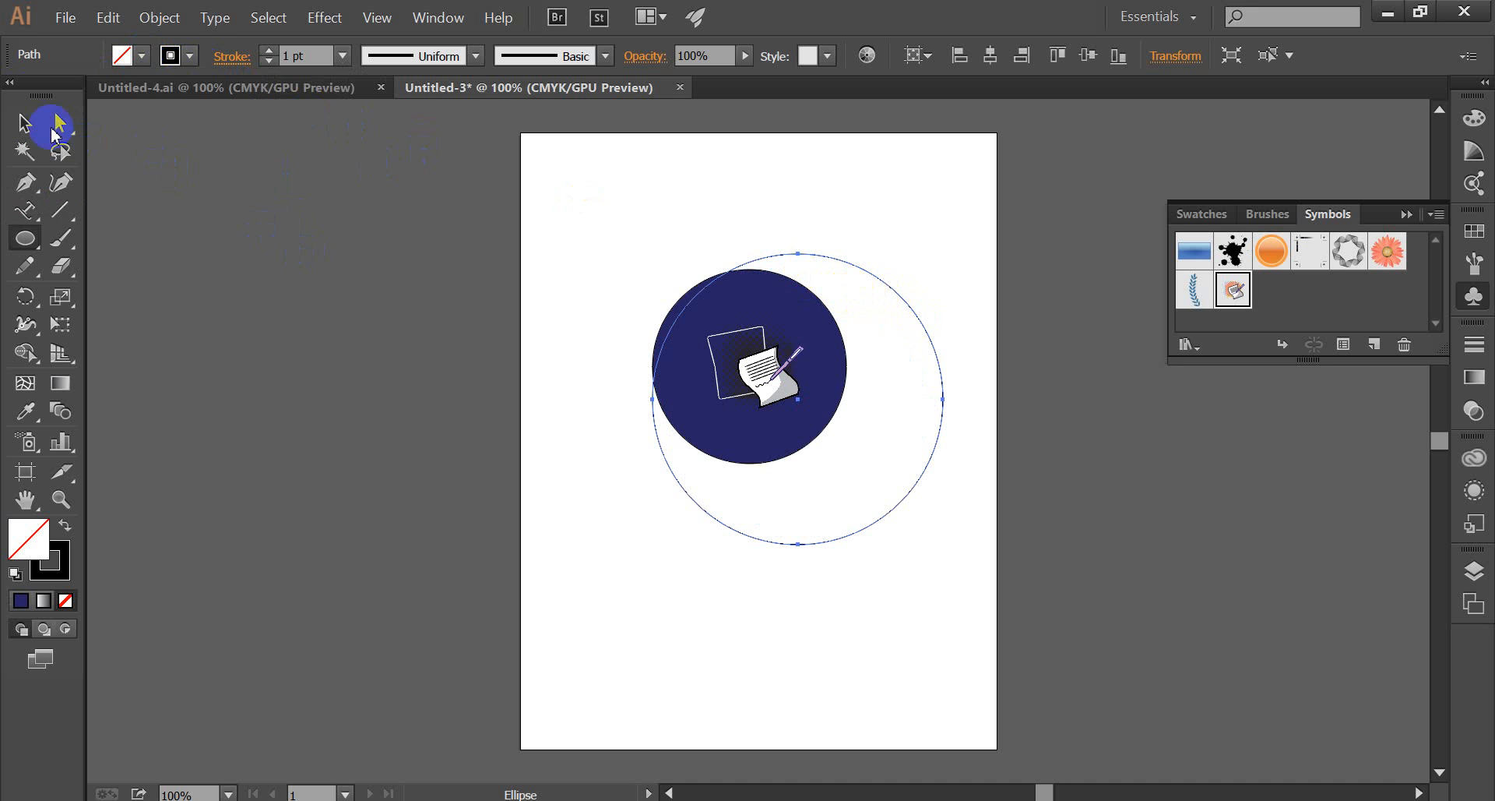
{"action": "left_click", "coordinate": [24, 123]}
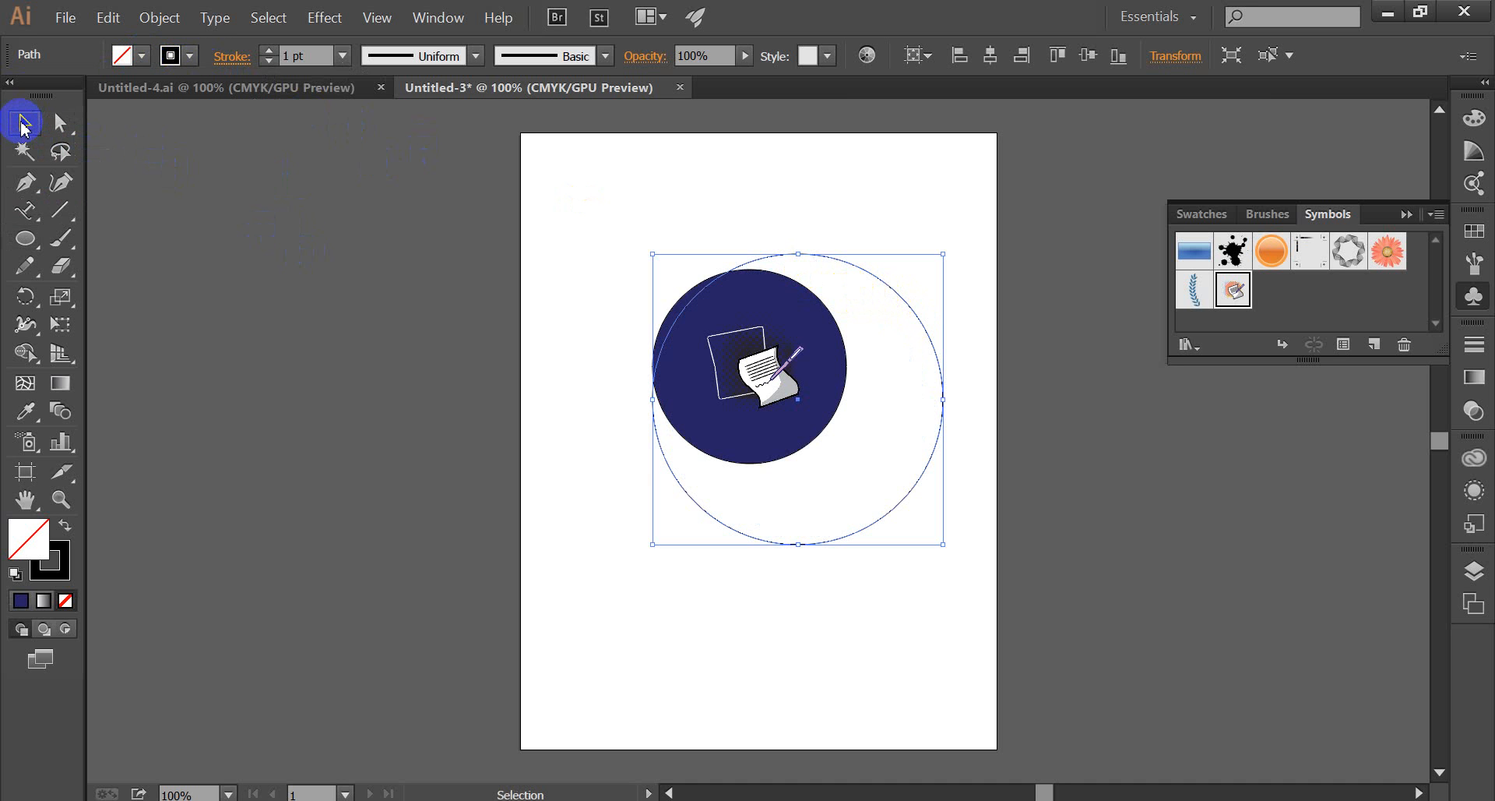
Centre the large outline circle around the blue one and add a slightly smaller unfilled circle between them, concentric with both.
{"action": "left_click_drag", "start_coordinate": [701, 510], "coordinate": [665, 485]}
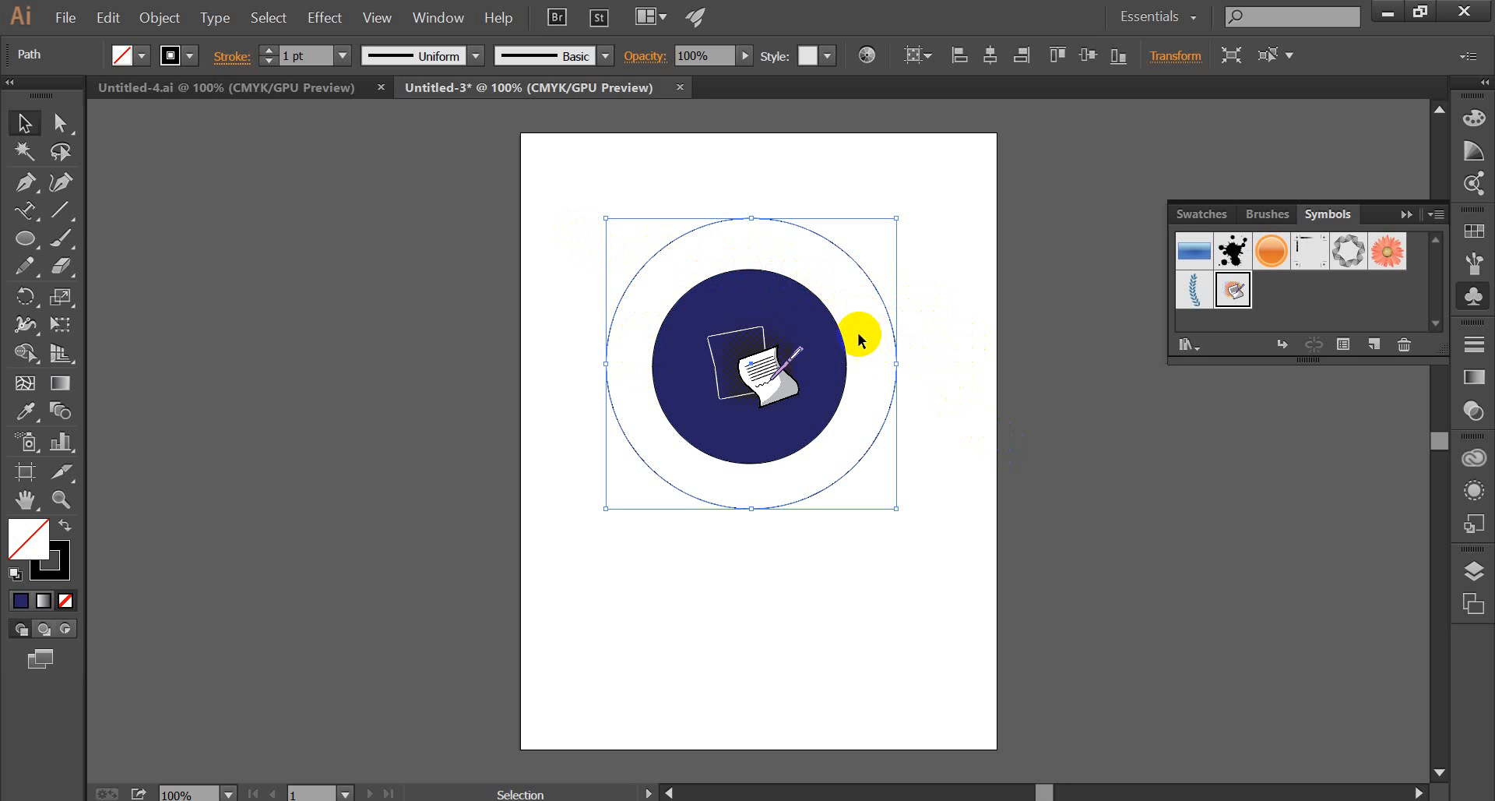
{"action": "left_click", "coordinate": [27, 239]}
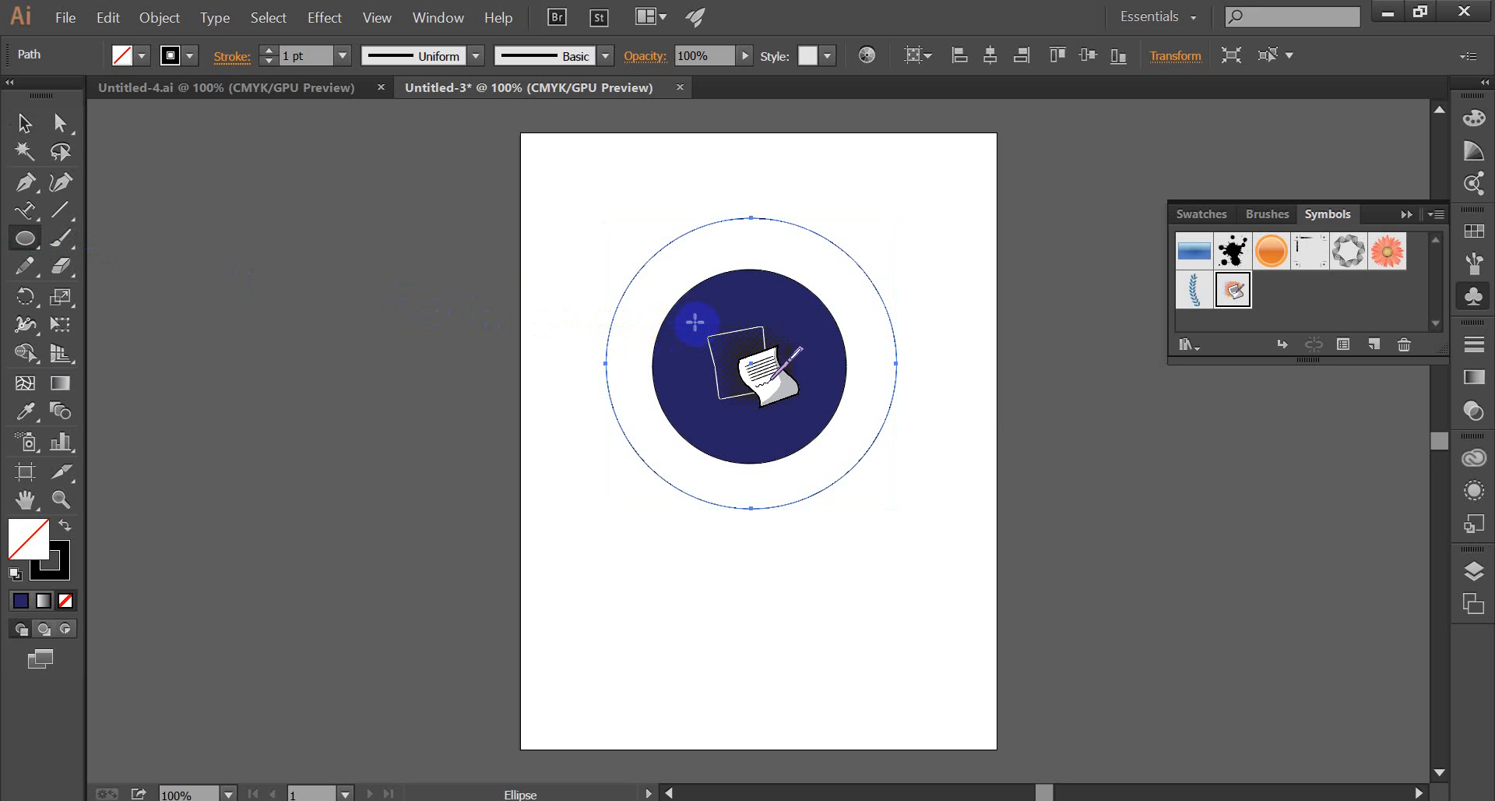
{"action": "left_click_drag", "start_coordinate": [756, 372], "coordinate": [856, 576]}
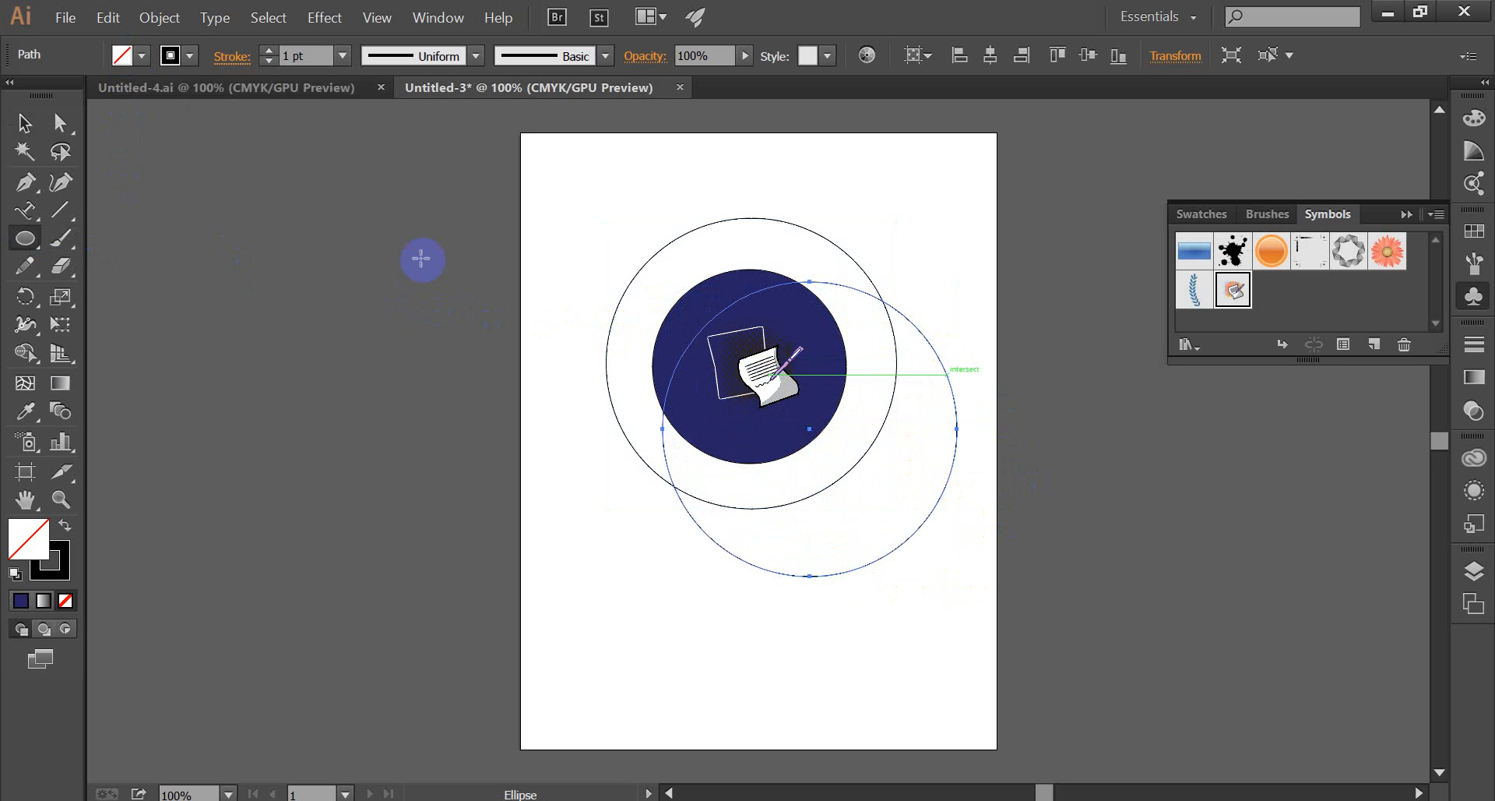
{"action": "left_click", "coordinate": [24, 123]}
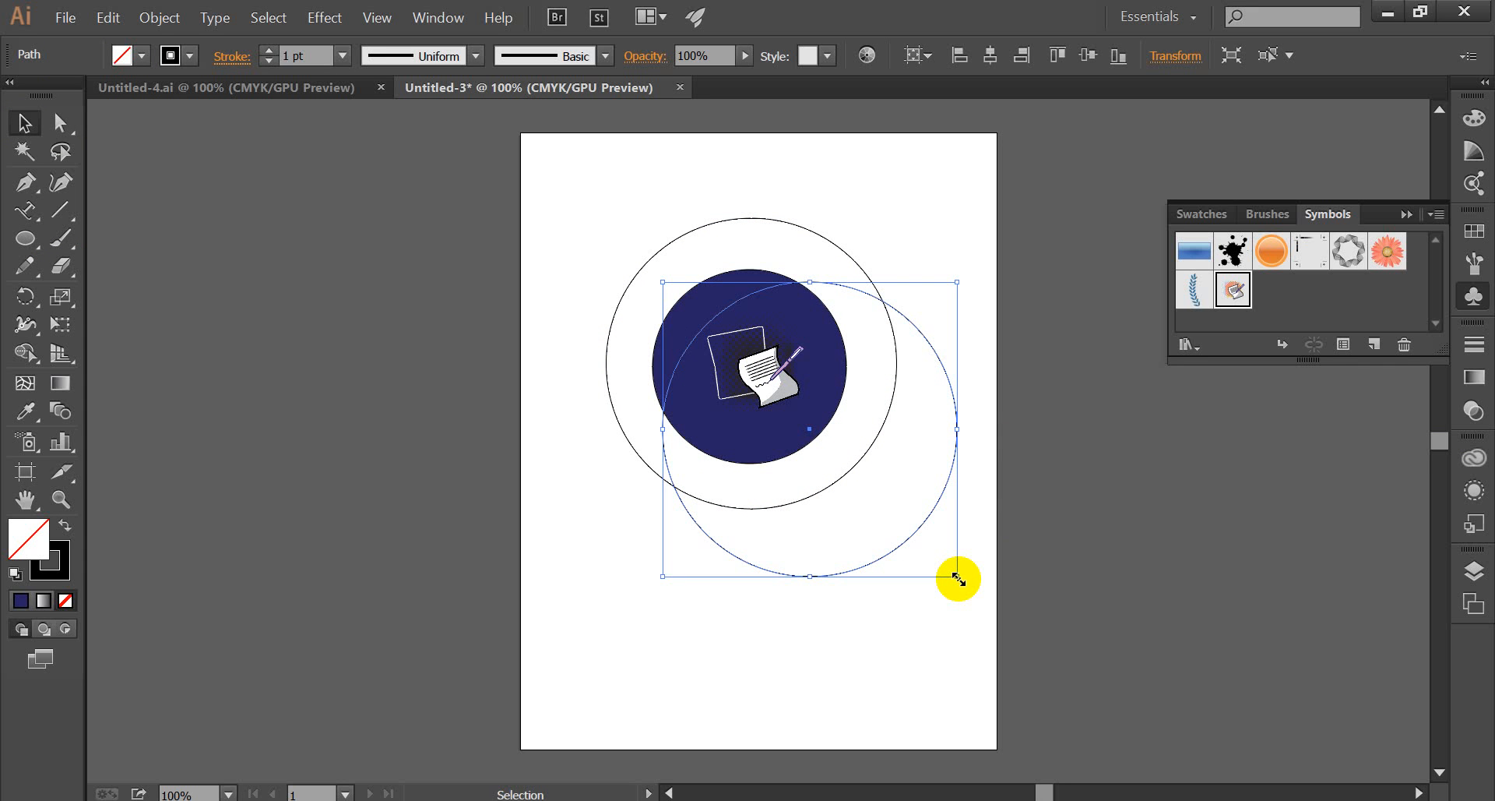
{"action": "key", "text": "shift"}
{"action": "left_click_drag", "start_coordinate": [958, 578], "coordinate": [944, 553]}
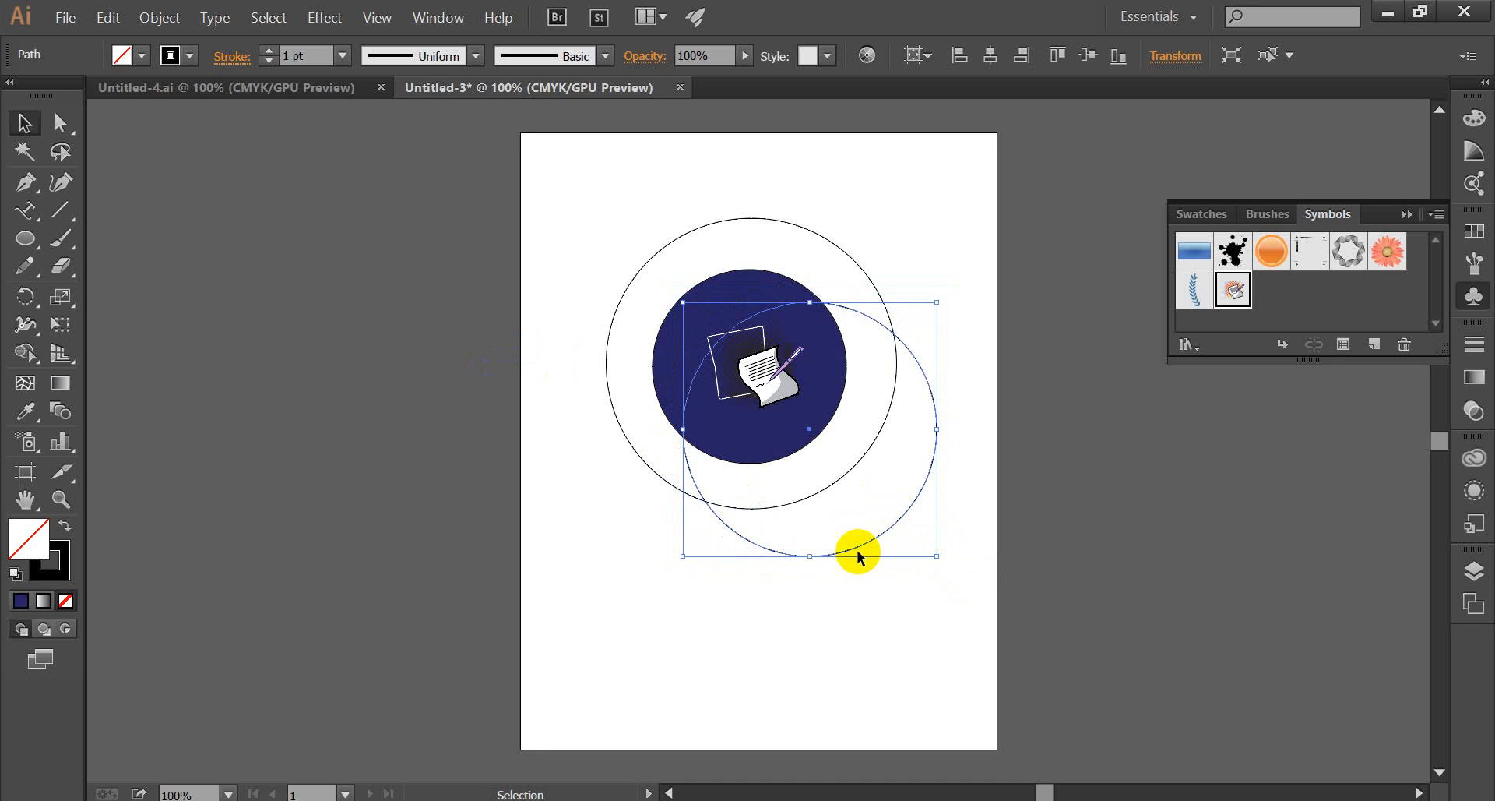
{"action": "left_click_drag", "start_coordinate": [857, 553], "coordinate": [792, 487]}
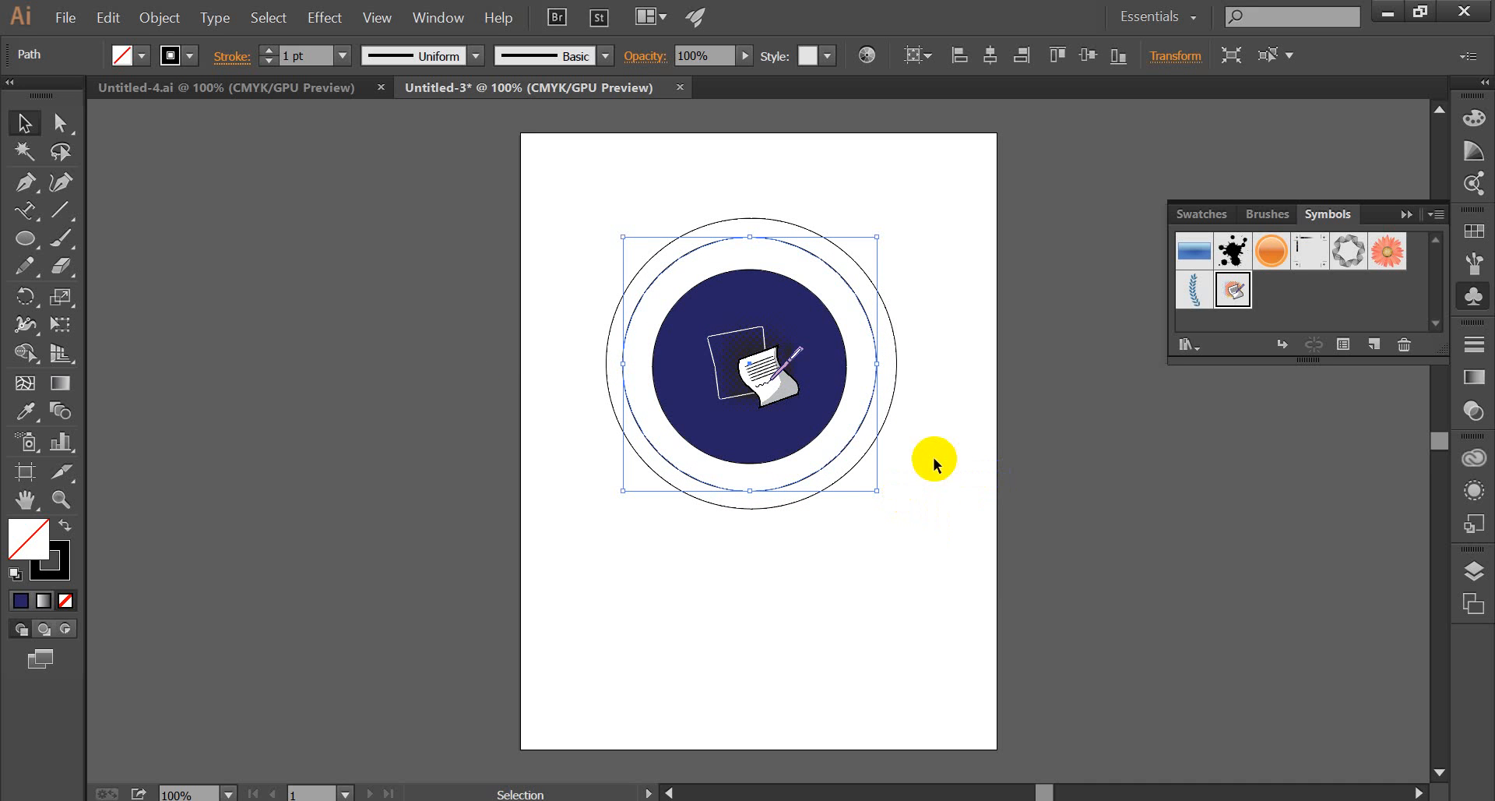
Align all the circles and the Writing symbol to the artboard's horizontal and vertical centre, and deselect them.
{"action": "left_click_drag", "start_coordinate": [584, 196], "coordinate": [923, 521]}
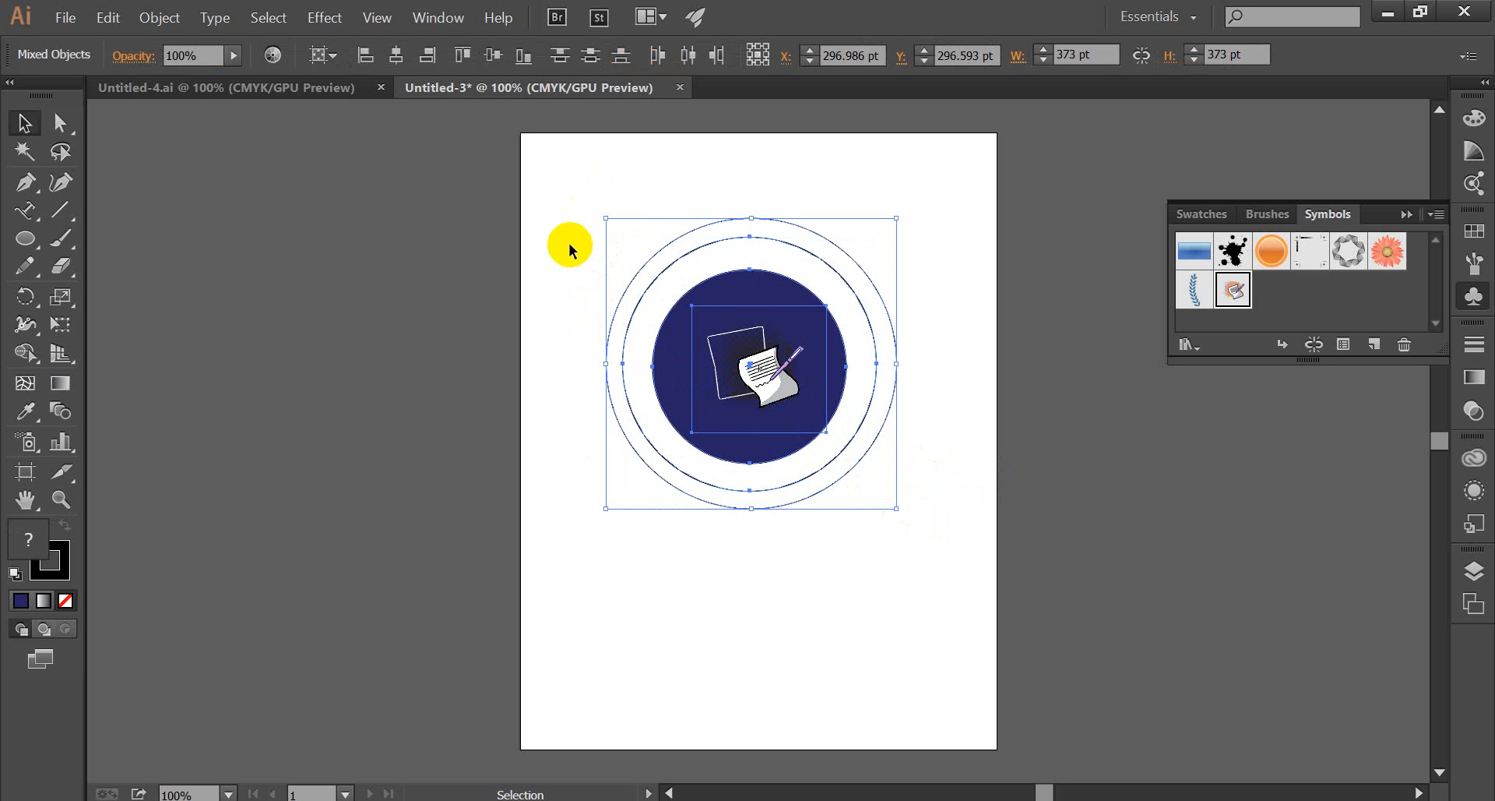
{"action": "left_click_drag", "start_coordinate": [567, 225], "coordinate": [947, 527]}
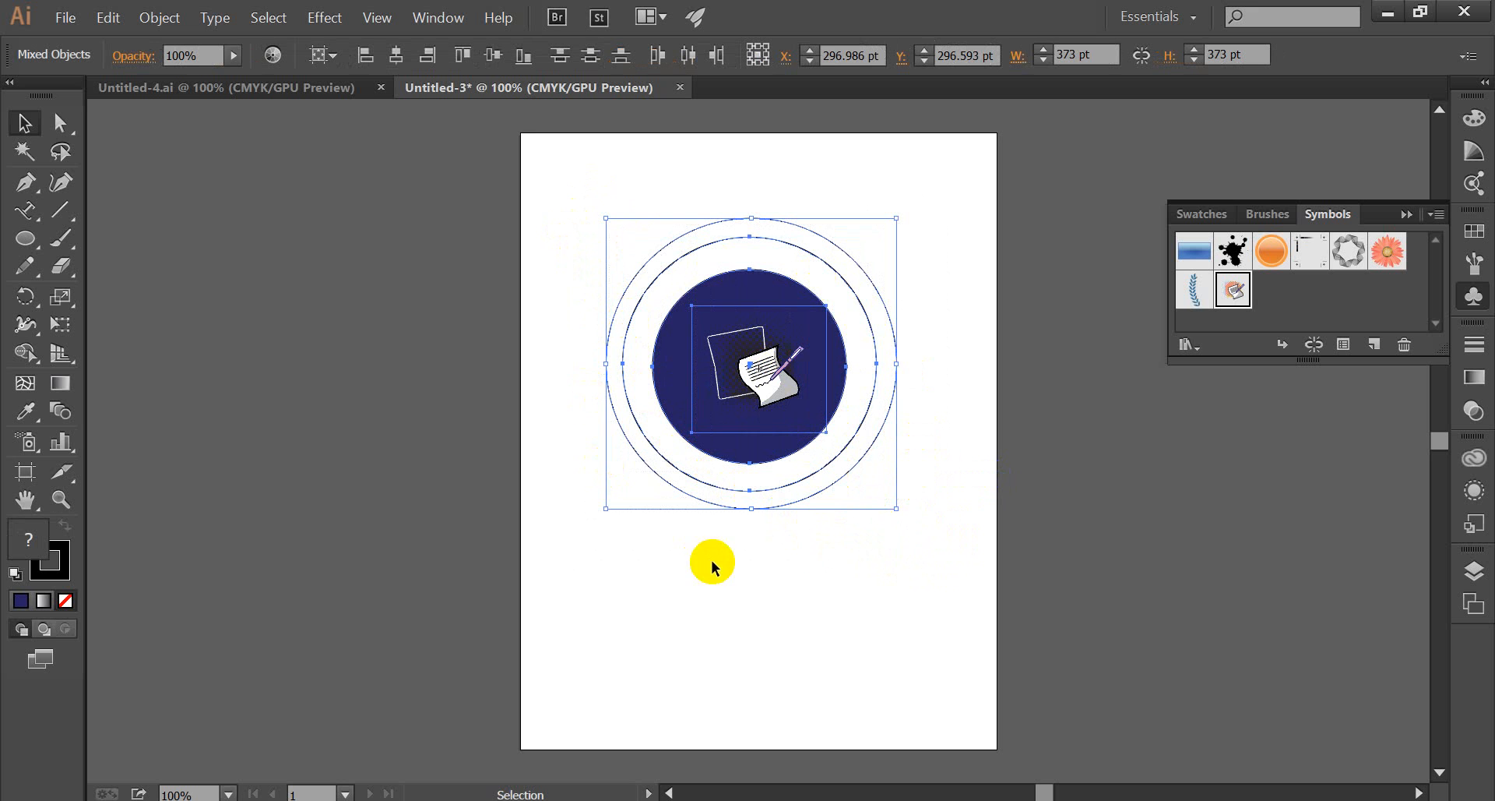
{"action": "left_click", "coordinate": [334, 58]}
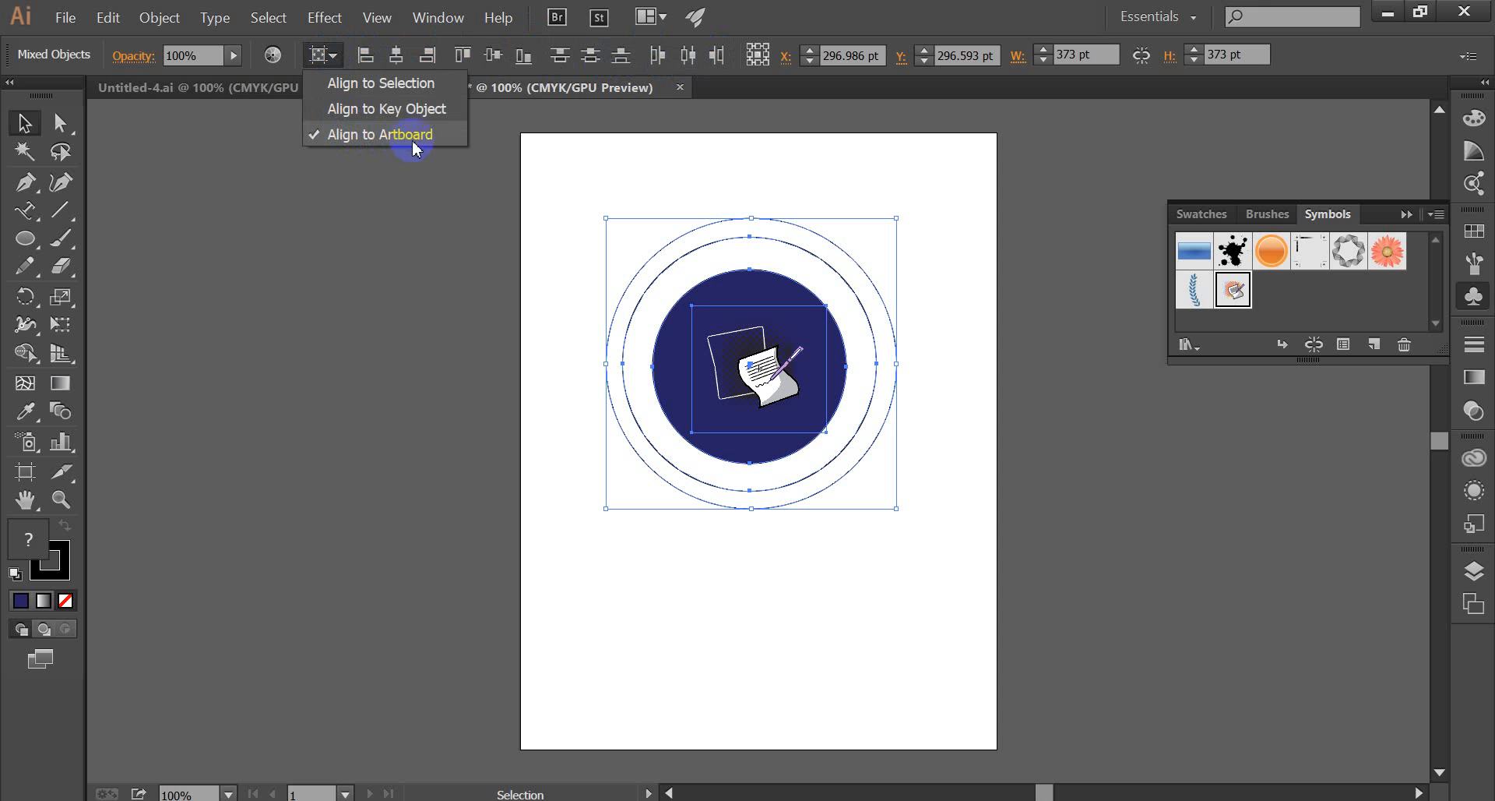
{"action": "left_click", "coordinate": [372, 144]}
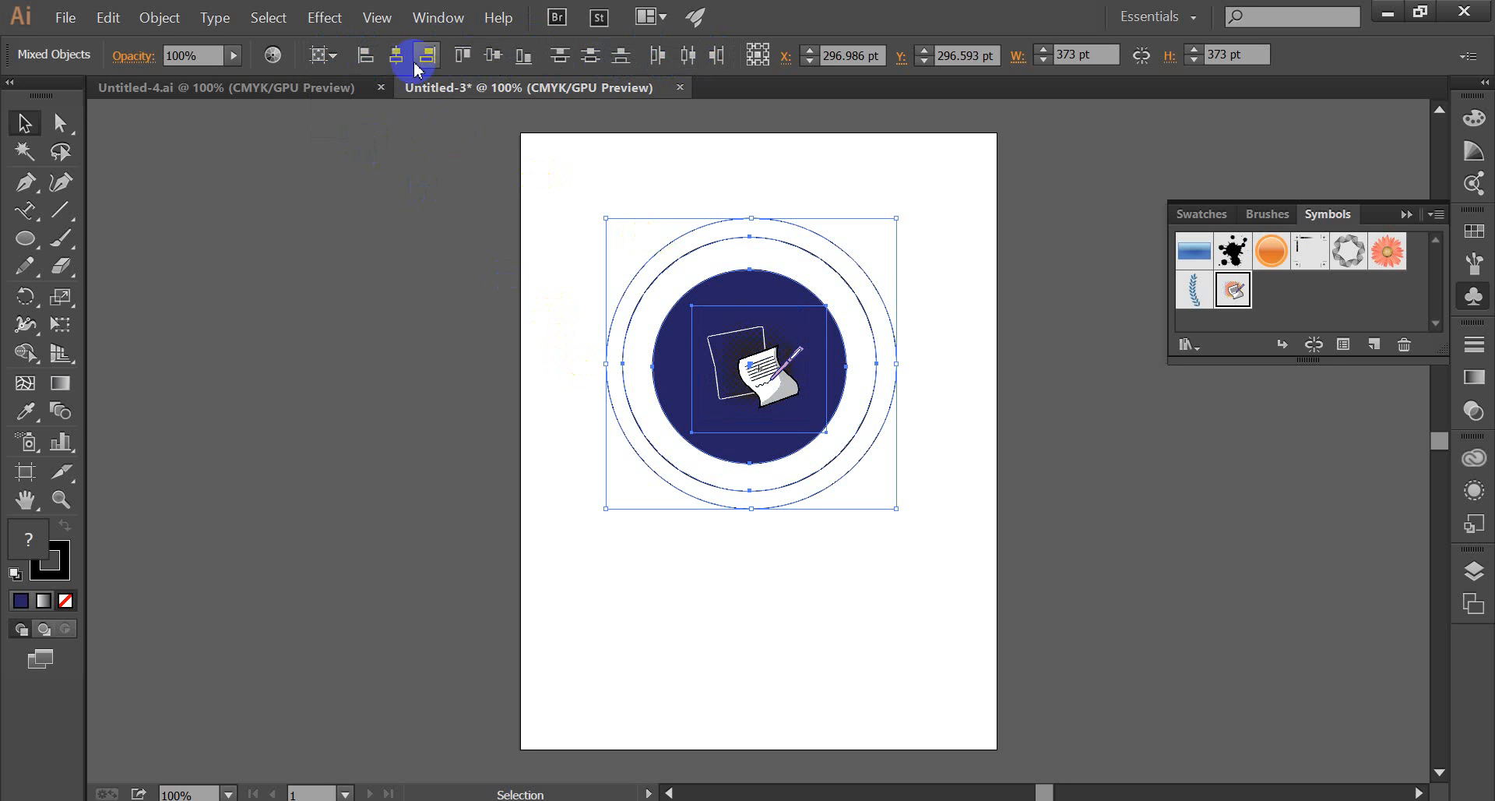
{"action": "left_click", "coordinate": [323, 54]}
{"action": "left_click", "coordinate": [380, 83]}
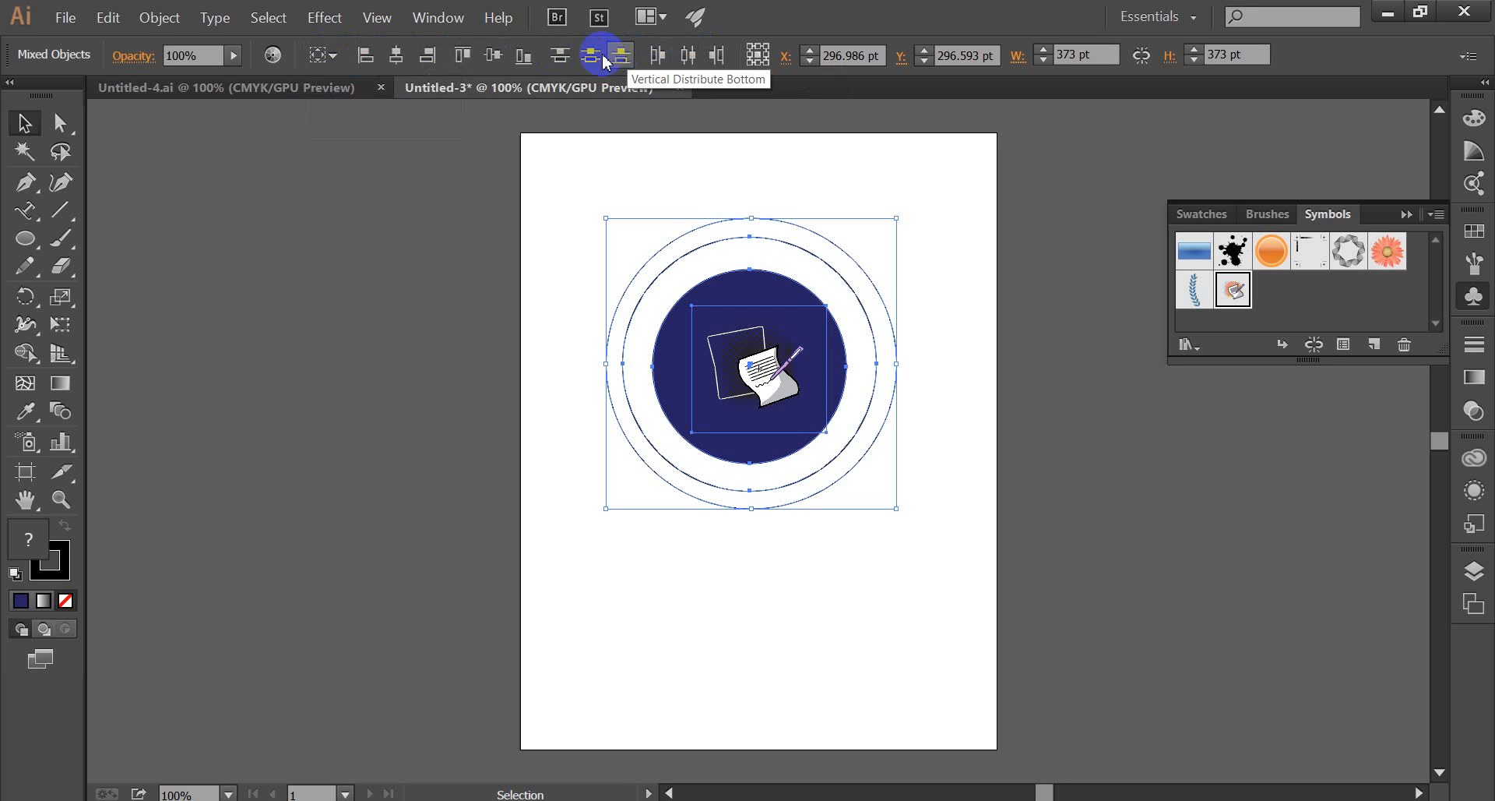
{"action": "left_click", "coordinate": [333, 56]}
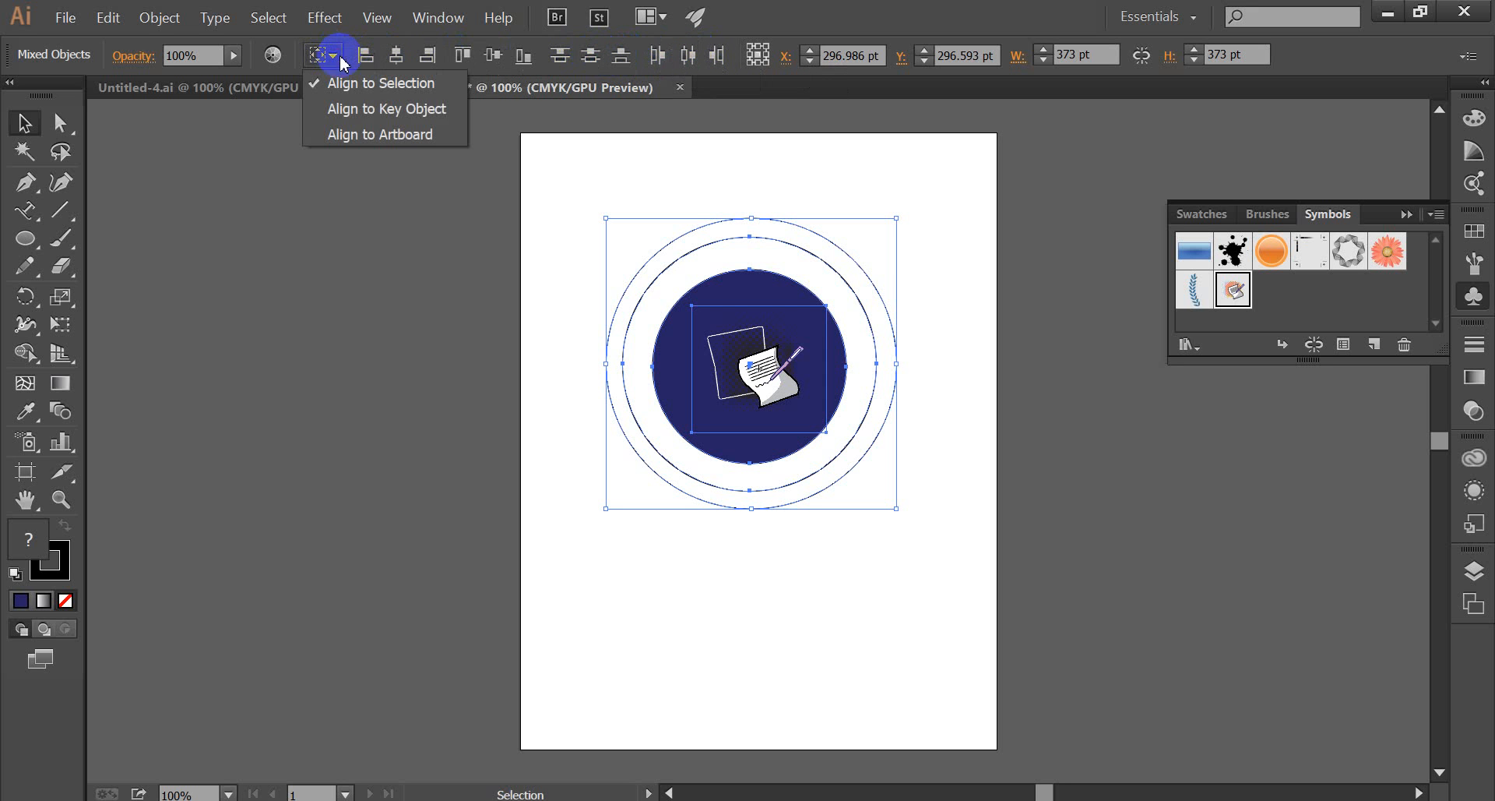
{"action": "left_click", "coordinate": [362, 134]}
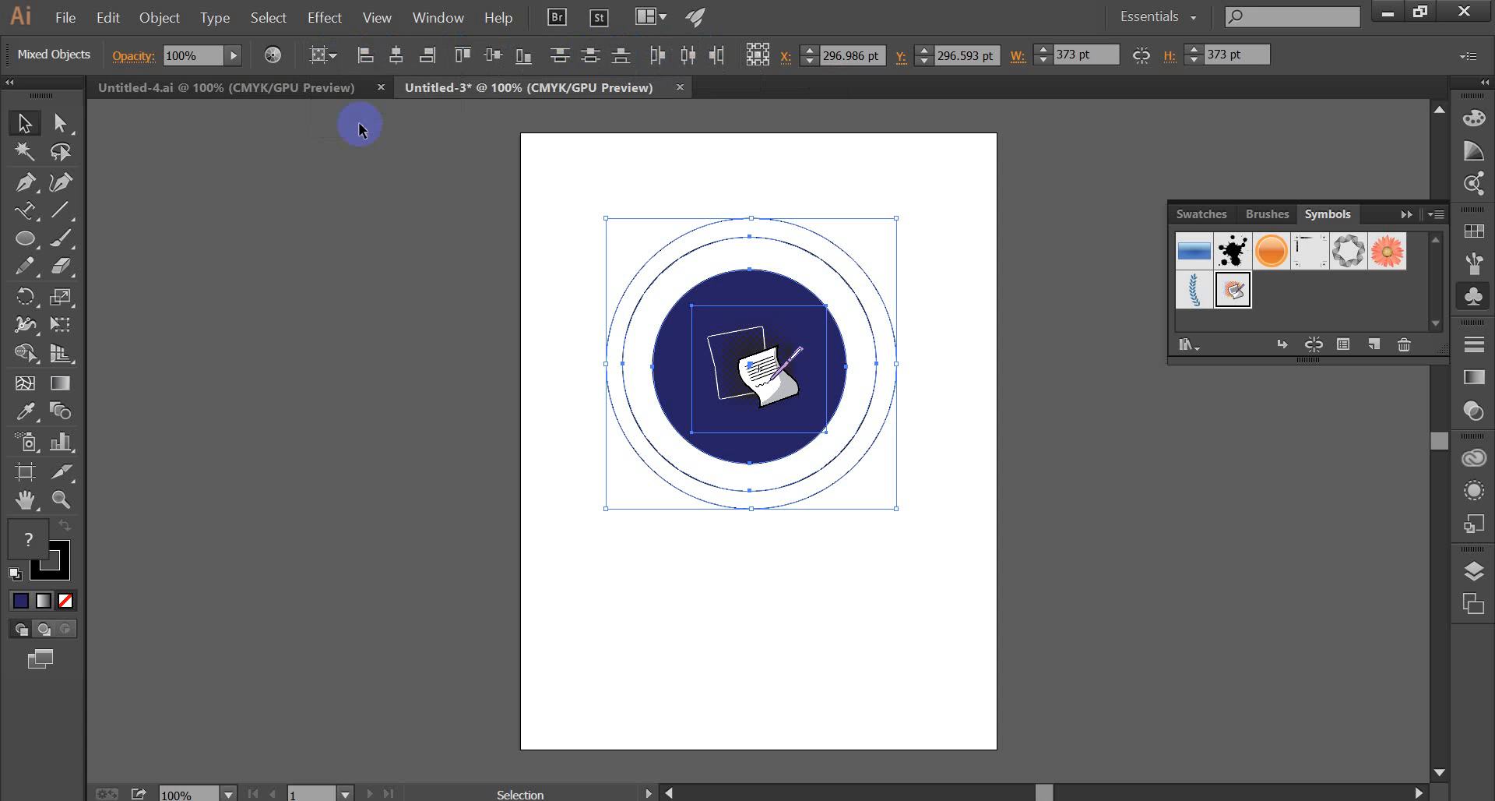
{"action": "left_click", "coordinate": [400, 58]}
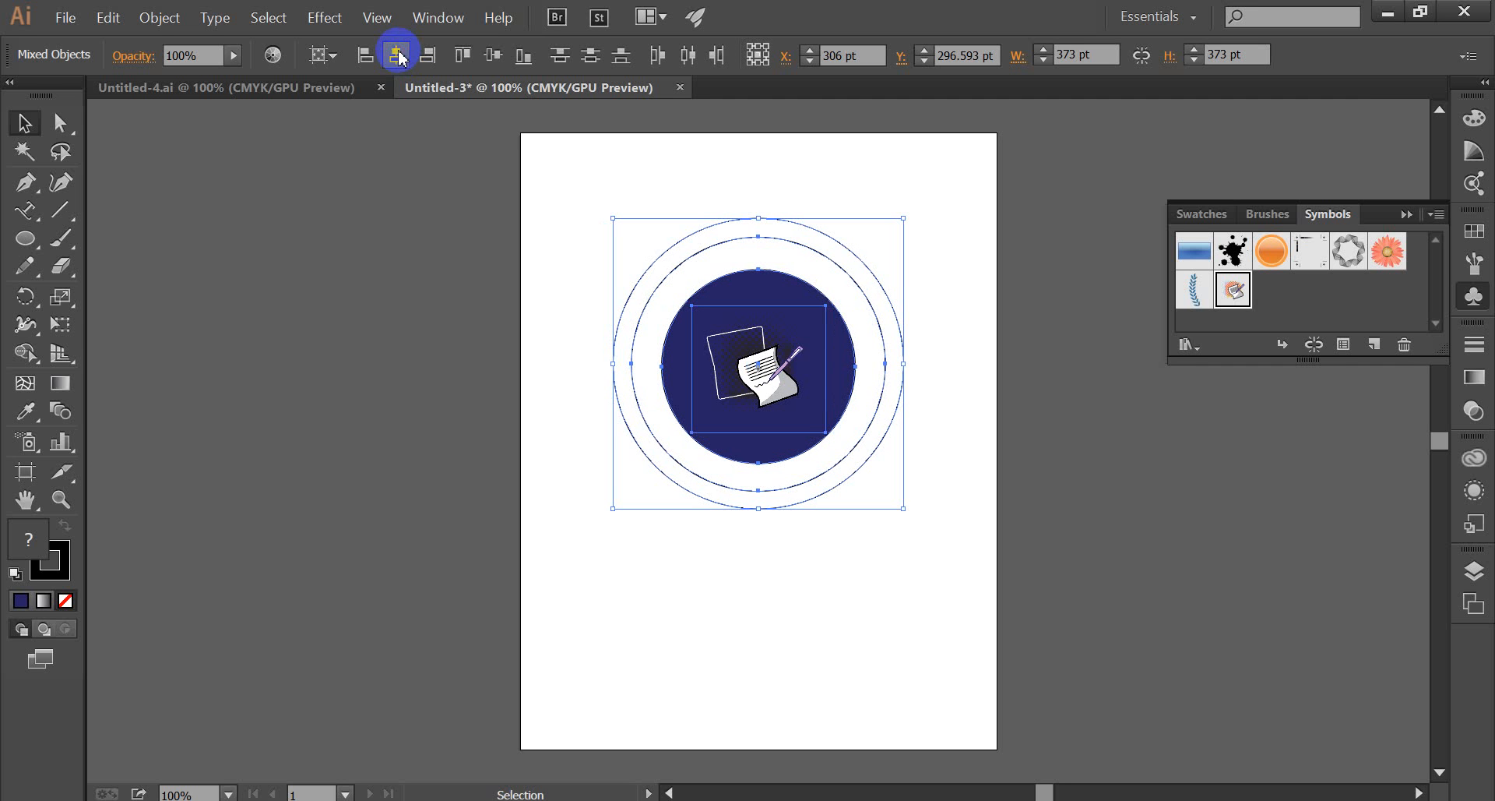
{"action": "left_click", "coordinate": [488, 58]}
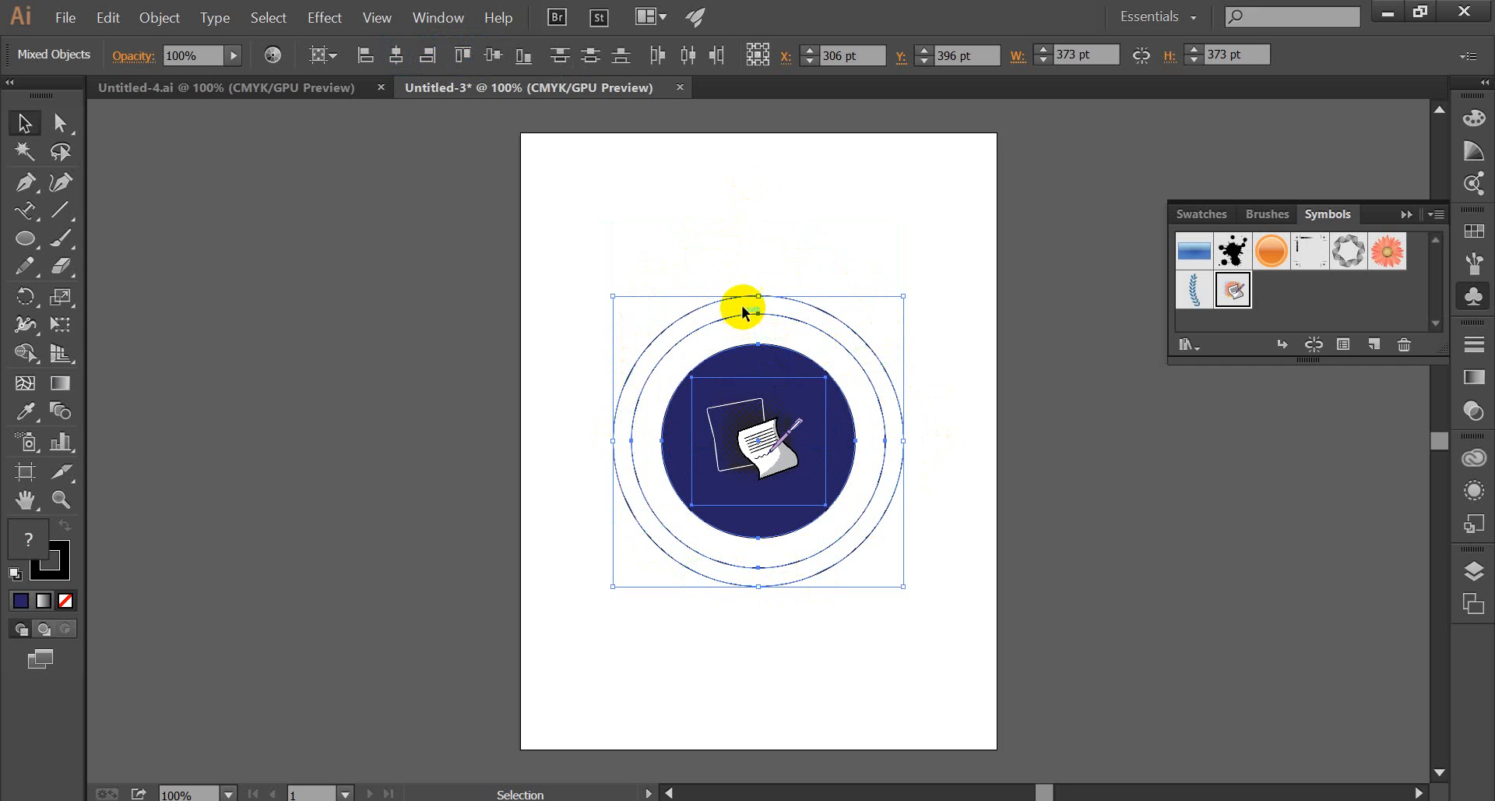
{"action": "left_click", "coordinate": [811, 268]}
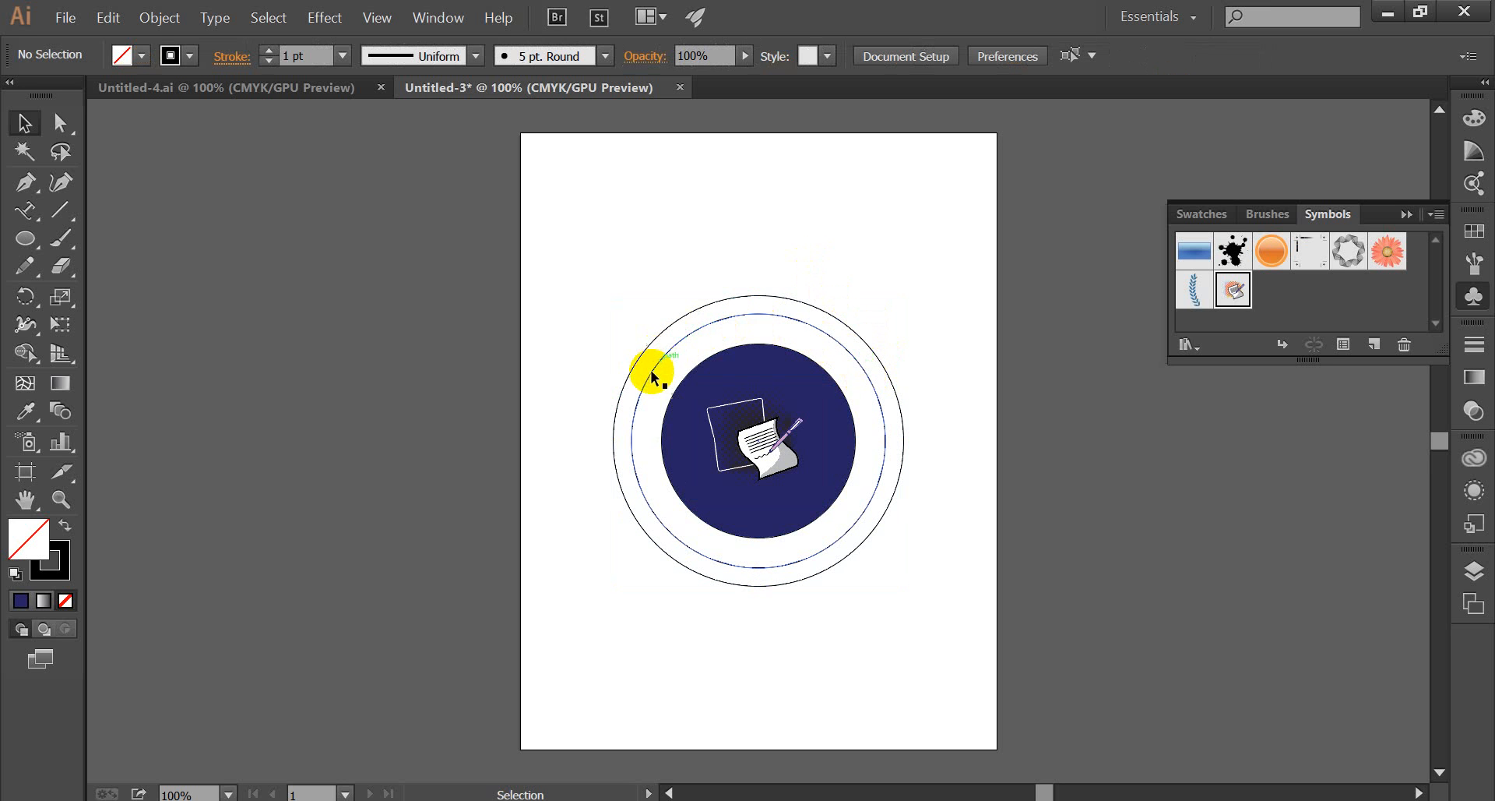
Shrink the middle circle slightly and proportionally from its centre, and deselect it.
{"action": "left_click", "coordinate": [856, 358]}
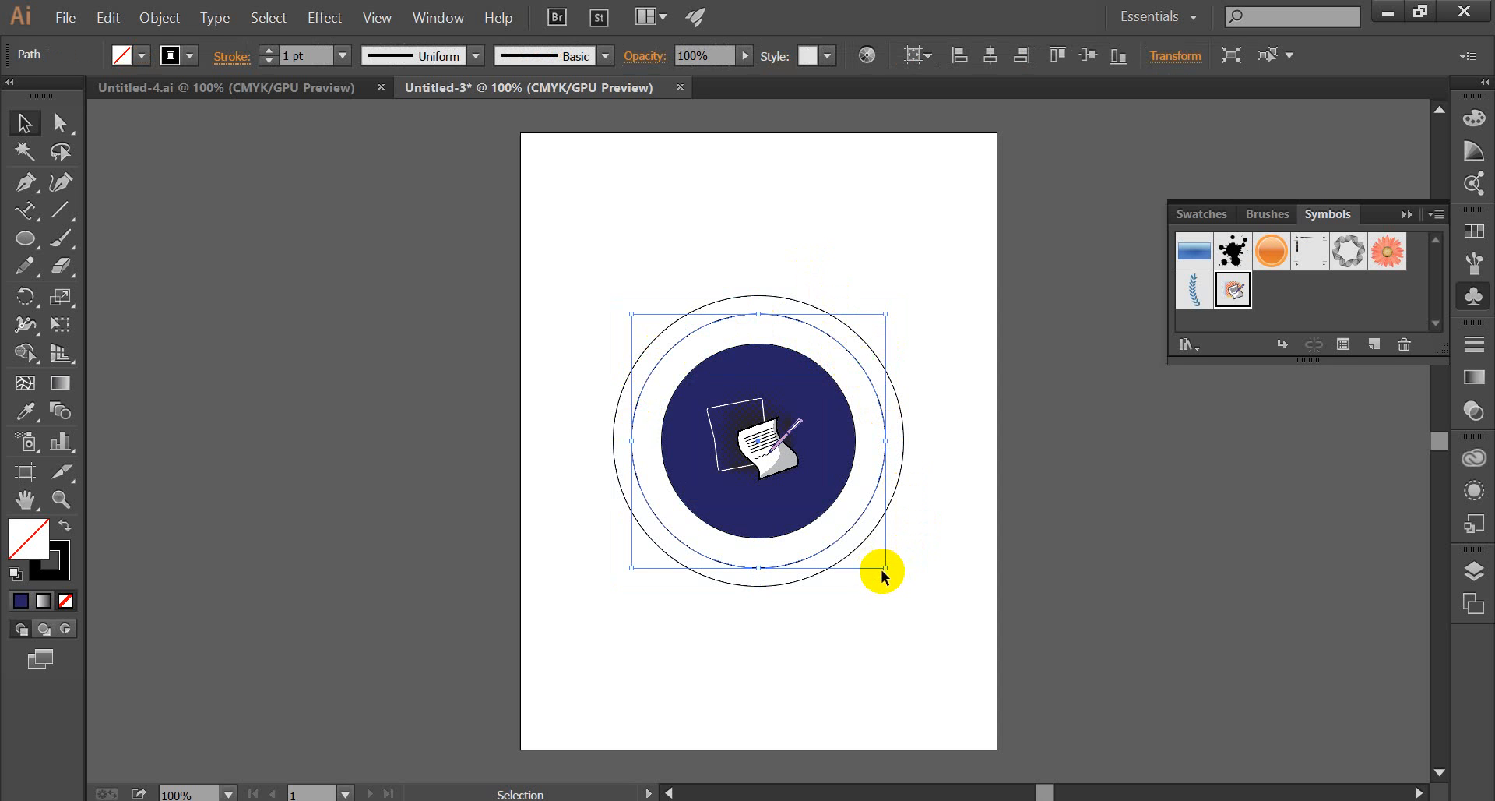
{"action": "key", "text": "shift"}
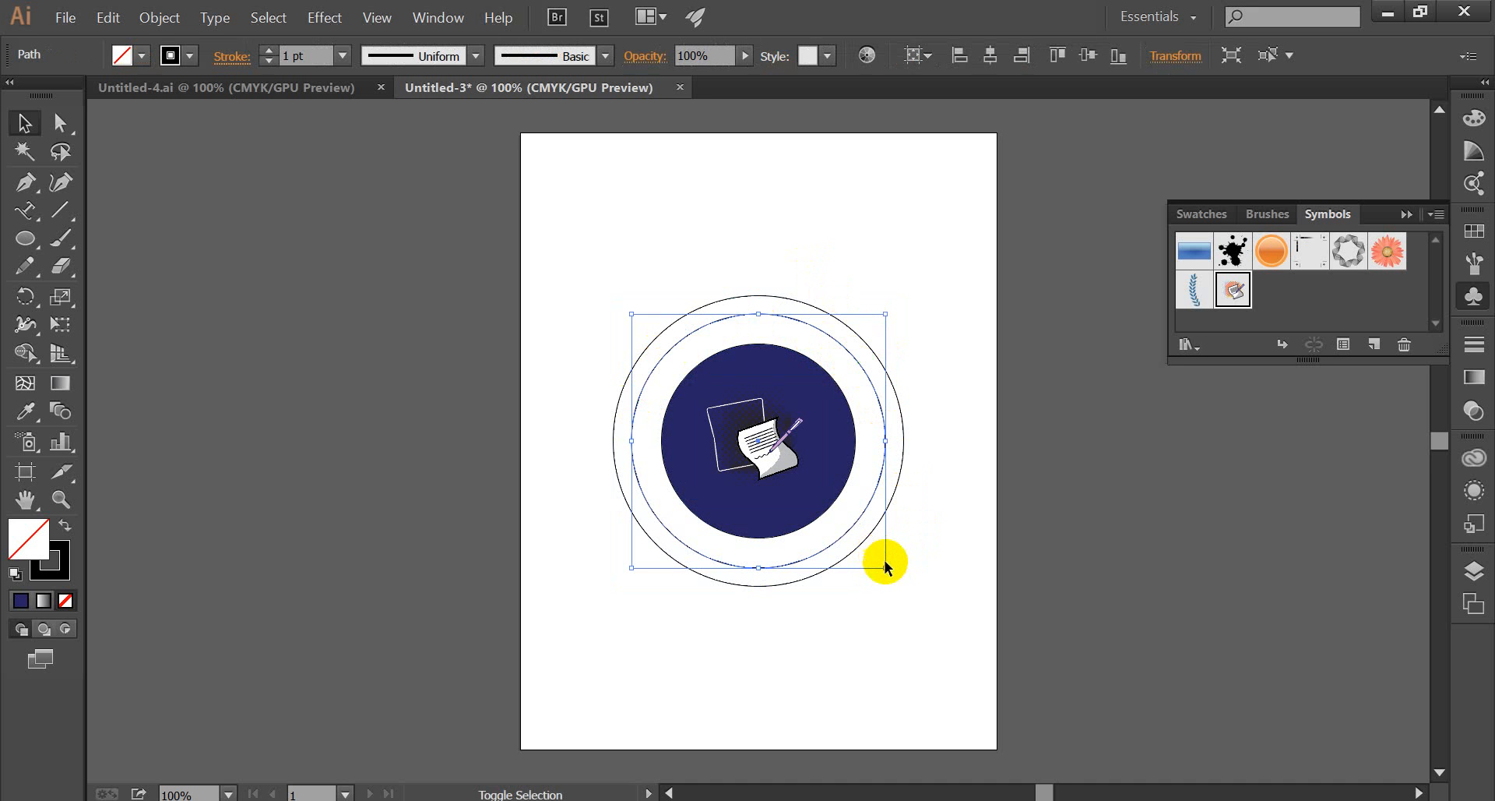
{"action": "left_click_drag", "start_coordinate": [885, 567], "coordinate": [874, 559]}
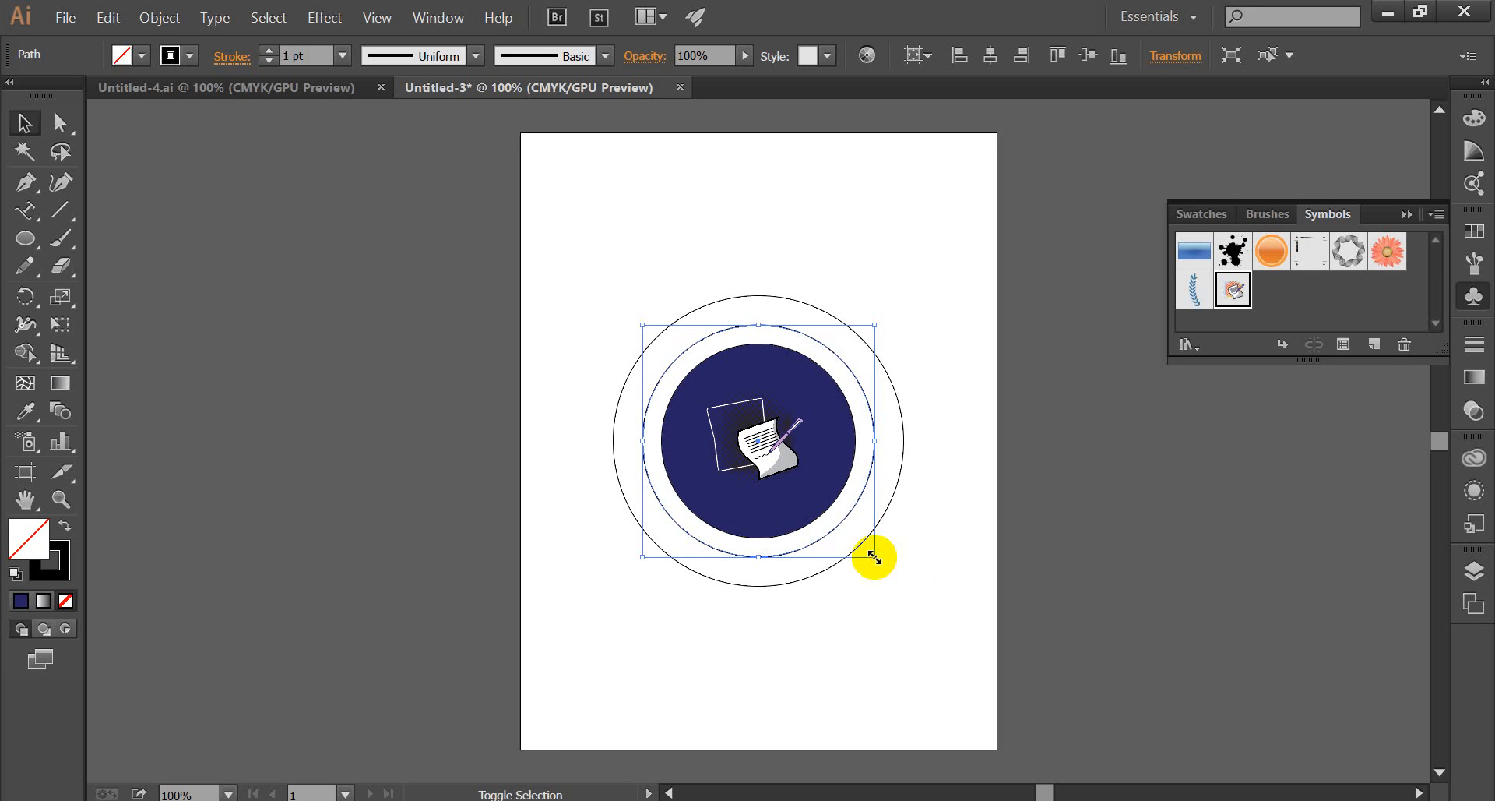
{"action": "left_click", "coordinate": [973, 516]}
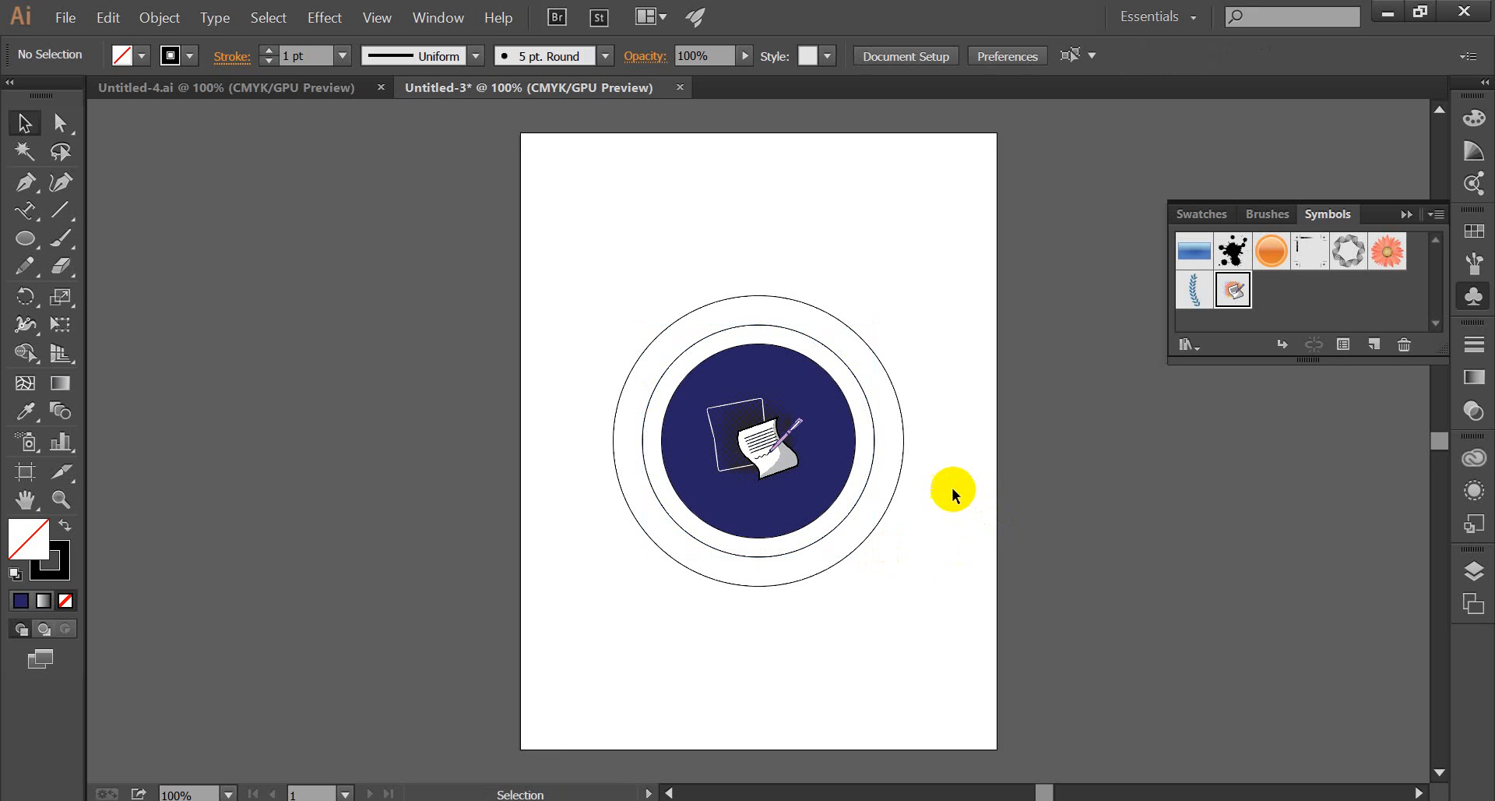
{"action": "left_click", "coordinate": [857, 382]}
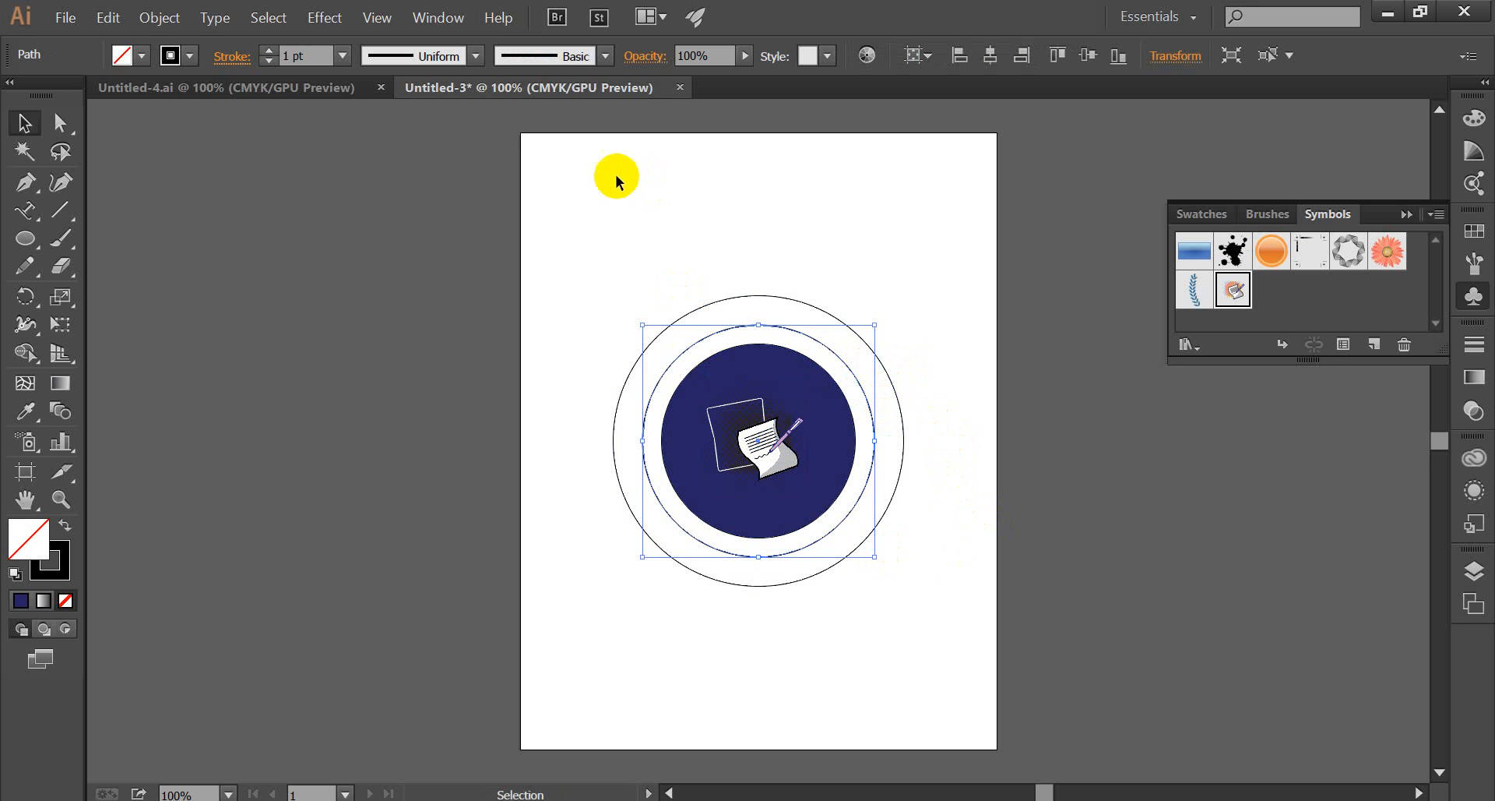
{"action": "left_click", "coordinate": [26, 212]}
{"action": "left_click", "coordinate": [106, 220]}
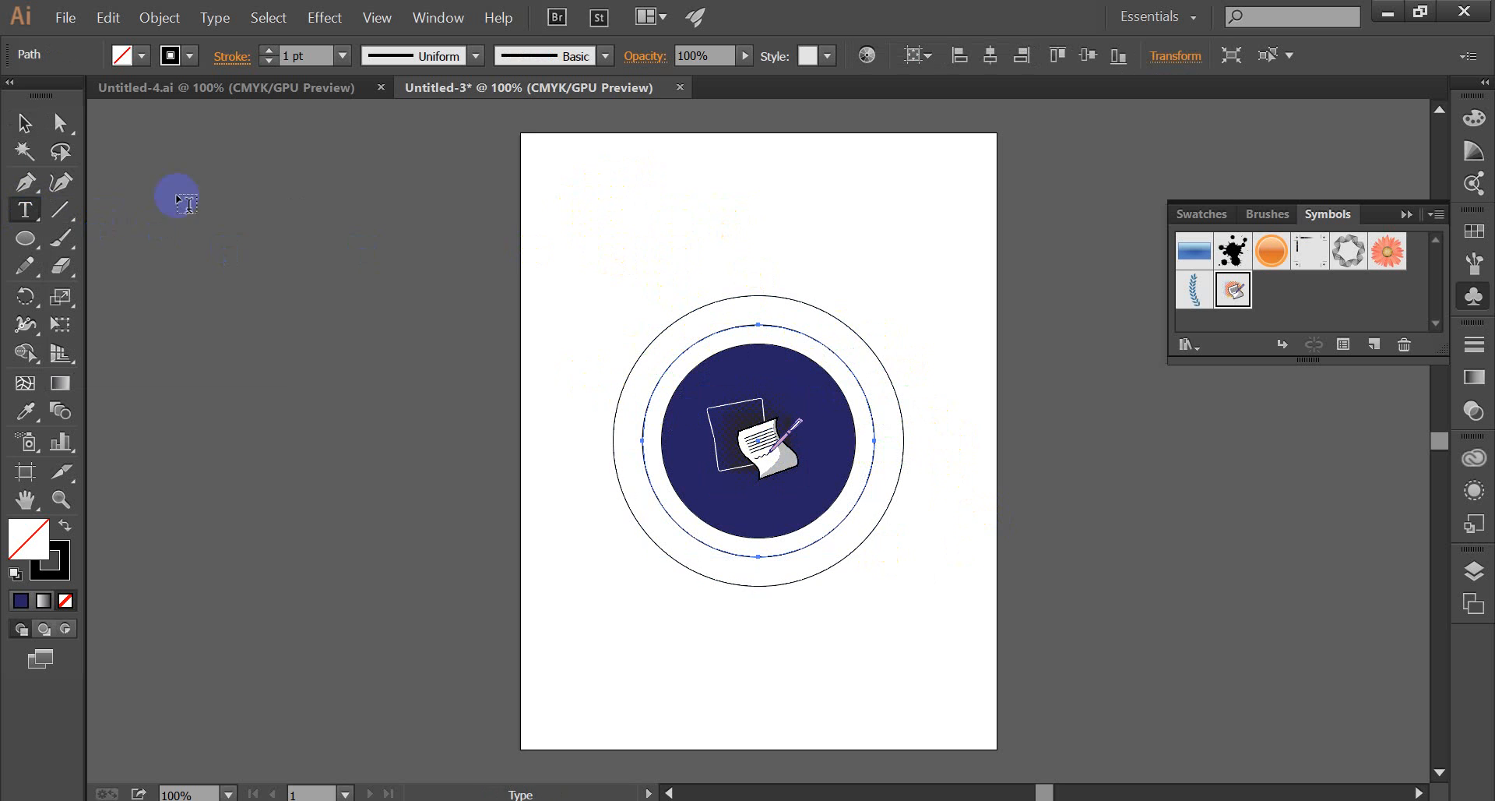
{"action": "left_click", "coordinate": [25, 122]}
{"action": "left_click", "coordinate": [713, 465]}
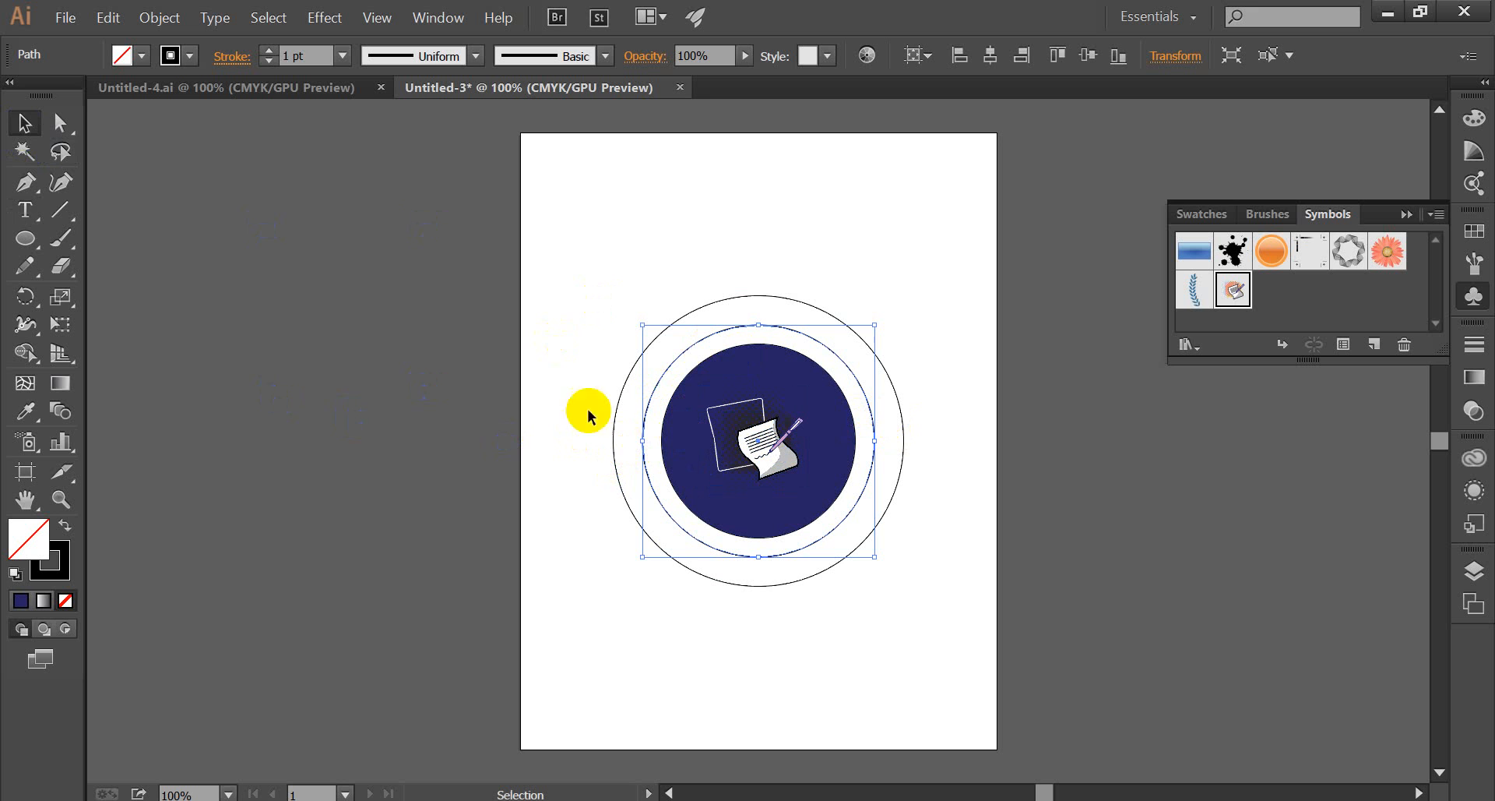
{"action": "left_click", "coordinate": [29, 219]}
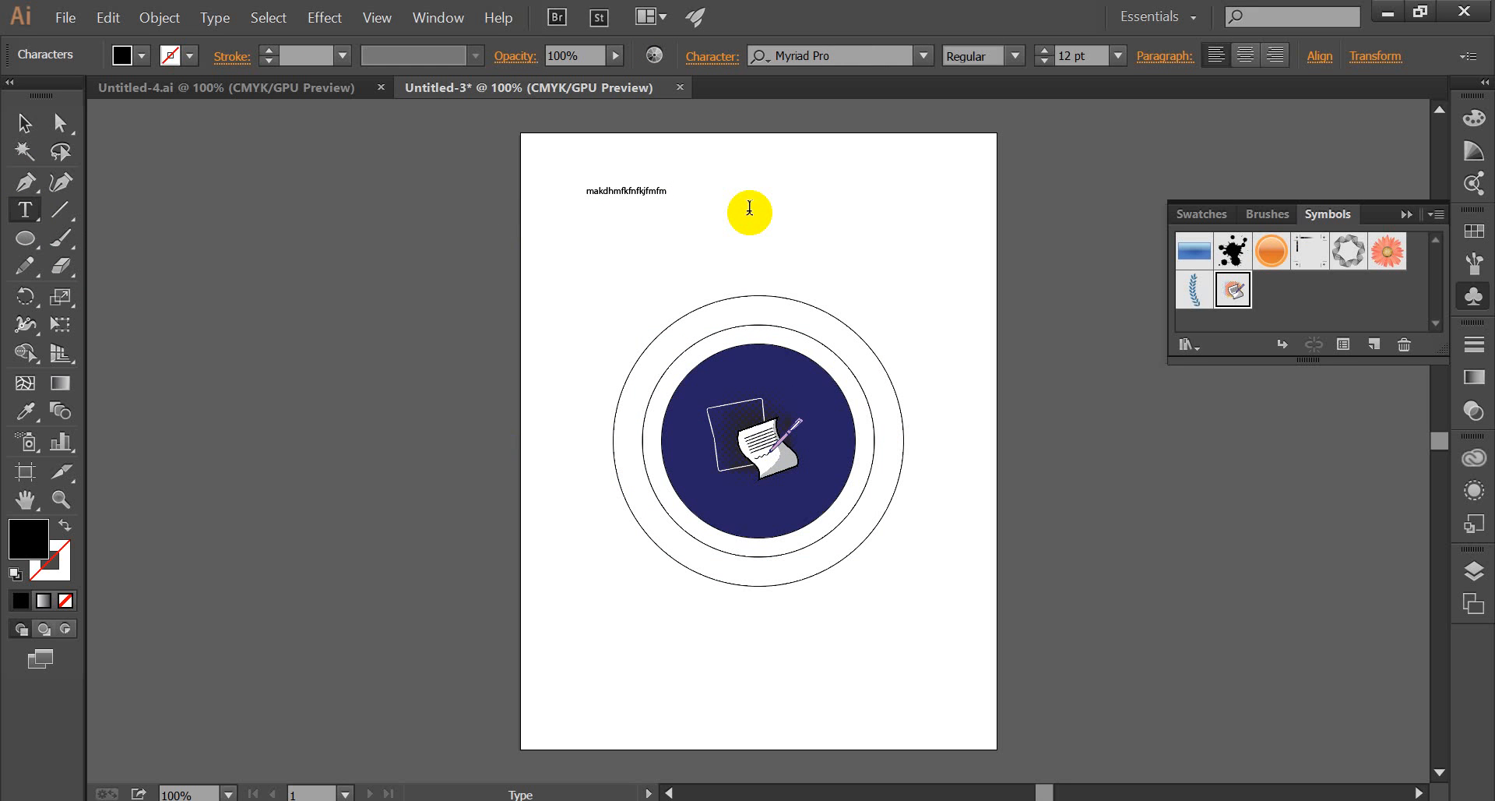
{"action": "key", "text": "BackSpace"}
{"action": "key", "text": "BackSpace"}
{"action": "key", "text": "BackSpace"}
{"action": "key", "text": "BackSpace"}
{"action": "key", "text": "BackSpace"}
{"action": "key", "text": "BackSpace"}
{"action": "key", "text": "BackSpace"}
{"action": "key", "text": "BackSpace"}
{"action": "key", "text": "BackSpace"}
{"action": "key", "text": "BackSpace"}
{"action": "key", "text": "BackSpace"}
{"action": "key", "text": "BackSpace"}
{"action": "key", "text": "BackSpace"}
{"action": "key", "text": "BackSpace"}
{"action": "key", "text": "BackSpace"}
{"action": "key", "text": "BackSpace"}
{"action": "left_click", "coordinate": [27, 134]}
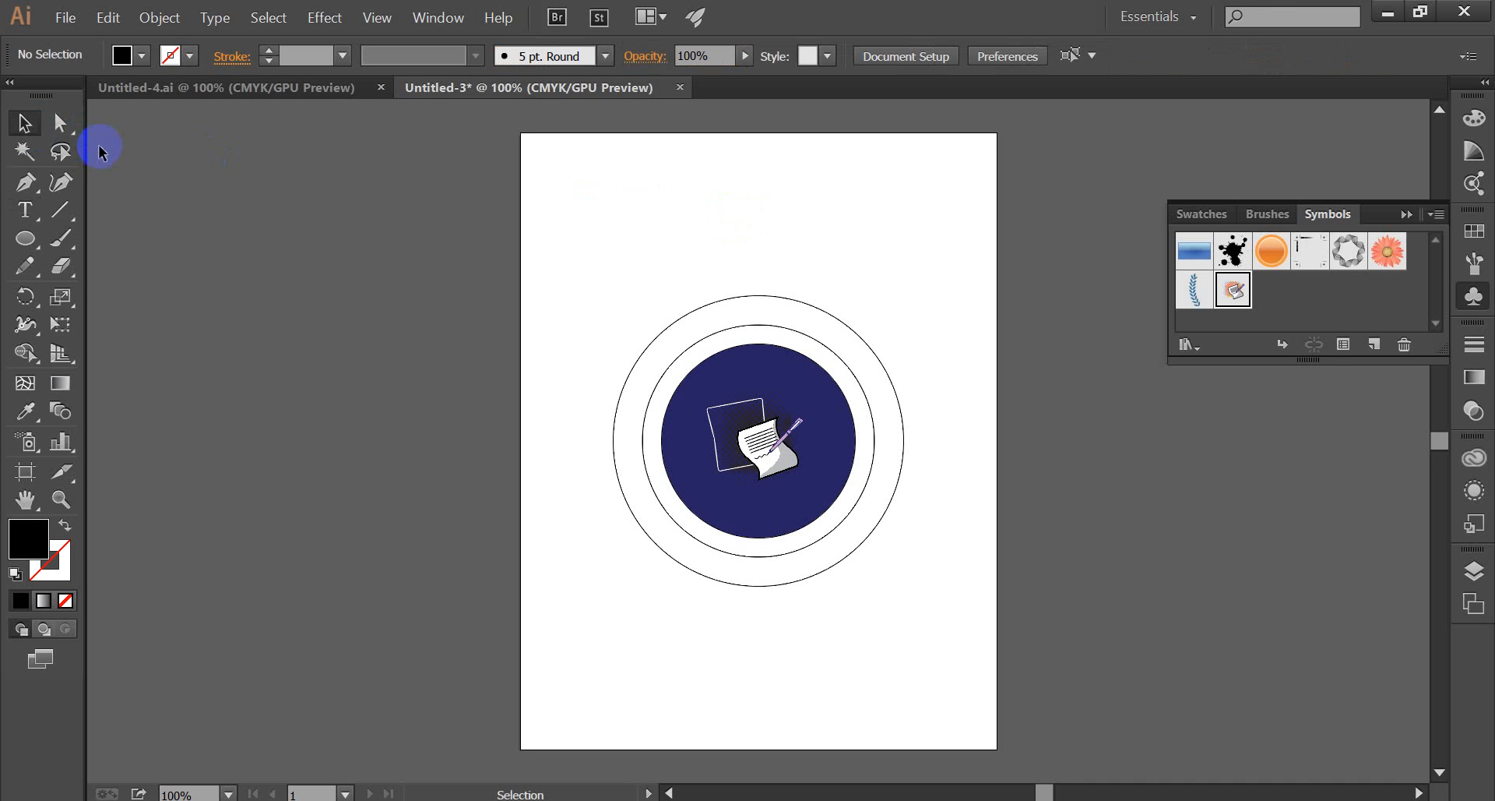
Turn the middle circle into a text path with the Type on a Path tool, starting at the circle's leftmost point.
{"action": "left_click", "coordinate": [783, 330]}
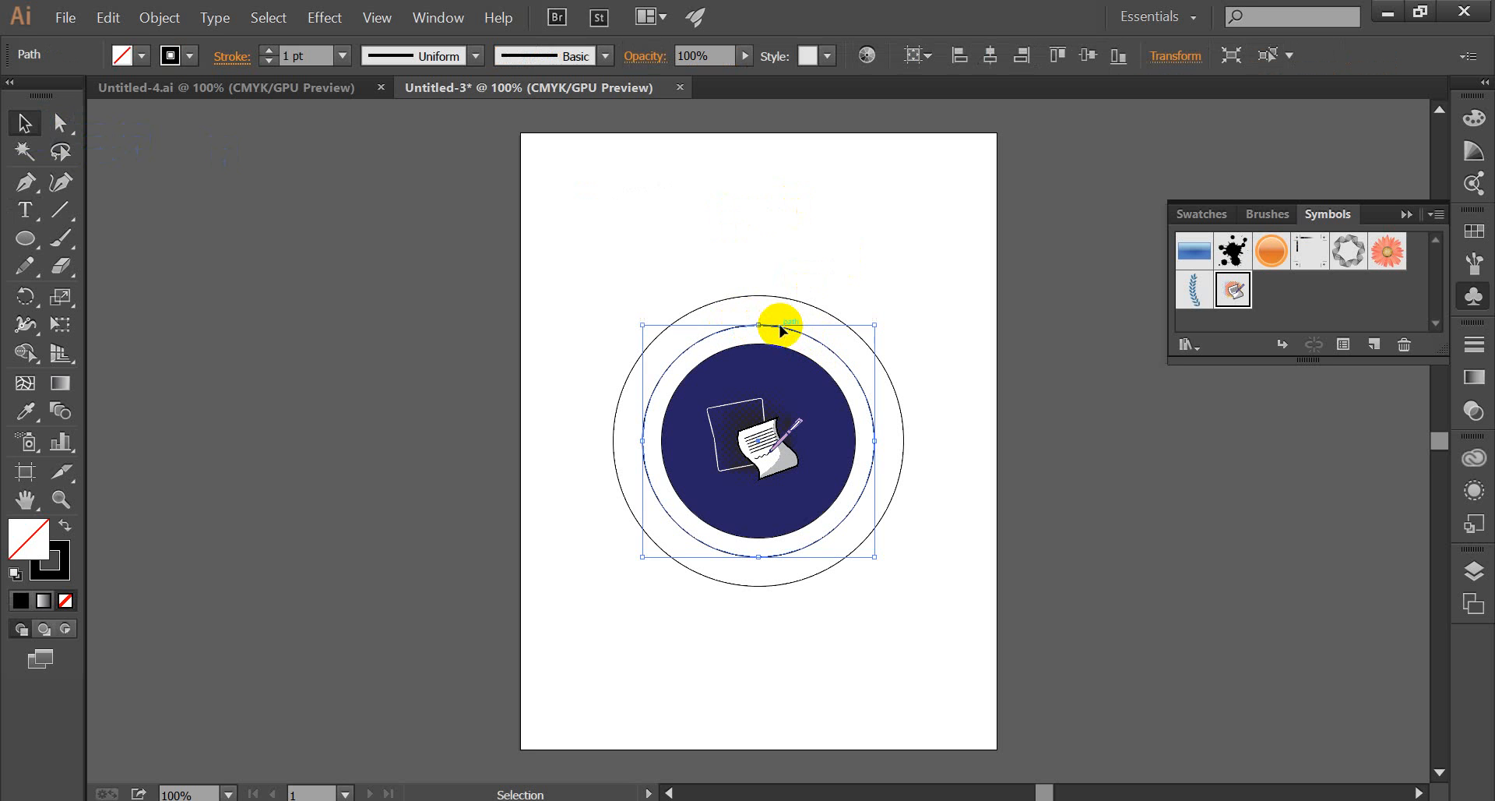
{"action": "left_click", "coordinate": [24, 215]}
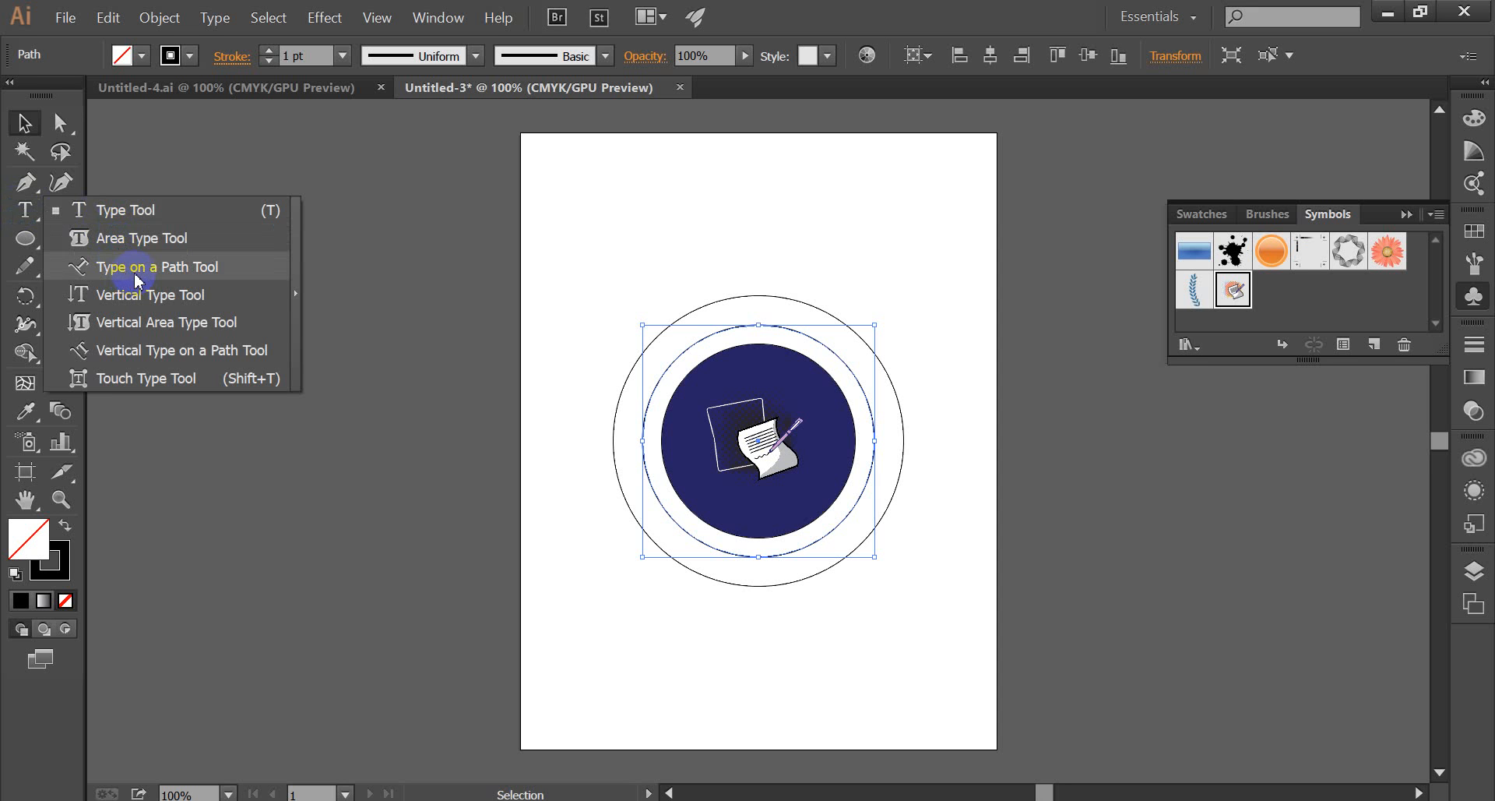
{"action": "left_click", "coordinate": [137, 274]}
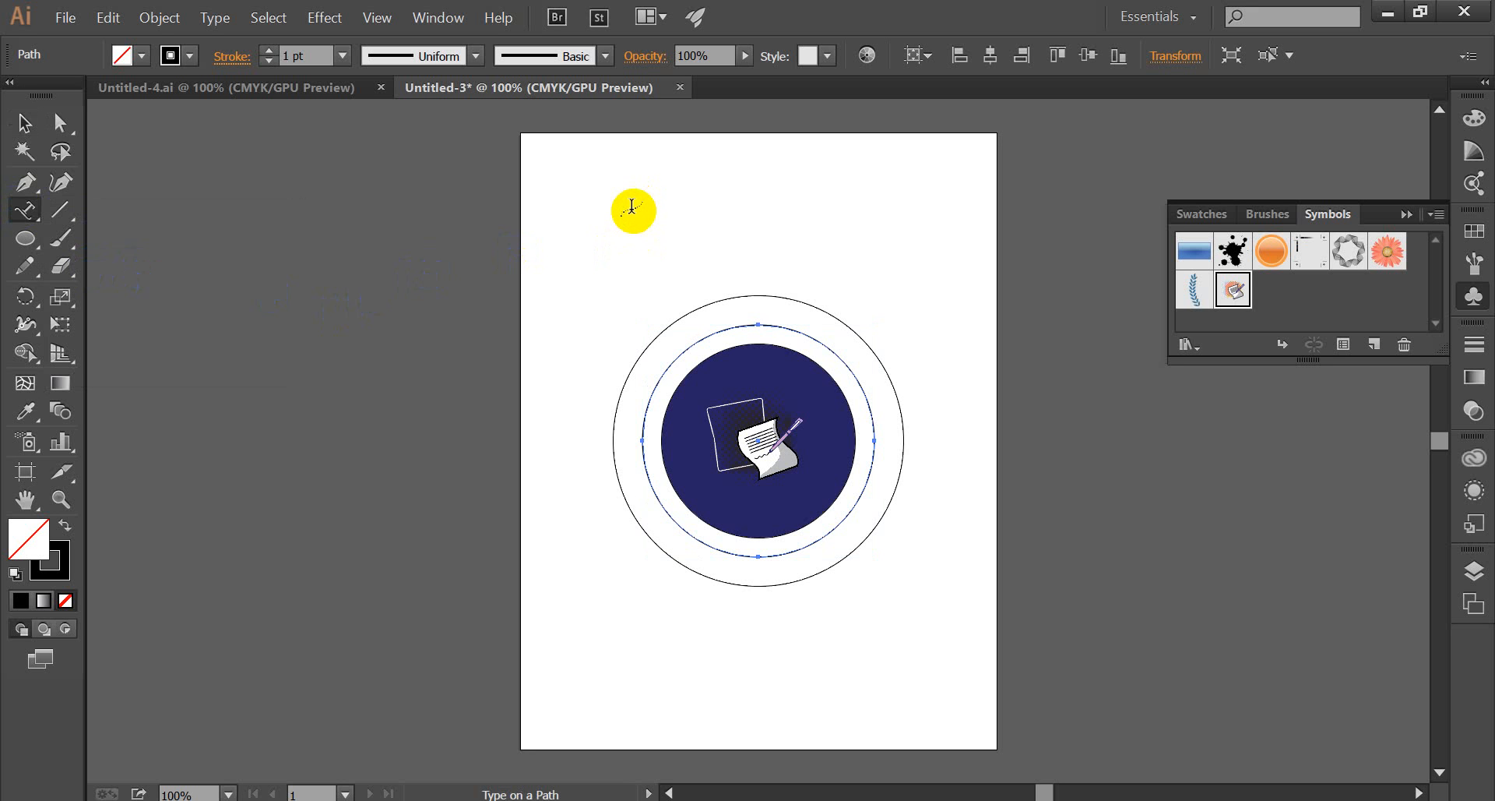
{"action": "key", "text": "v"}
{"action": "key", "text": "ctrl+plus"}
{"action": "key", "text": "ctrl+plus"}
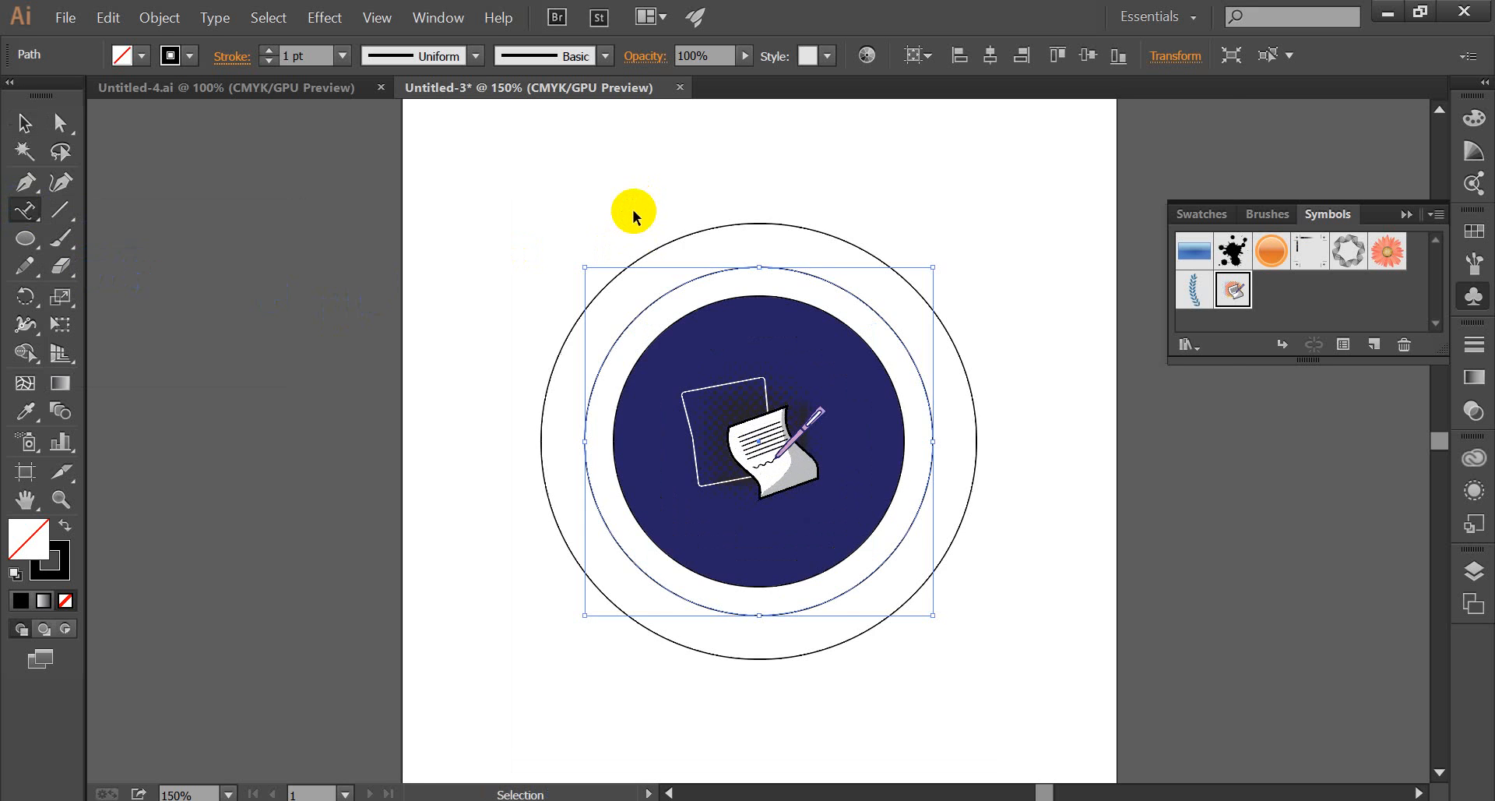
{"action": "key", "text": "ctrl+plus"}
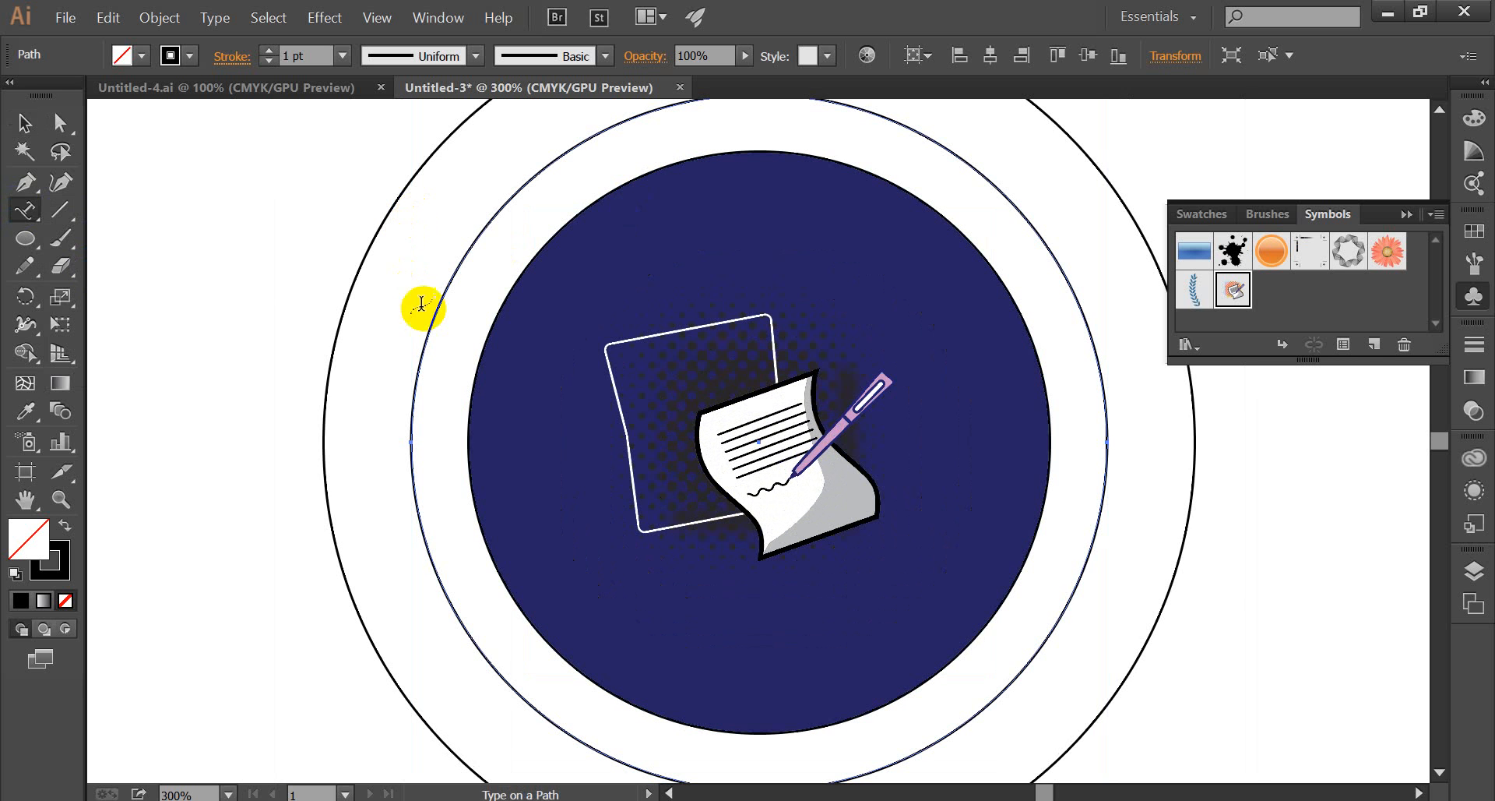
{"action": "left_click", "coordinate": [409, 437]}
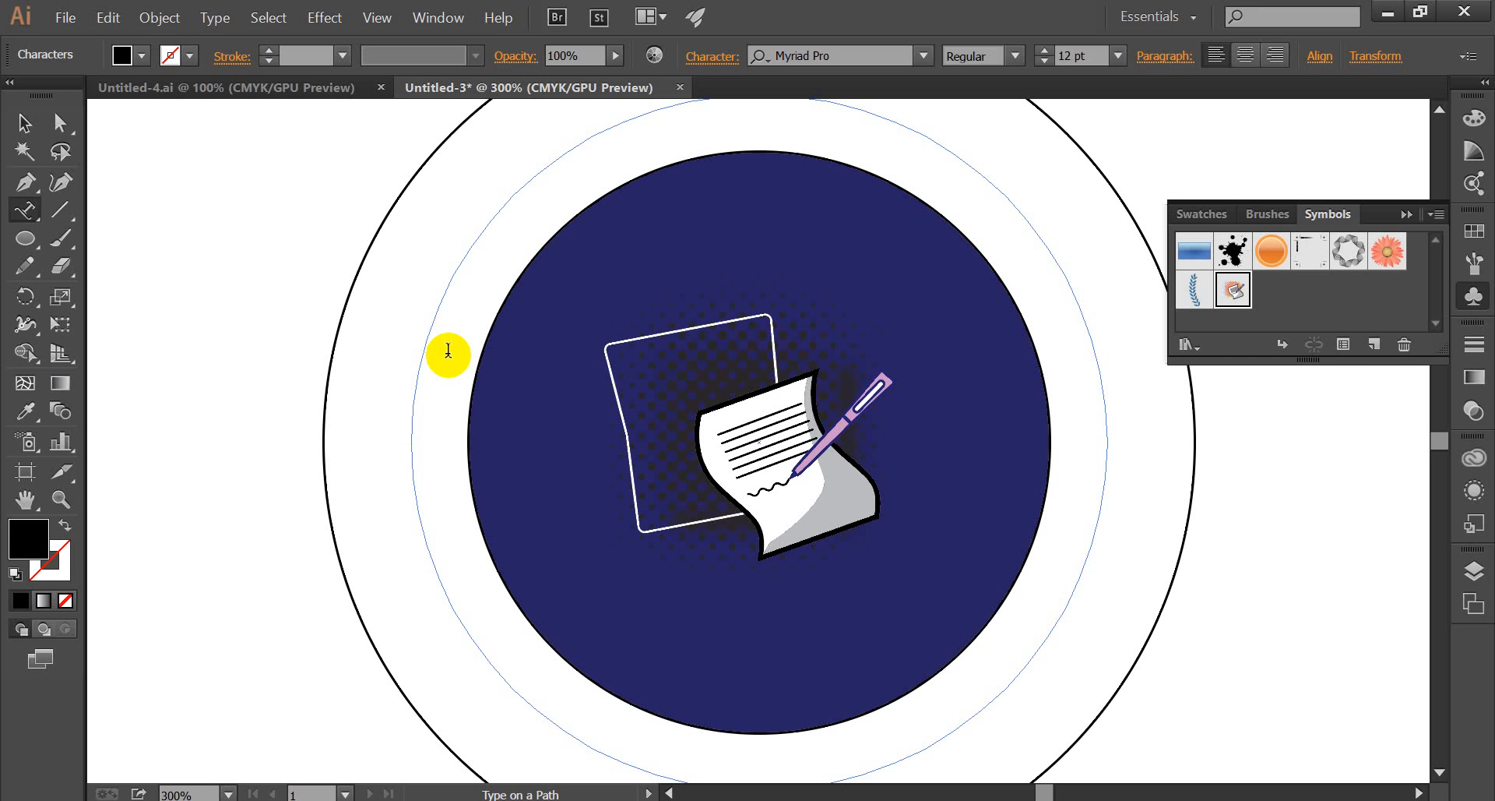
Enter the text "ACADEMy NAME" along the middle circle and finish the text entry.
{"action": "type", "text": "ACADE"}
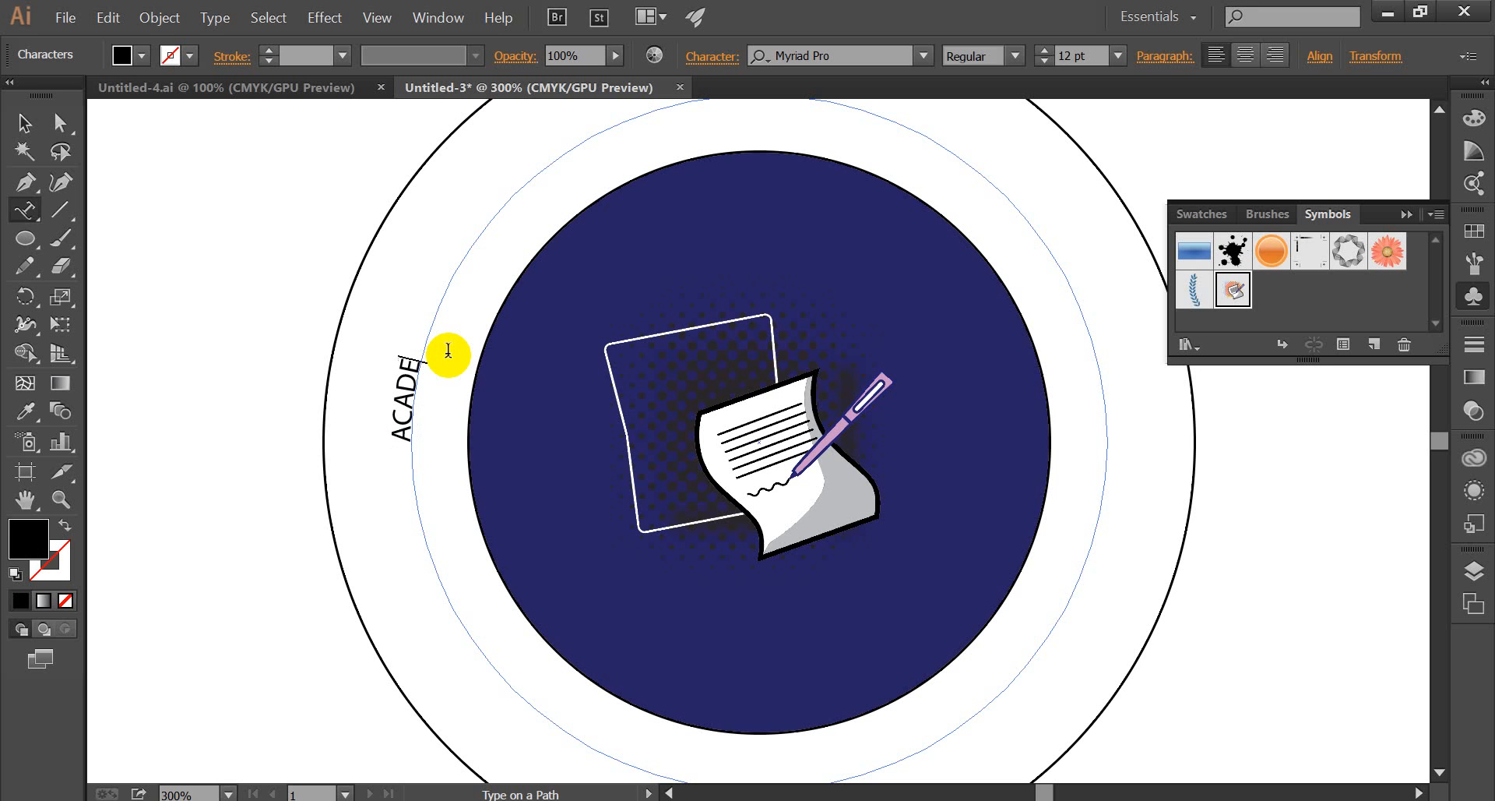
{"action": "type", "text": "M"}
{"action": "type", "text": "y NAME"}
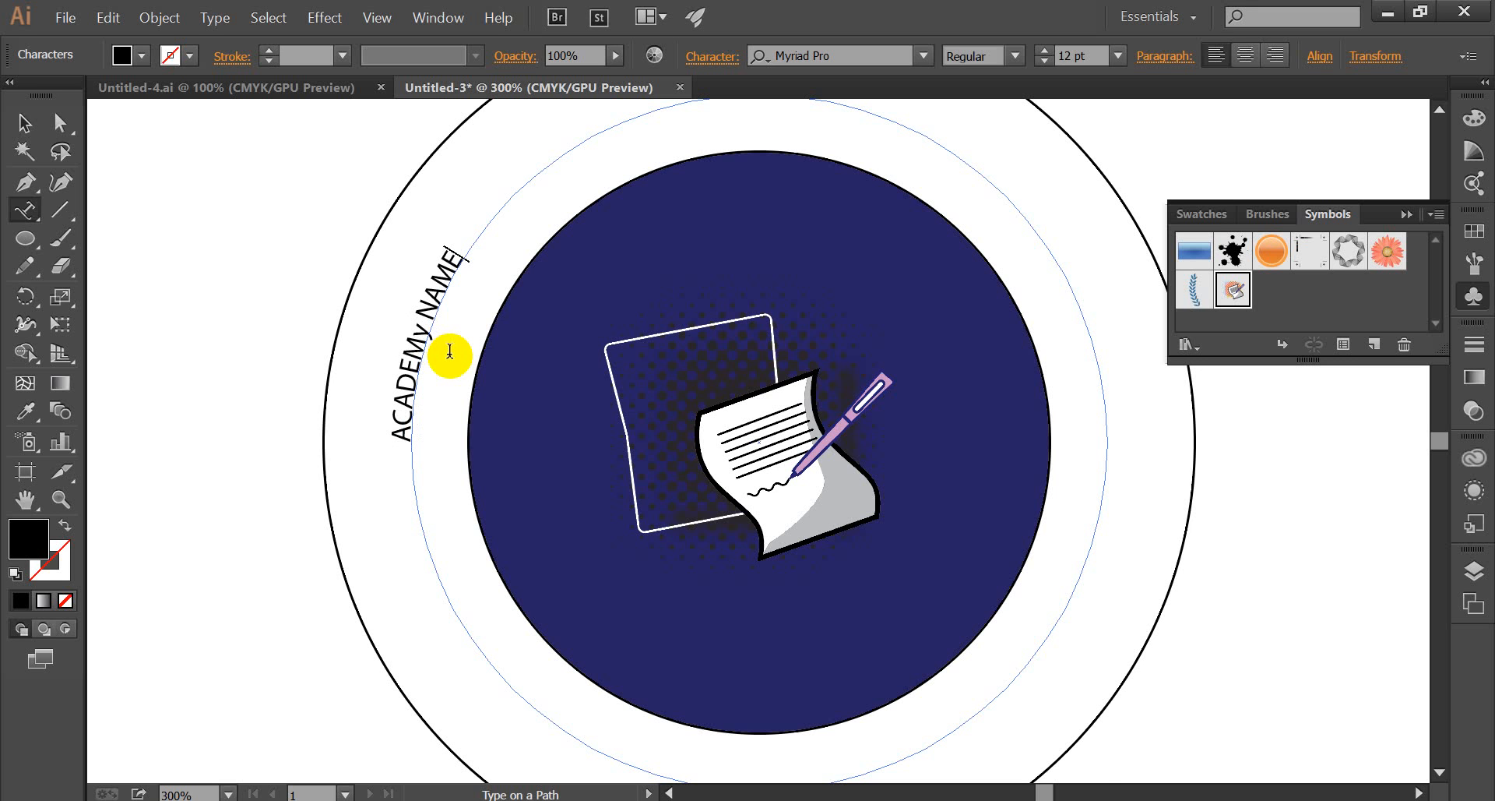
{"action": "key", "text": "Escape"}
{"action": "key", "text": "ctrl+minus"}
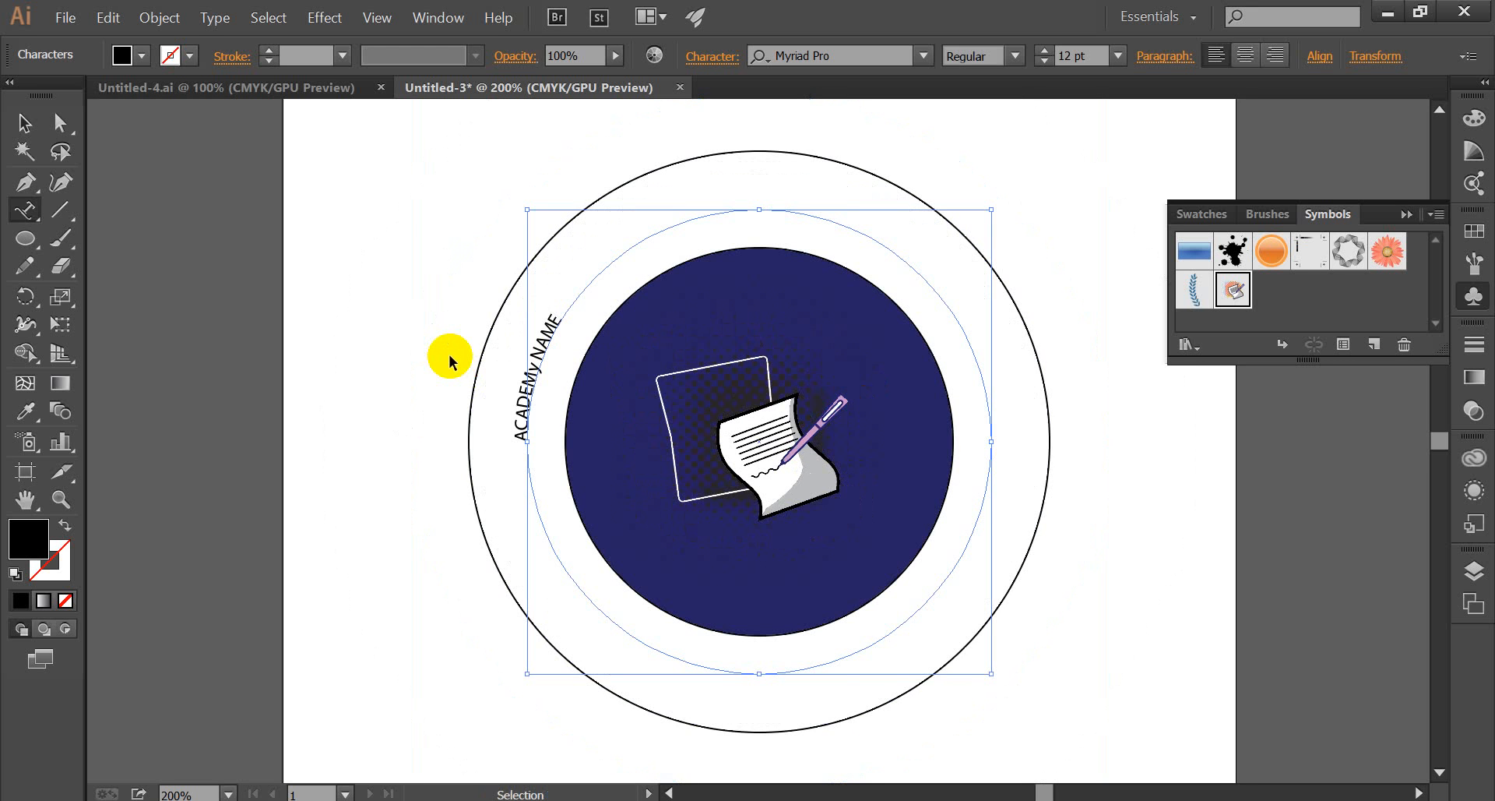
{"action": "key", "text": "ctrl+minus"}
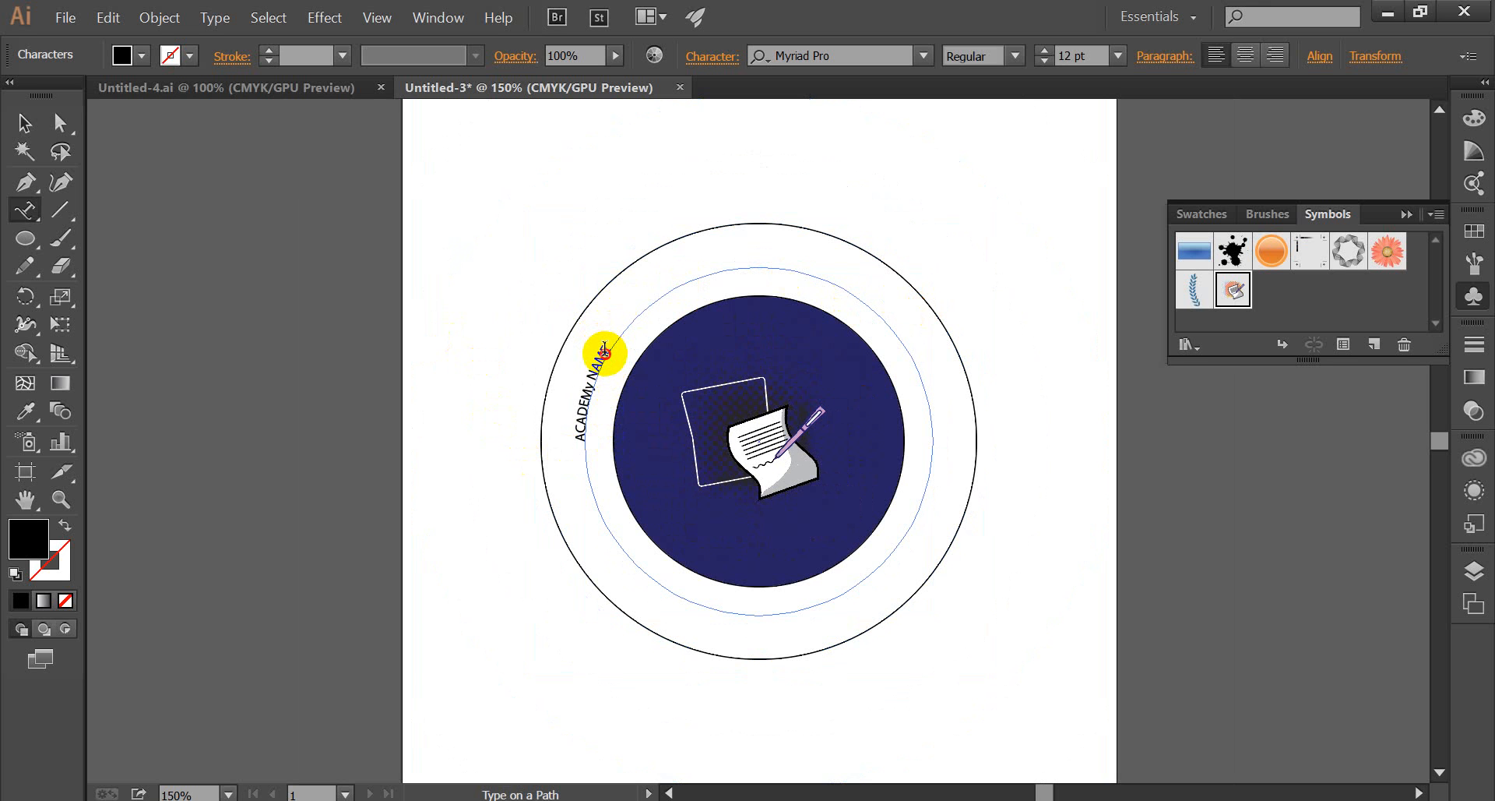
Select the whole "ACADEMy NAME" path text and set its baseline shift to 2 pt.
{"action": "left_click_drag", "start_coordinate": [604, 352], "coordinate": [574, 434]}
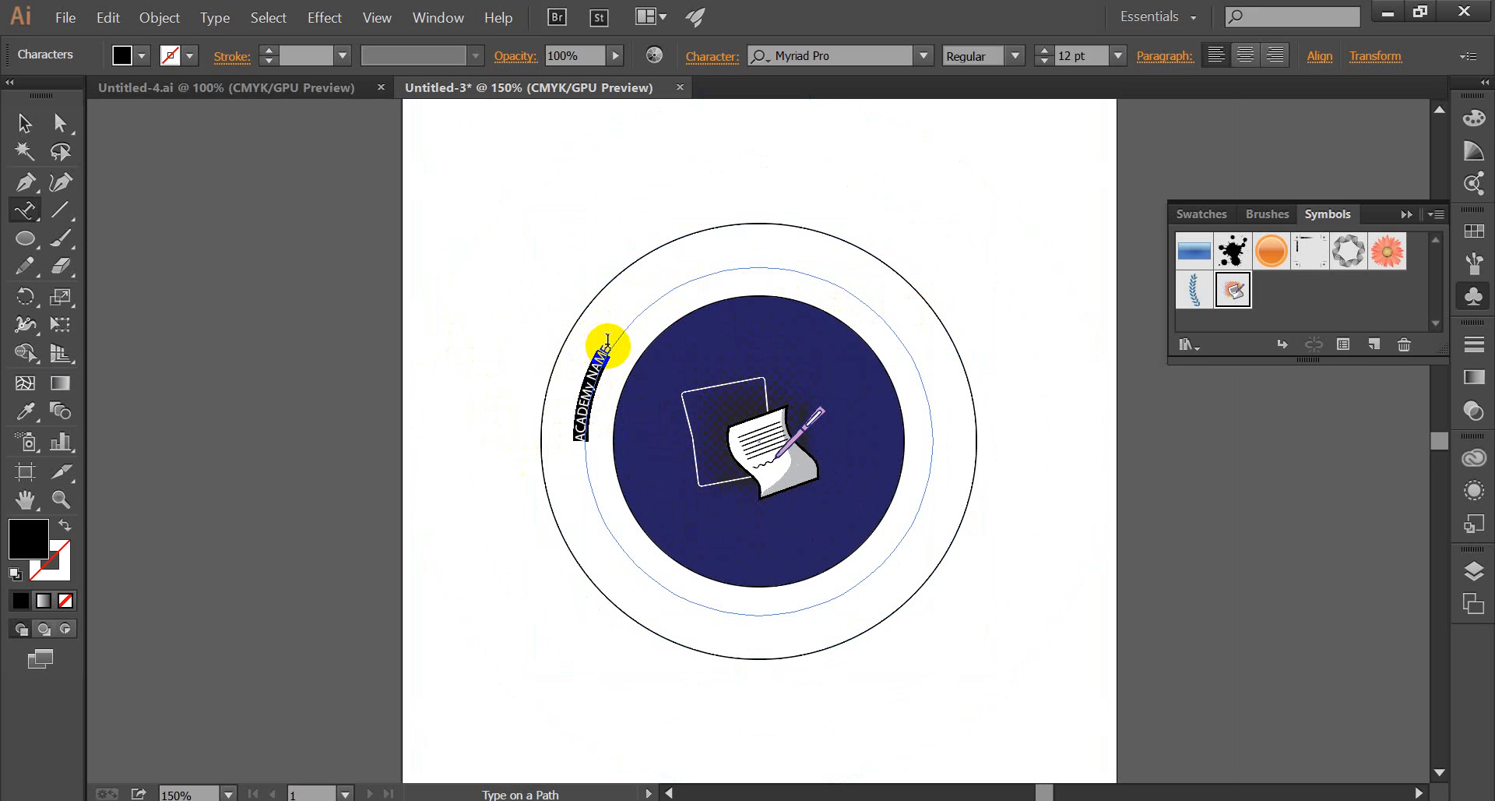
{"action": "left_click_drag", "start_coordinate": [609, 345], "coordinate": [580, 438]}
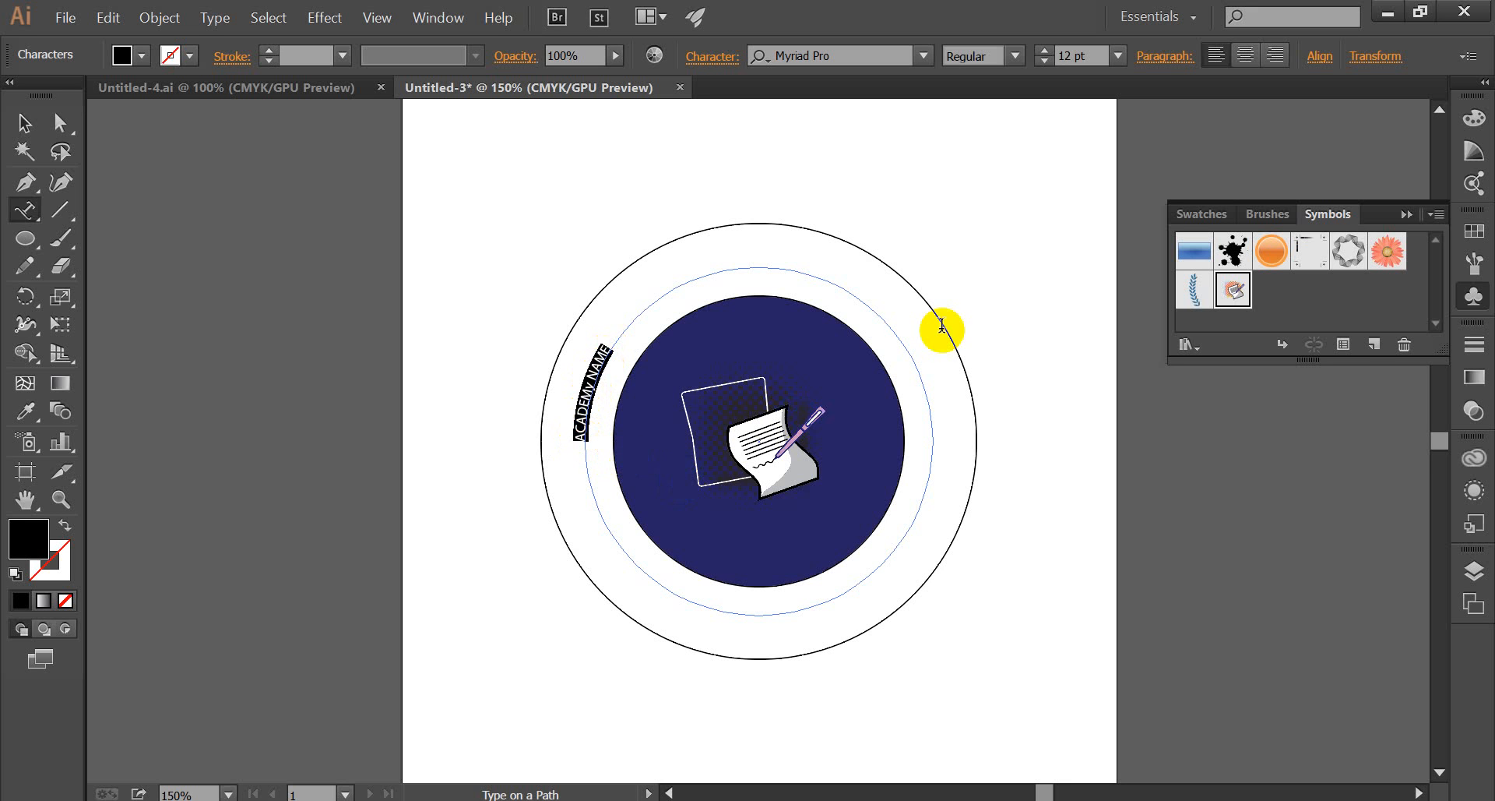
{"action": "left_click", "coordinate": [706, 59]}
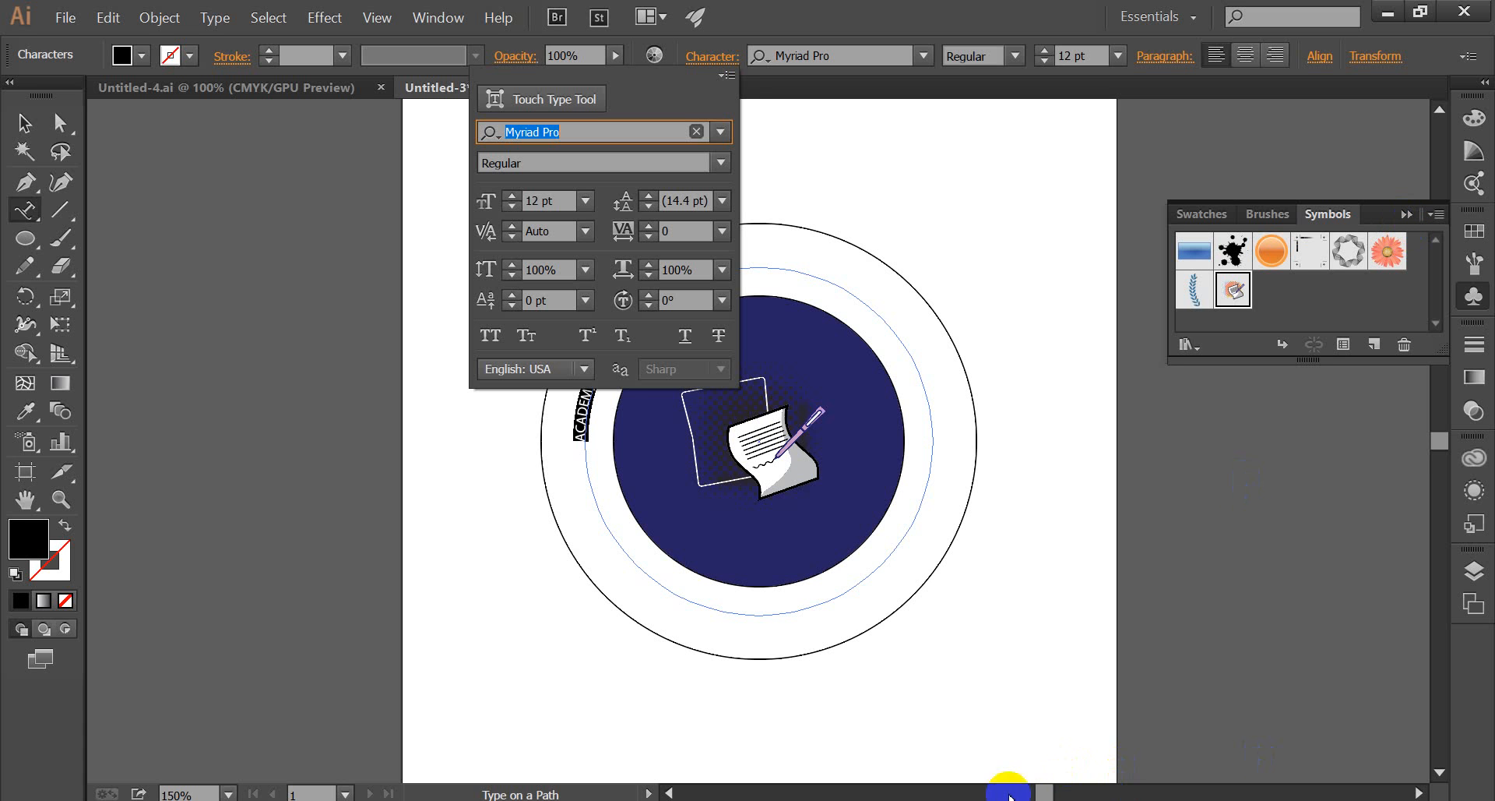
{"action": "left_click", "coordinate": [1046, 795]}
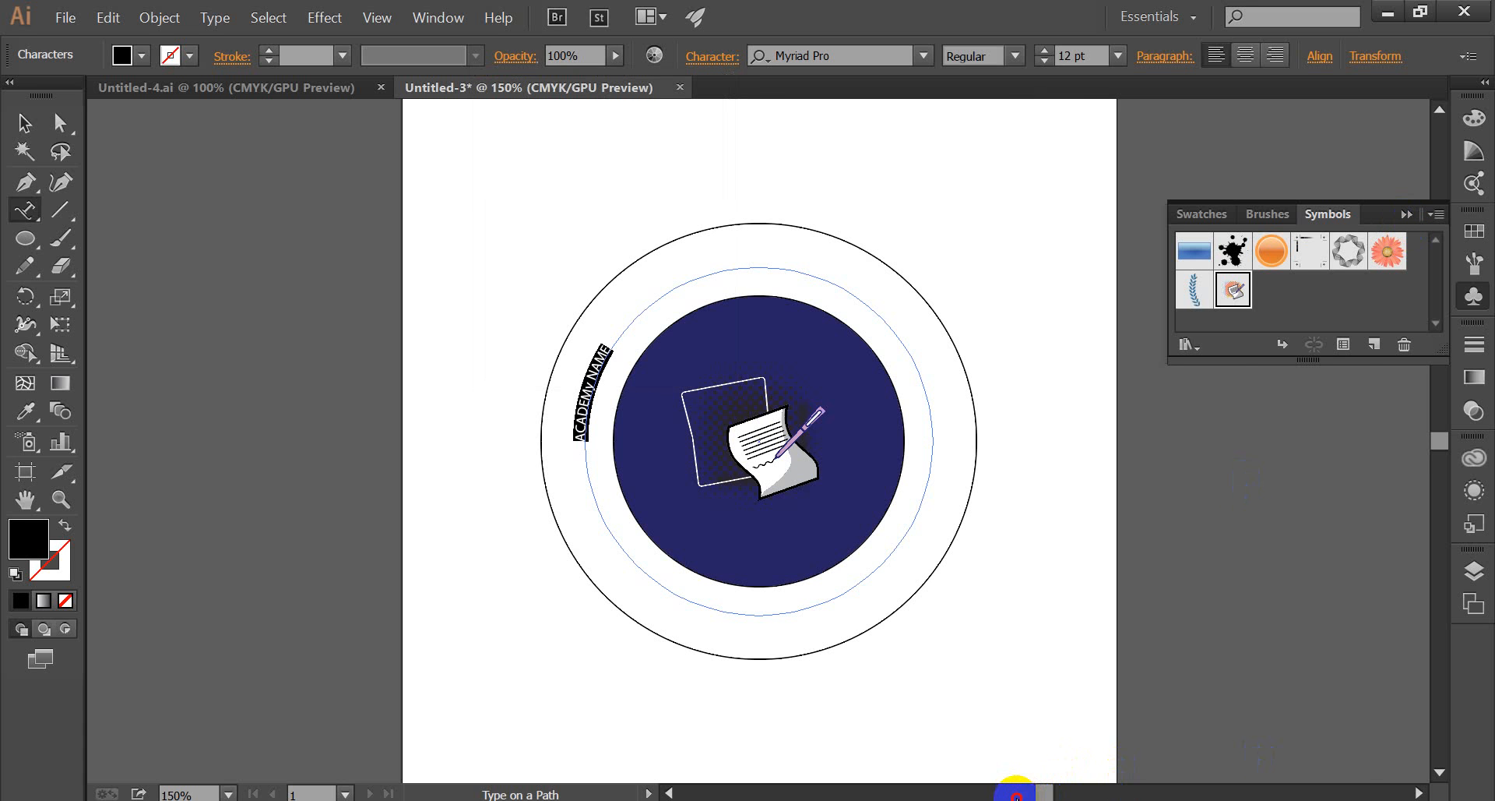
{"action": "left_click_drag", "start_coordinate": [1034, 795], "coordinate": [1028, 795]}
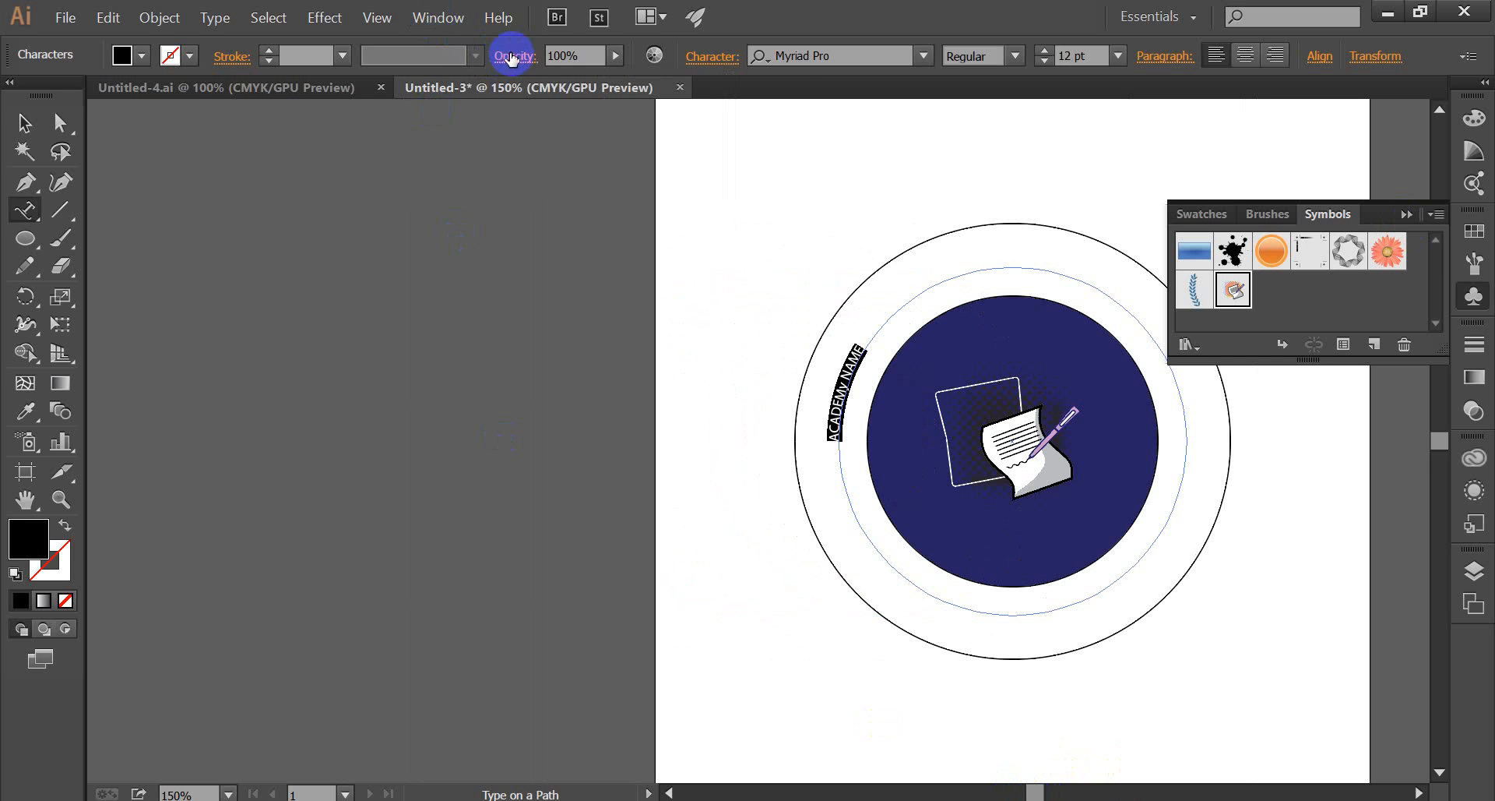
{"action": "left_click", "coordinate": [712, 58]}
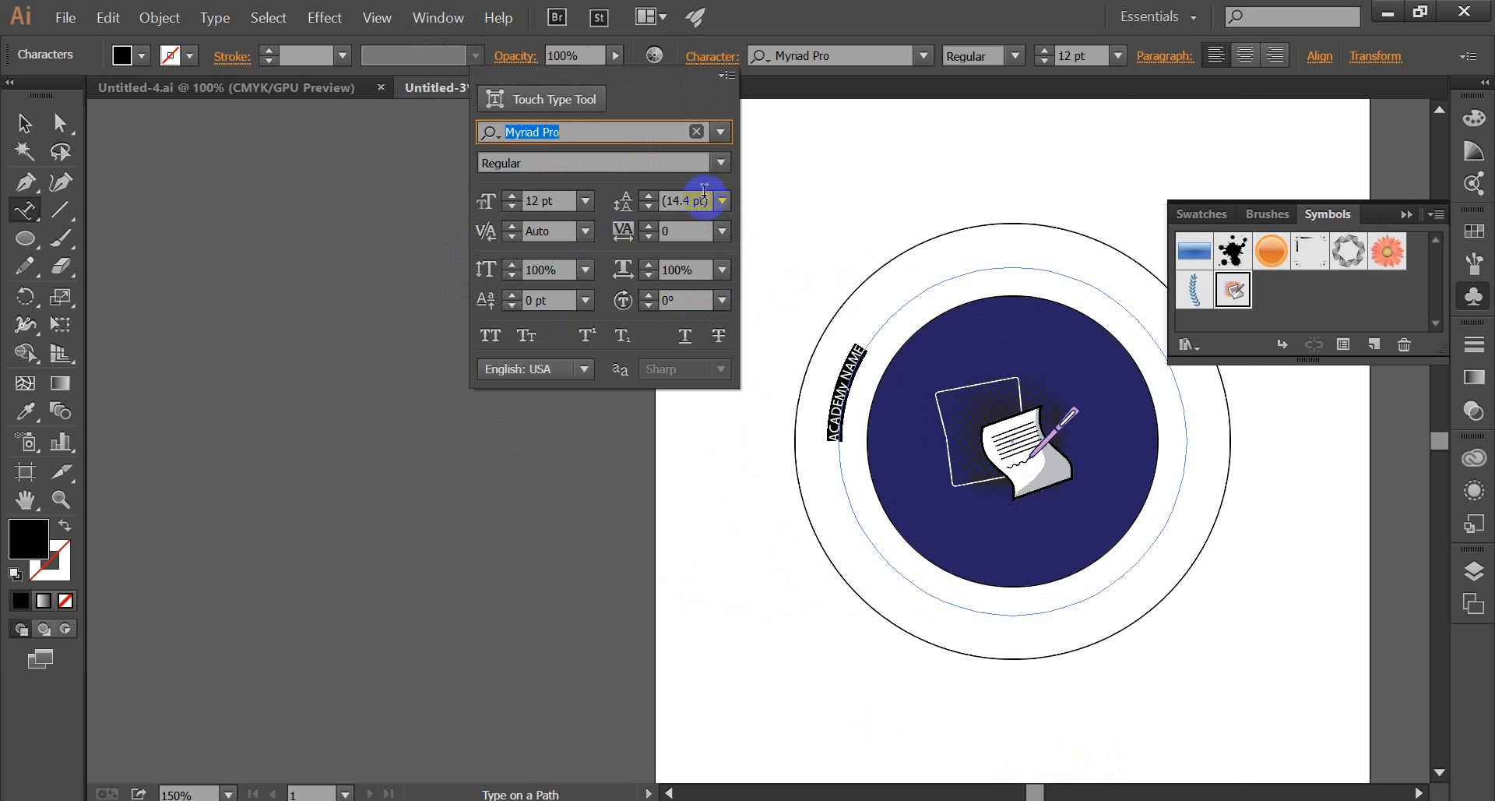
{"action": "left_click", "coordinate": [539, 197]}
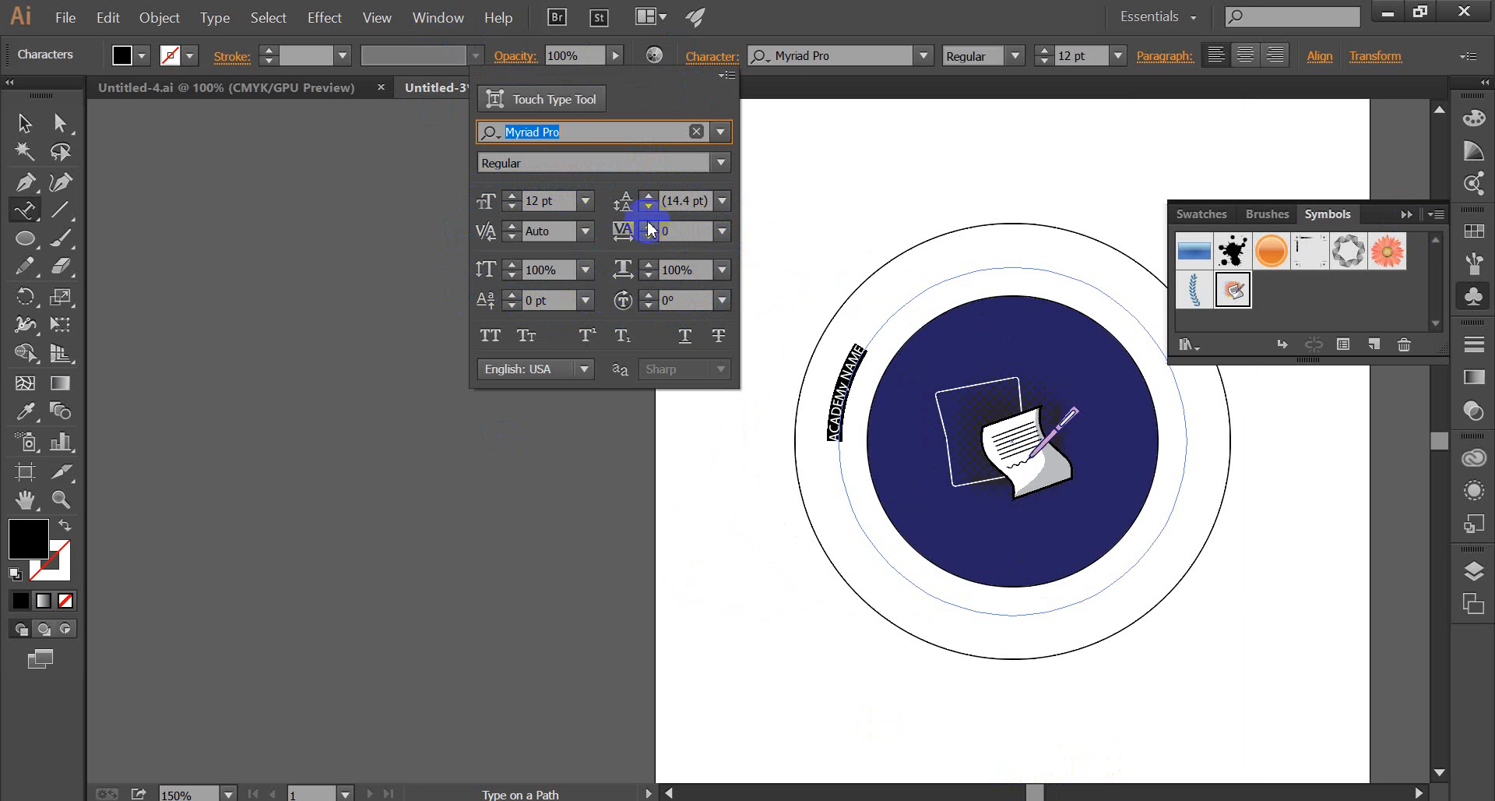
{"action": "left_click", "coordinate": [512, 295]}
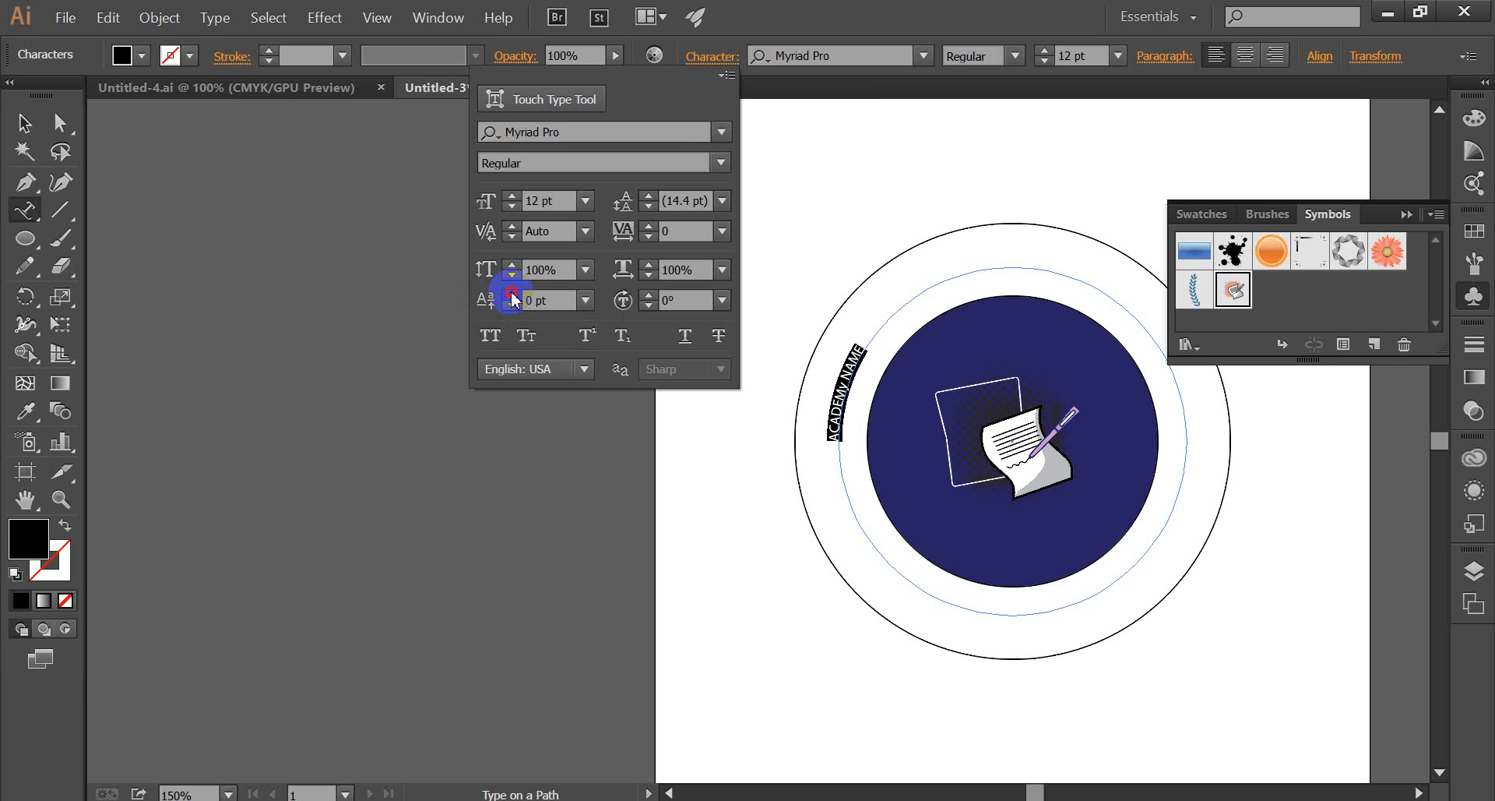
{"action": "left_click", "coordinate": [512, 295]}
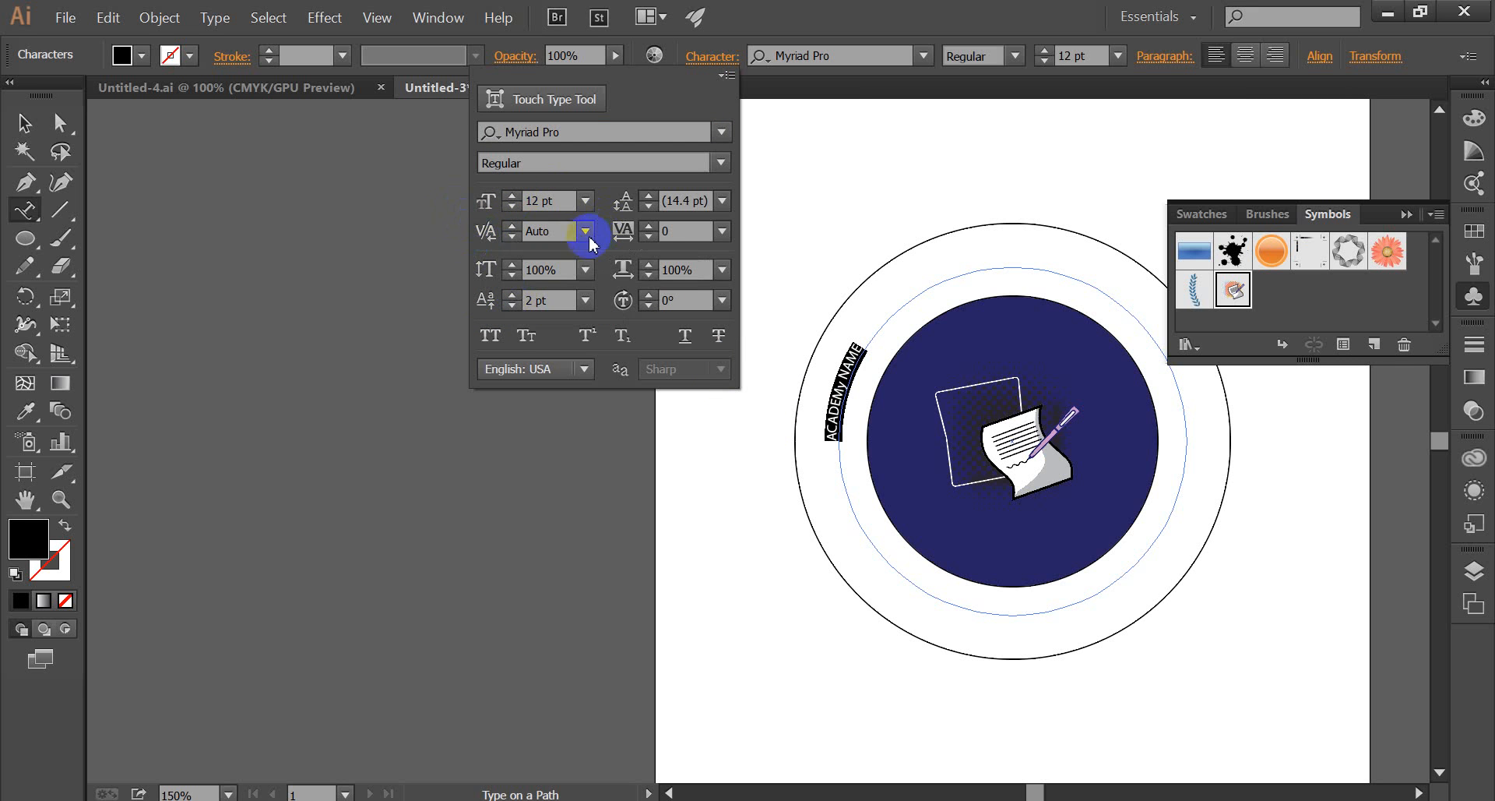
{"action": "left_click", "coordinate": [512, 295]}
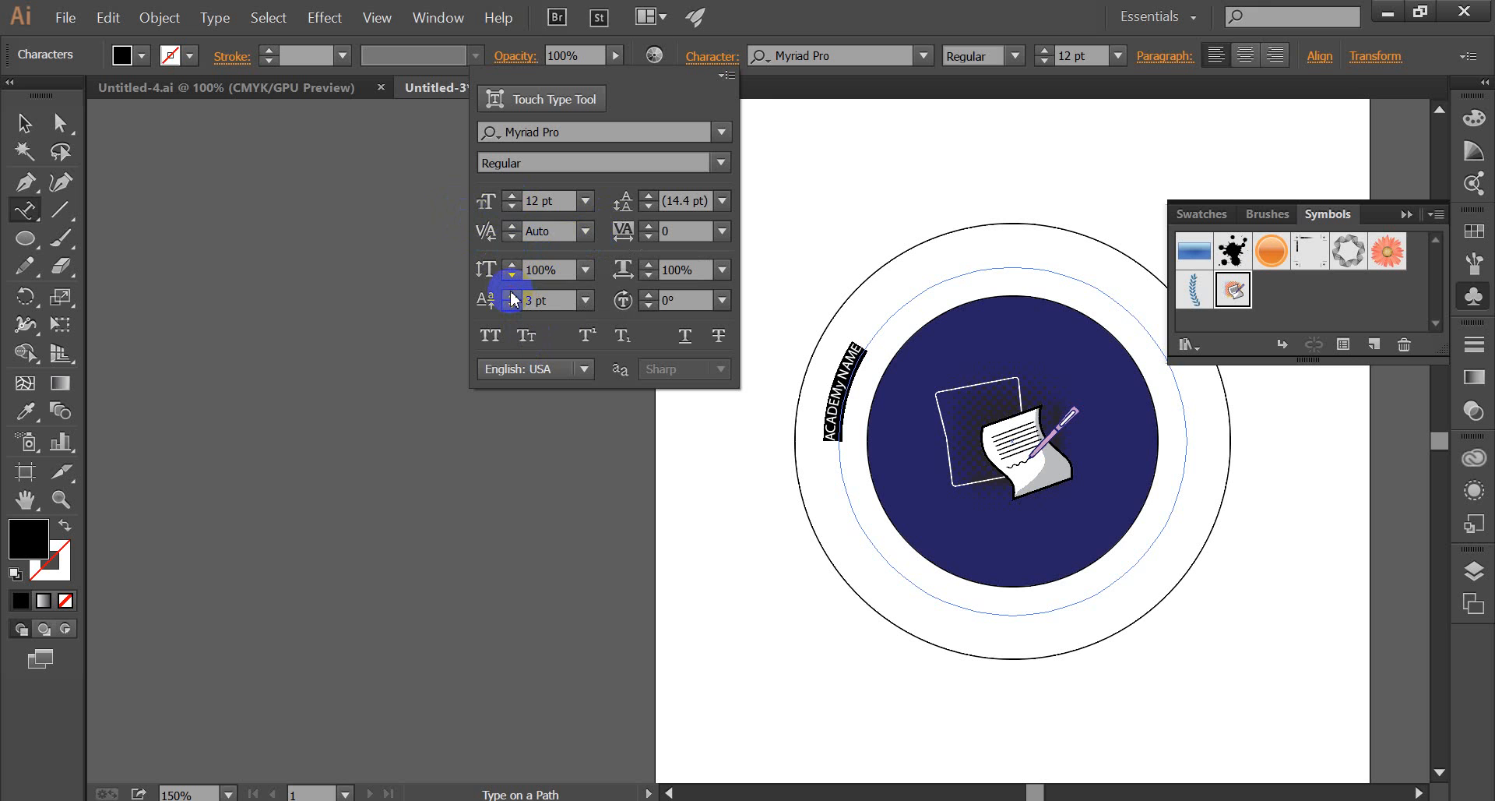
{"action": "left_click", "coordinate": [512, 295]}
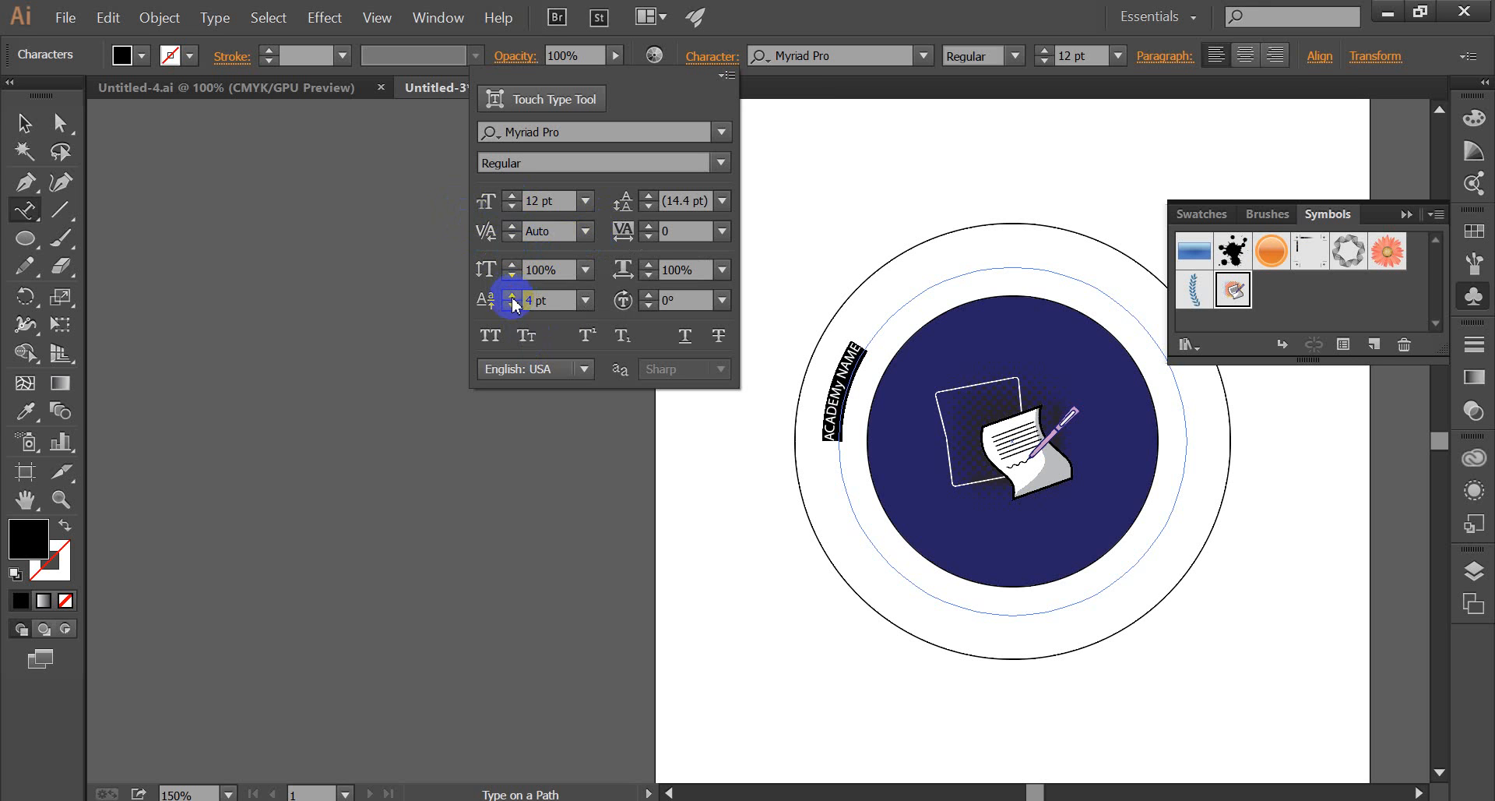
{"action": "left_click", "coordinate": [512, 306]}
{"action": "left_click", "coordinate": [512, 306]}
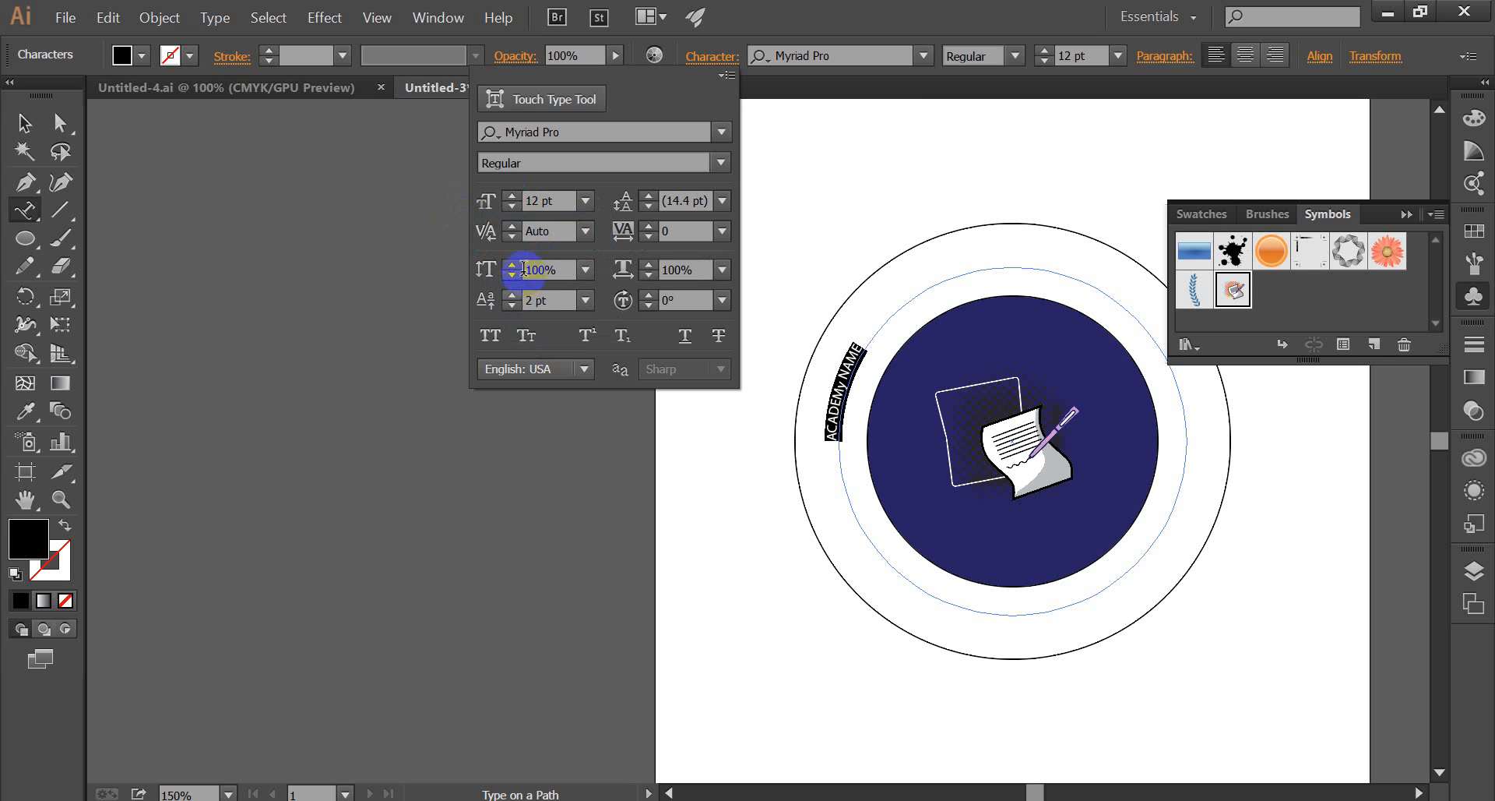
Enlarge the selected path text to a font size of 38 pt.
{"action": "left_click", "coordinate": [508, 197]}
{"action": "left_click", "coordinate": [508, 196]}
{"action": "left_click", "coordinate": [508, 196]}
{"action": "left_click", "coordinate": [508, 197]}
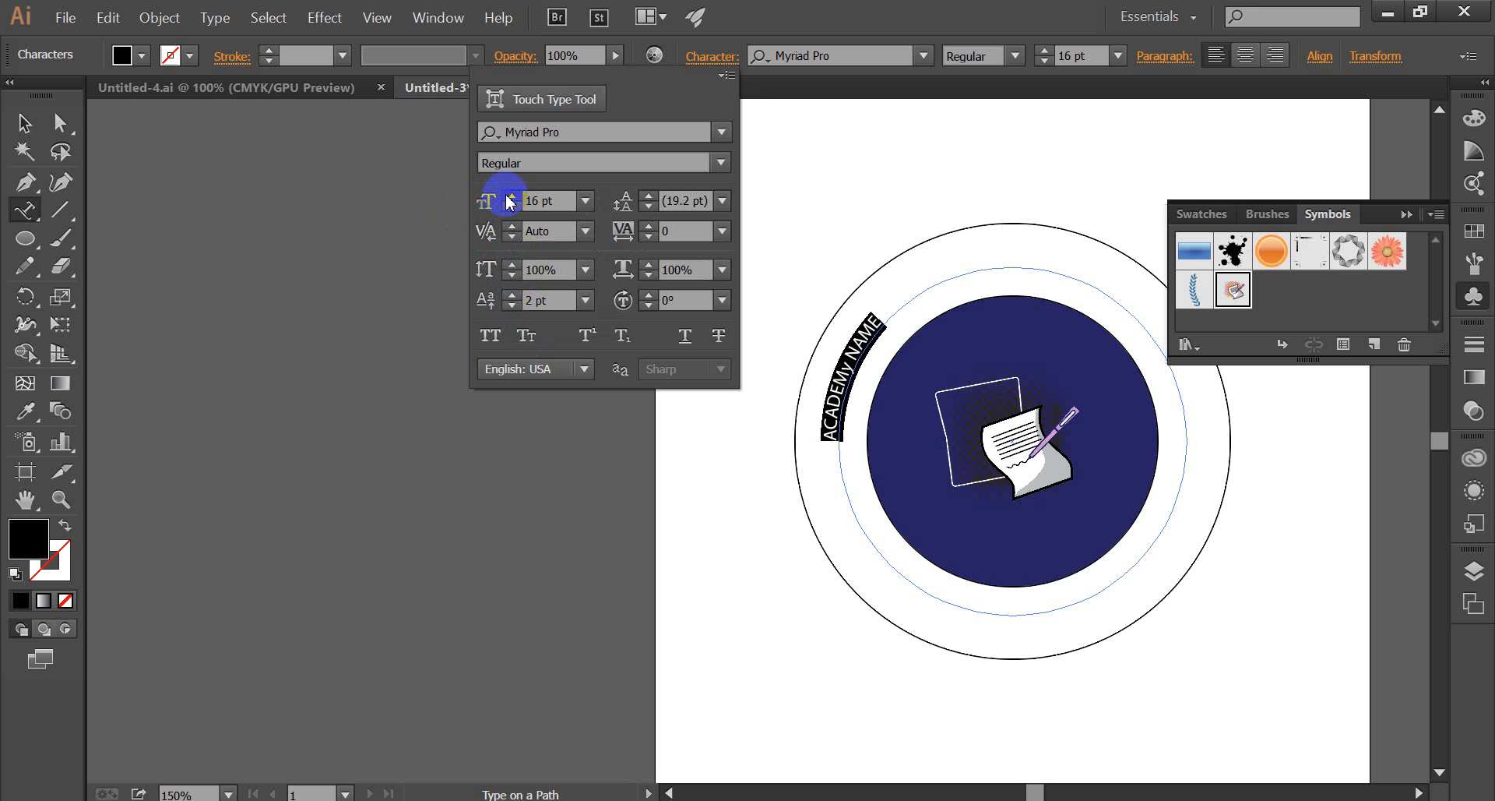
{"action": "left_click", "coordinate": [508, 197]}
{"action": "left_click", "coordinate": [507, 196]}
{"action": "left_click", "coordinate": [508, 196]}
{"action": "left_click", "coordinate": [508, 196]}
{"action": "left_click", "coordinate": [508, 196]}
{"action": "left_click", "coordinate": [508, 197]}
{"action": "left_click", "coordinate": [508, 197]}
{"action": "left_click", "coordinate": [508, 196]}
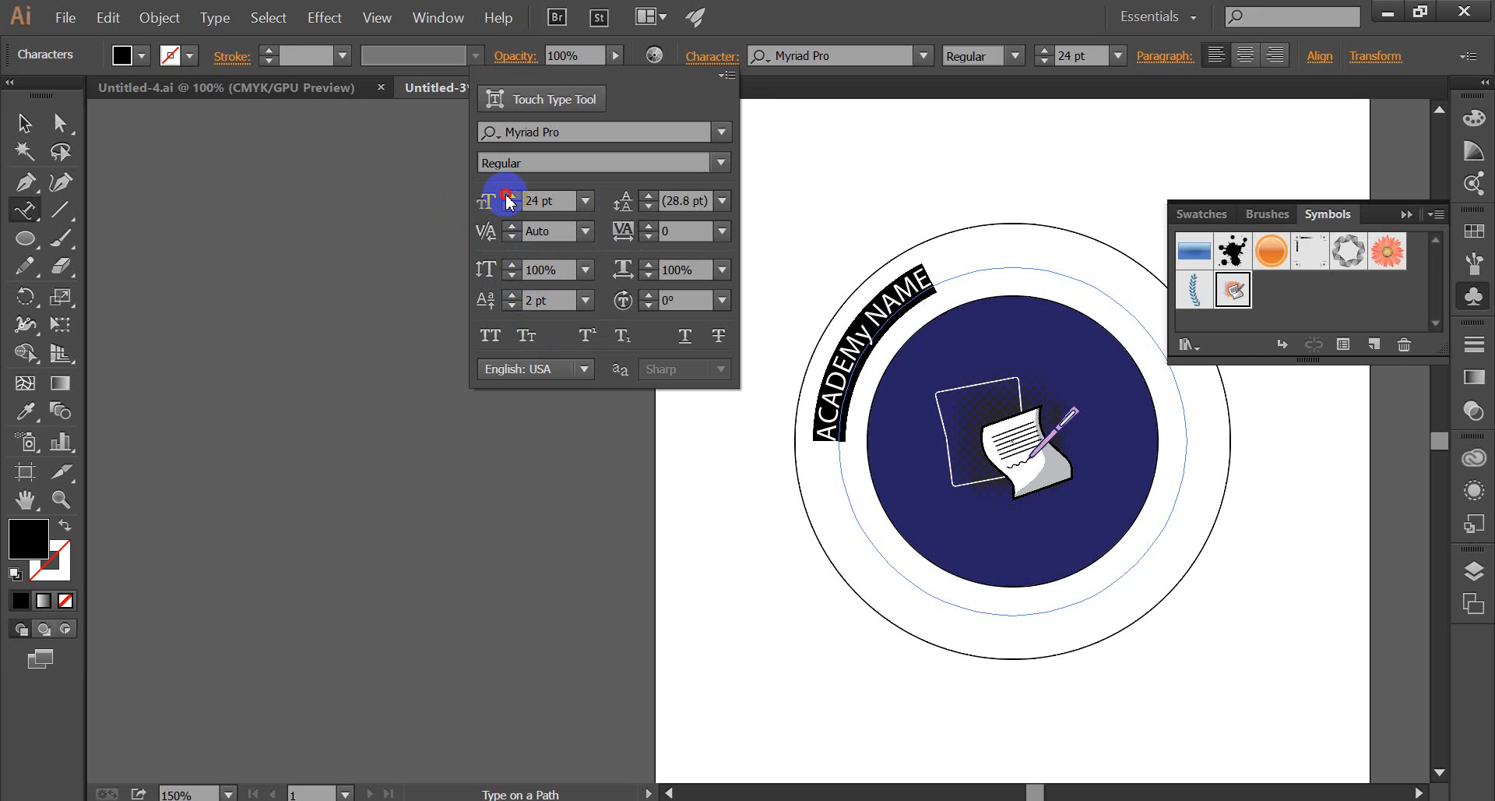
{"action": "left_click", "coordinate": [508, 196]}
{"action": "left_click", "coordinate": [508, 196]}
{"action": "left_click", "coordinate": [508, 196]}
{"action": "left_click", "coordinate": [507, 196]}
{"action": "left_click", "coordinate": [508, 196]}
{"action": "left_click", "coordinate": [508, 196]}
{"action": "left_click", "coordinate": [507, 196]}
{"action": "left_click", "coordinate": [507, 196]}
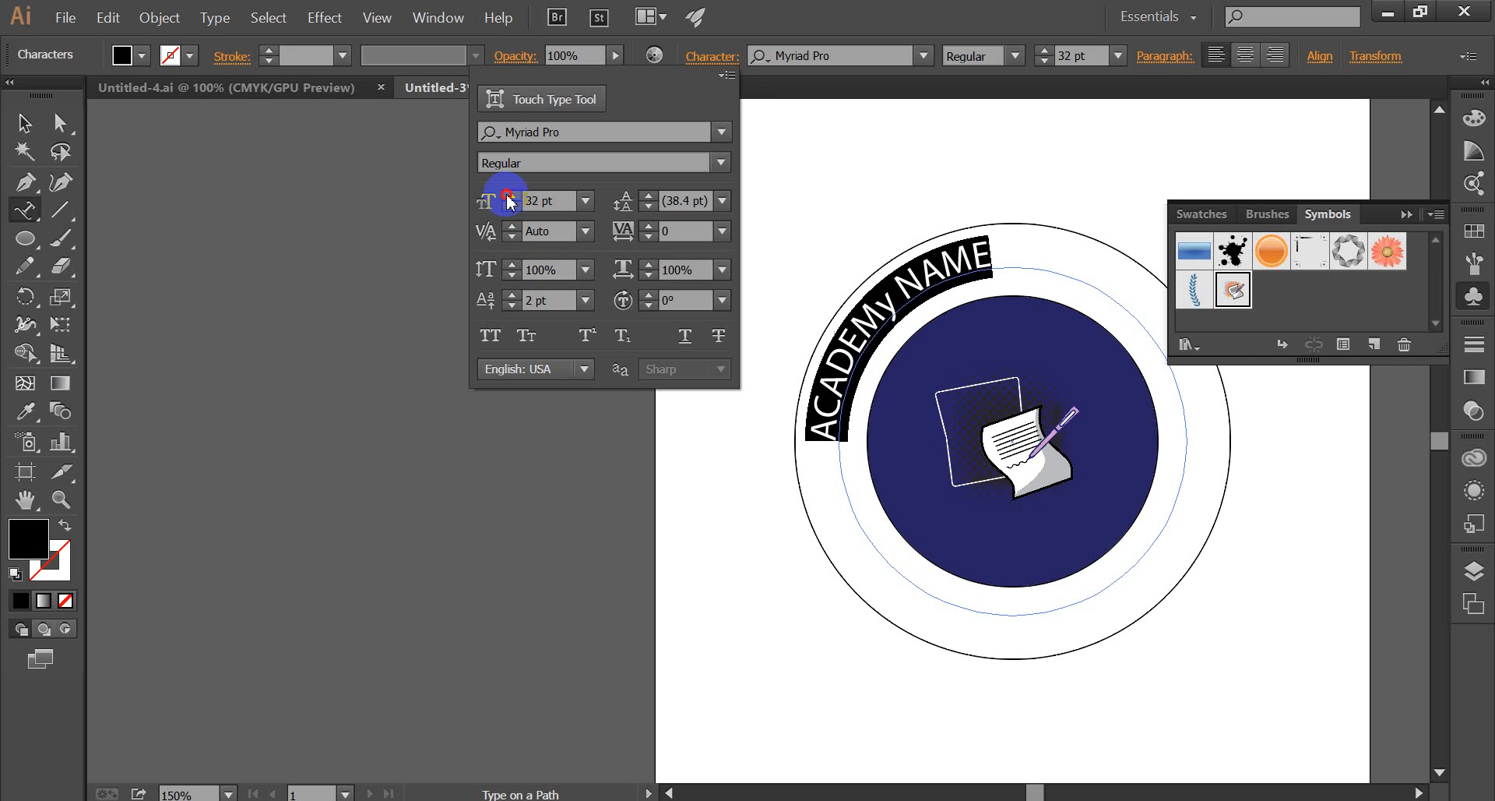
{"action": "left_click", "coordinate": [507, 196]}
{"action": "left_click", "coordinate": [509, 197]}
{"action": "left_click", "coordinate": [508, 197]}
{"action": "left_click", "coordinate": [508, 197]}
{"action": "left_click", "coordinate": [508, 197]}
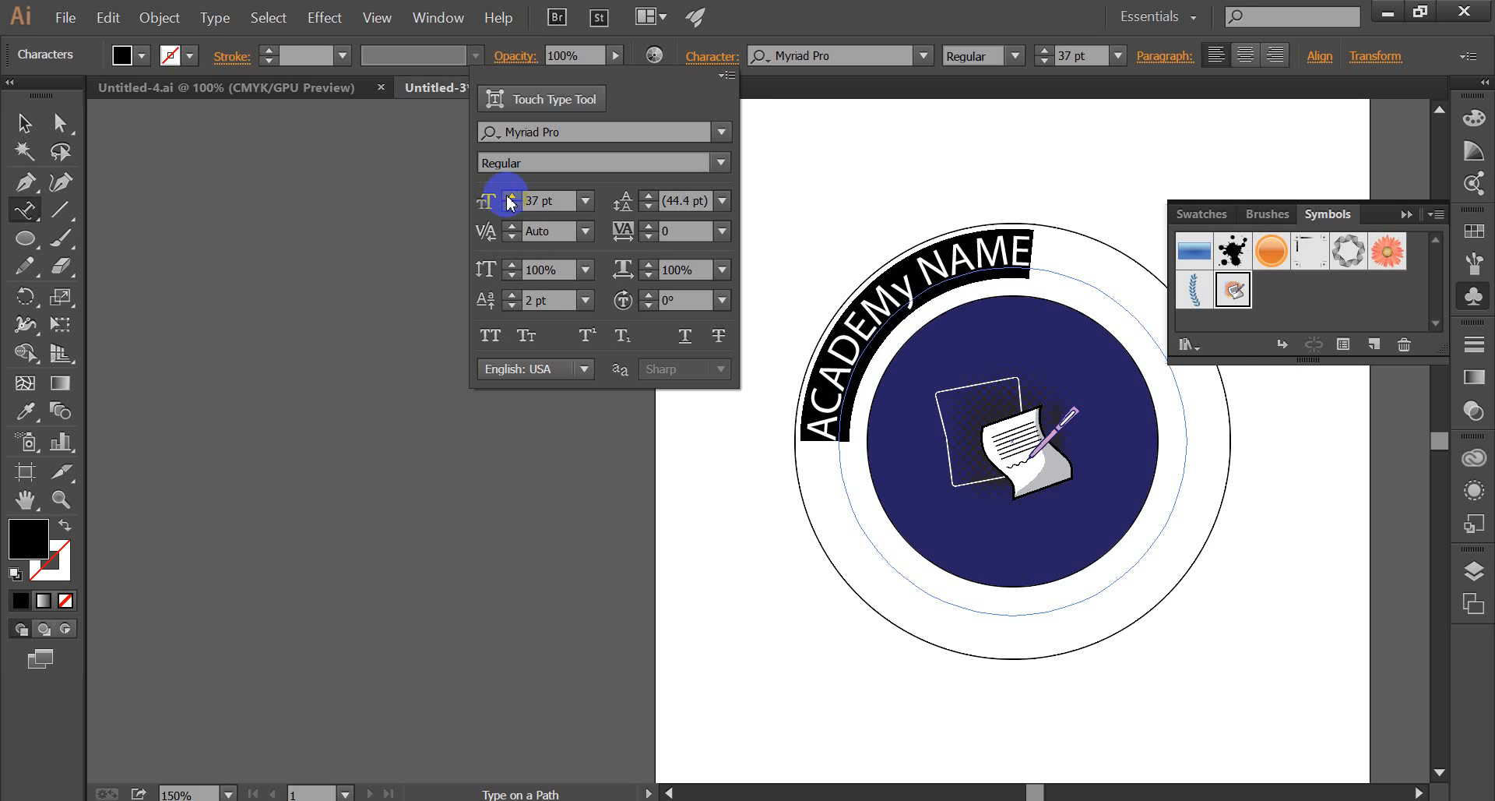
{"action": "left_click", "coordinate": [509, 197]}
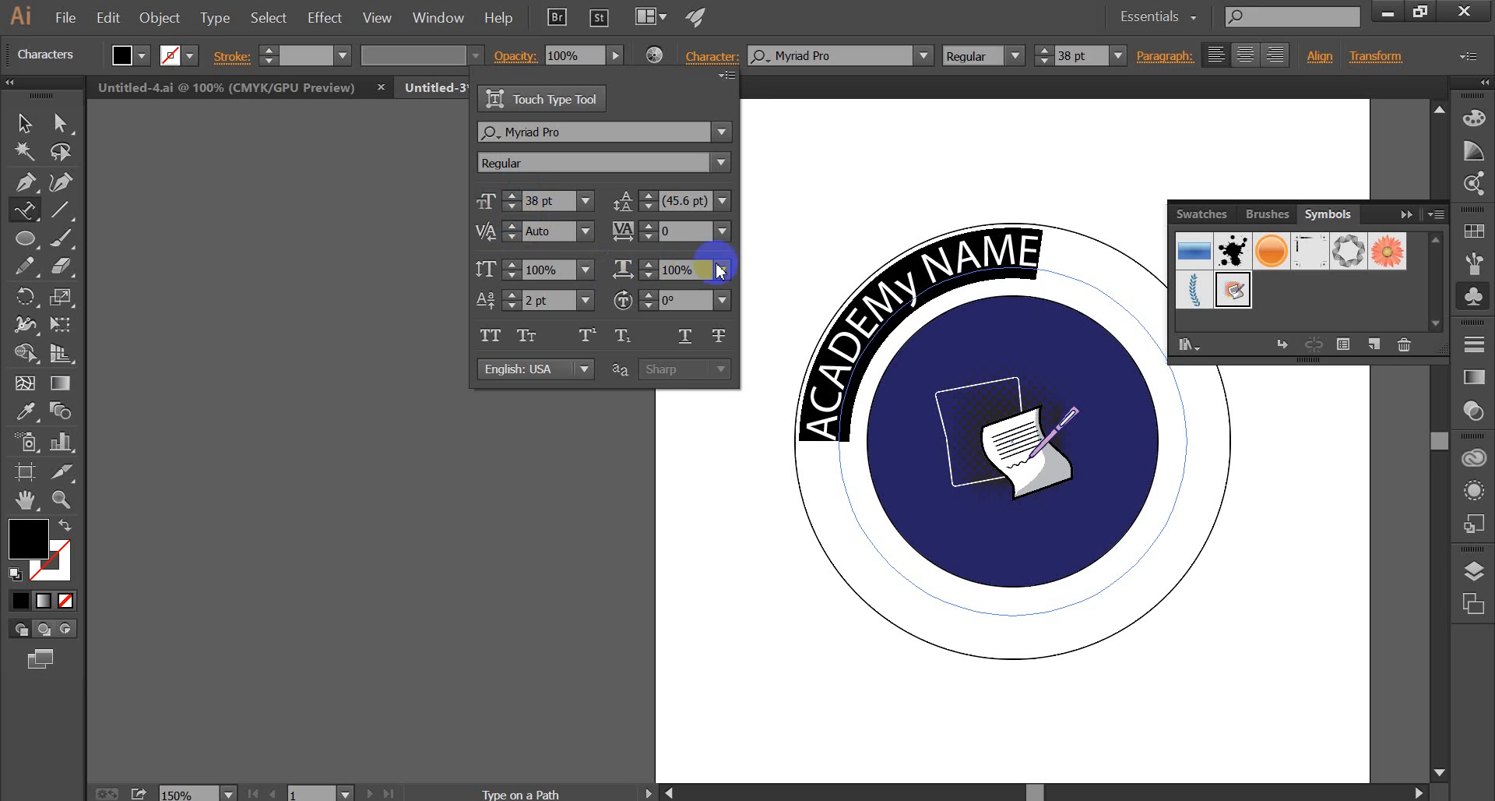
Replace the lowercase "y" in the path text with a capital "Y" so it reads "ACADEMY NAME".
{"action": "left_click", "coordinate": [915, 282]}
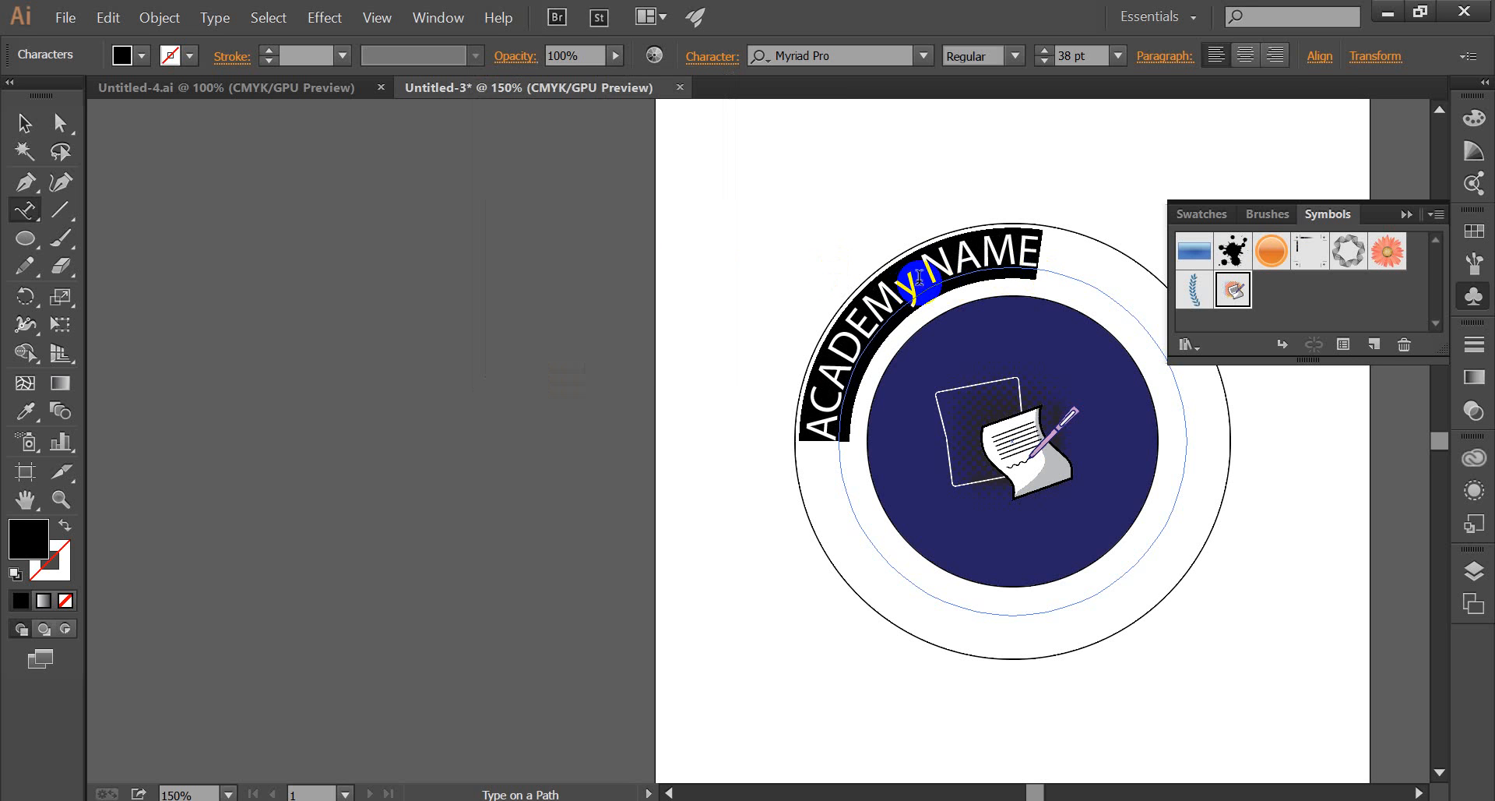
{"action": "left_click", "coordinate": [922, 288]}
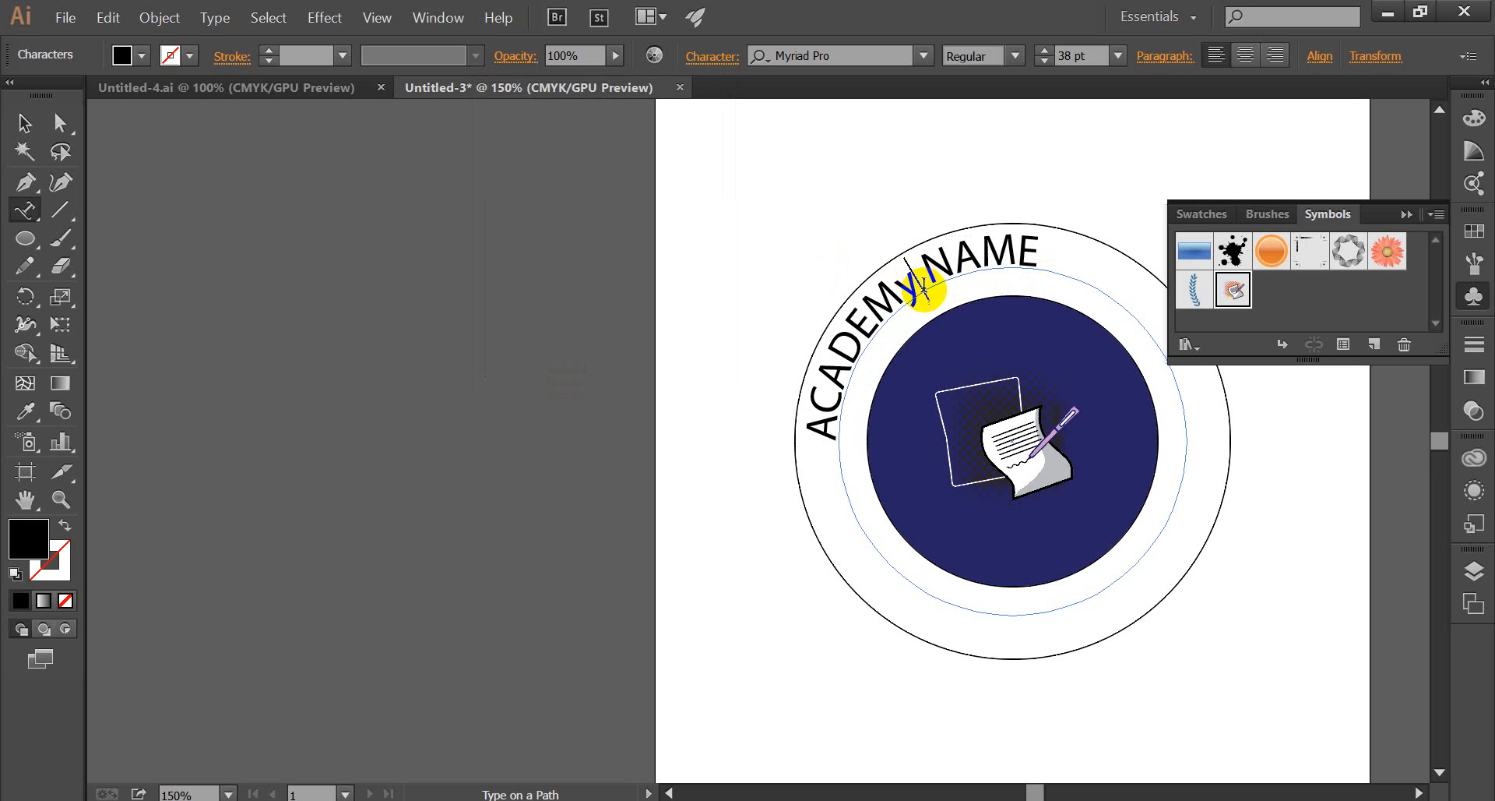
{"action": "key", "text": "BackSpace"}
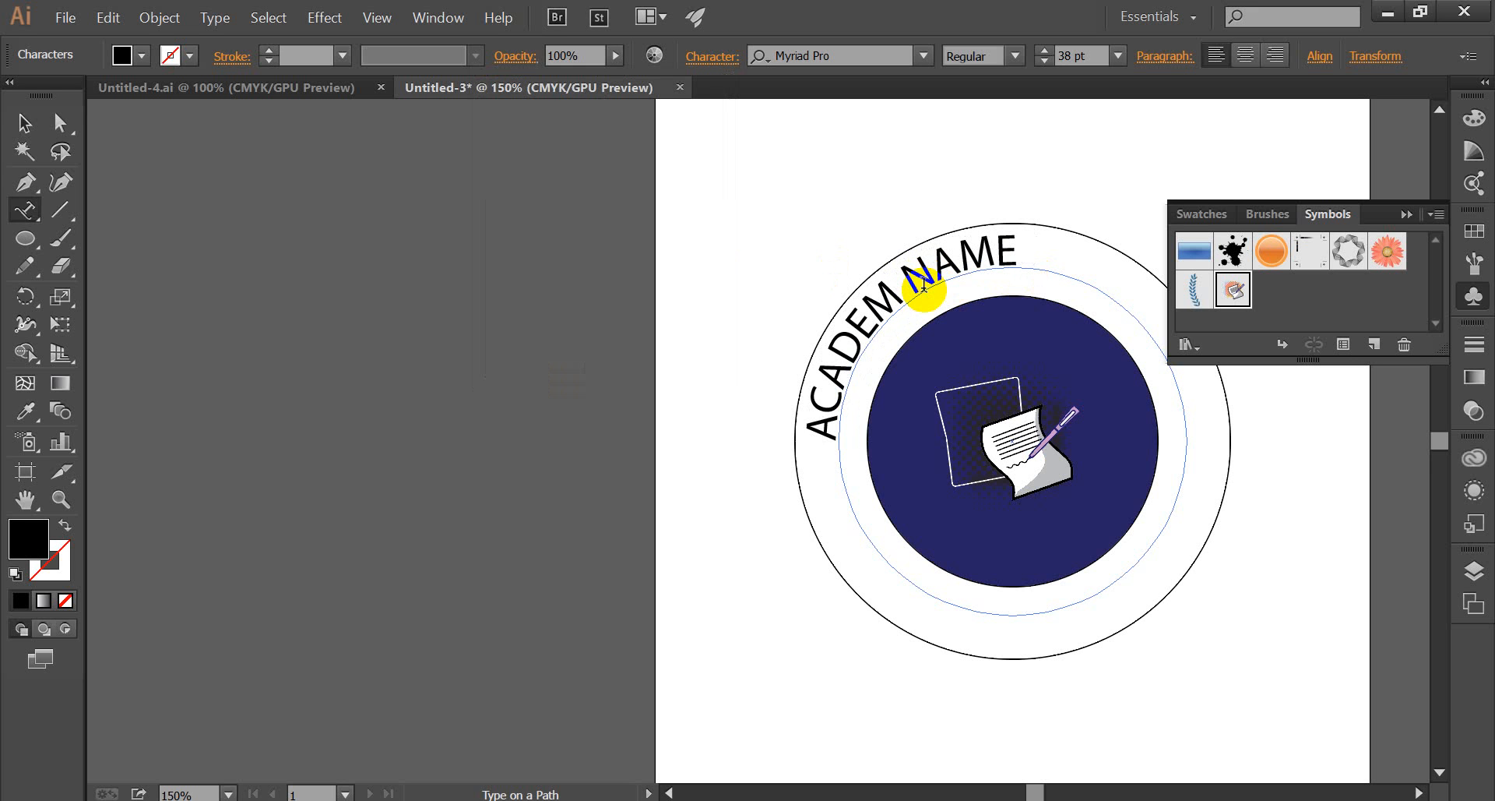
{"action": "type", "text": "Y"}
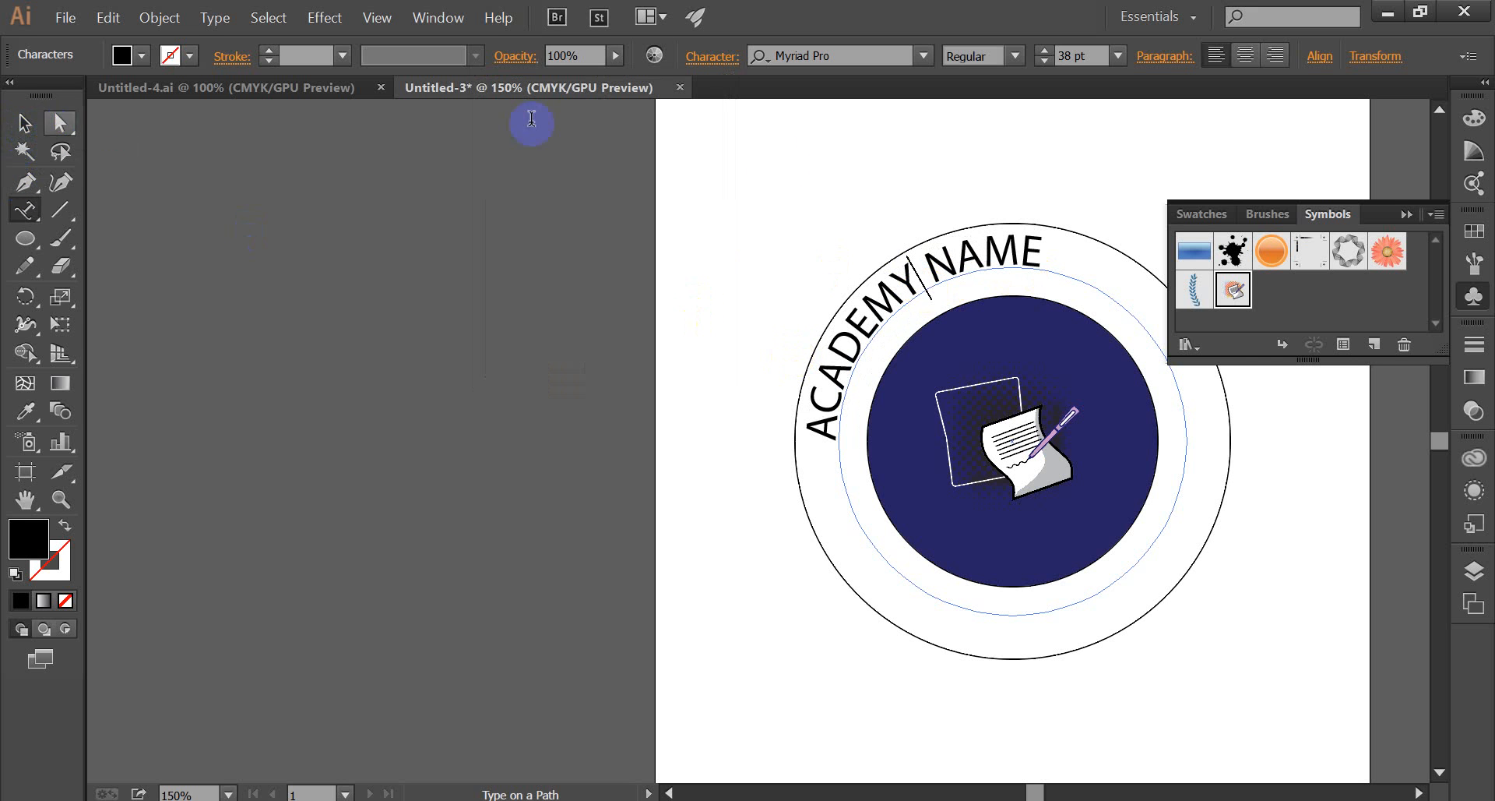
Set the whole "ACADEMY NAME" text to the Bold font style and finish text editing.
{"action": "left_click_drag", "start_coordinate": [1074, 253], "coordinate": [795, 427]}
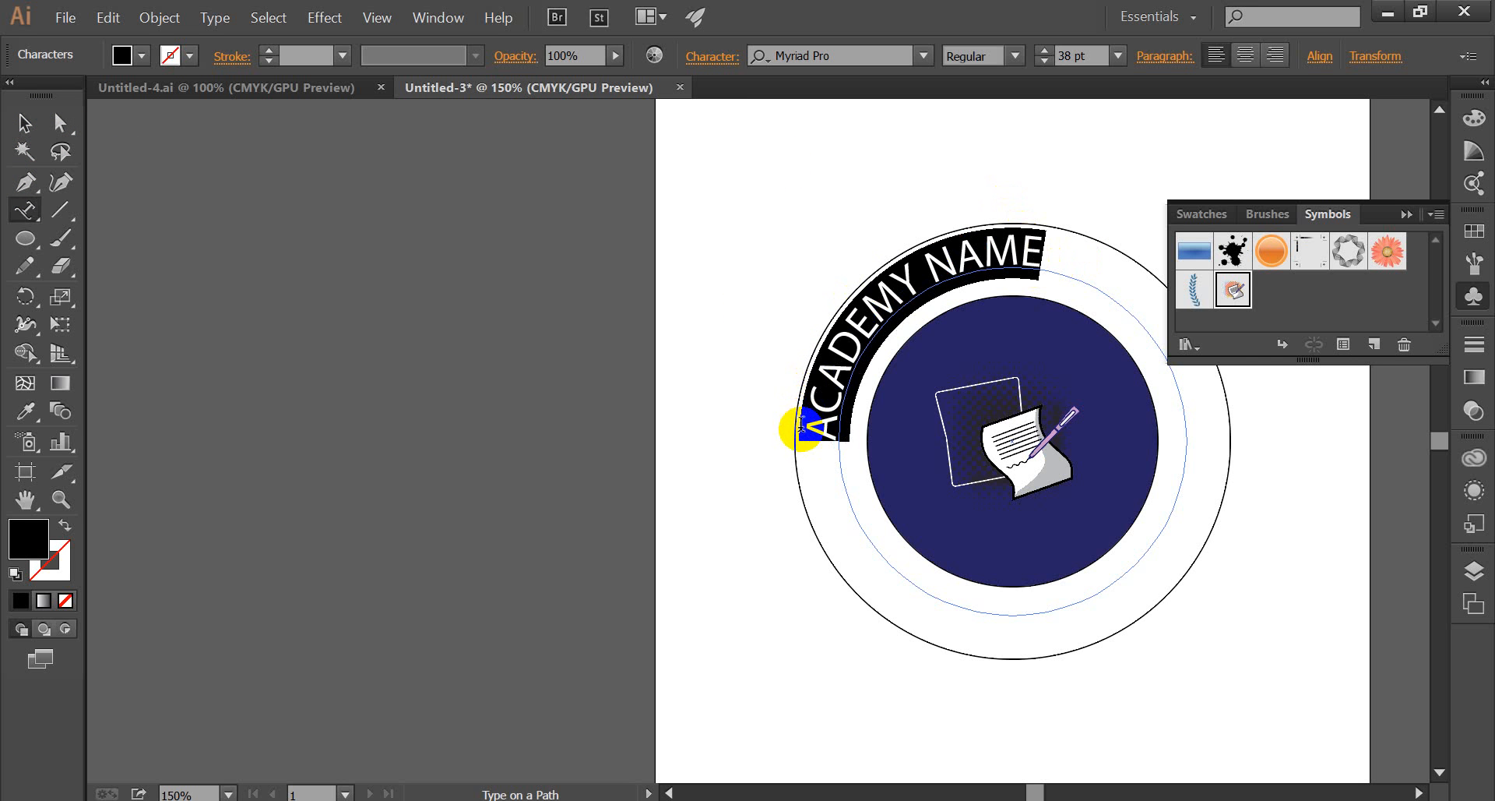
{"action": "left_click", "coordinate": [1016, 56]}
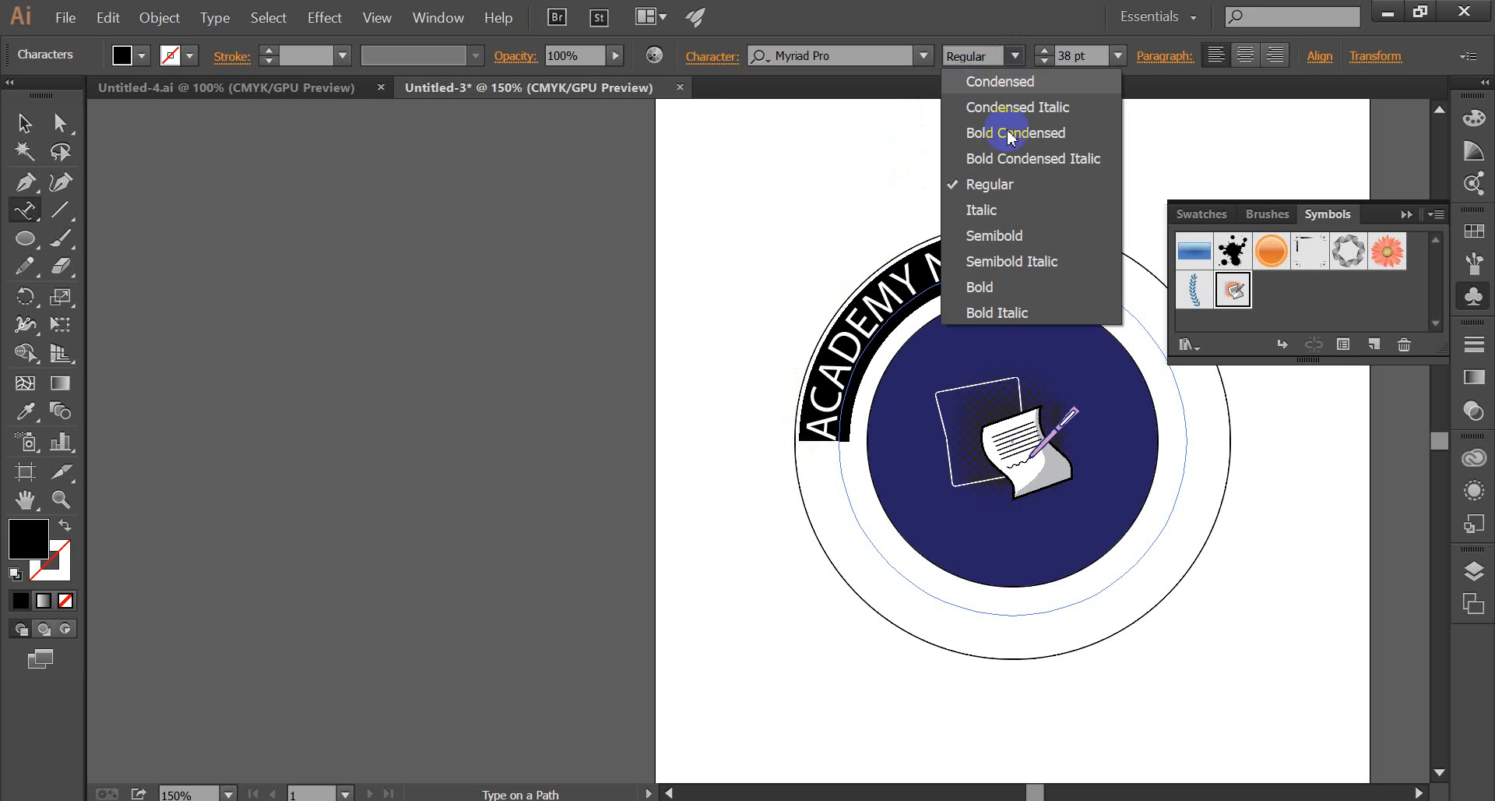
{"action": "left_click", "coordinate": [996, 286]}
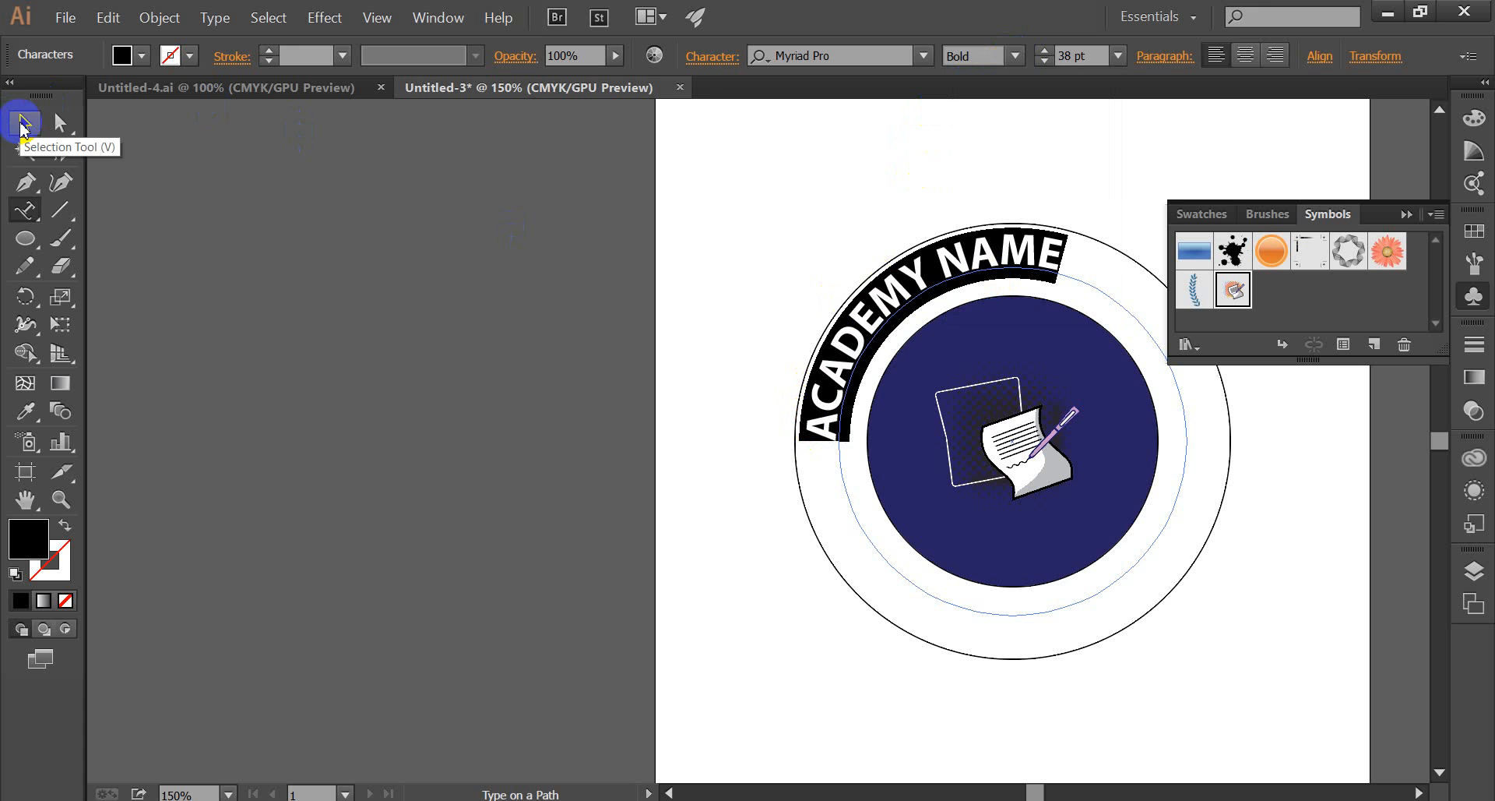
{"action": "left_click", "coordinate": [23, 124]}
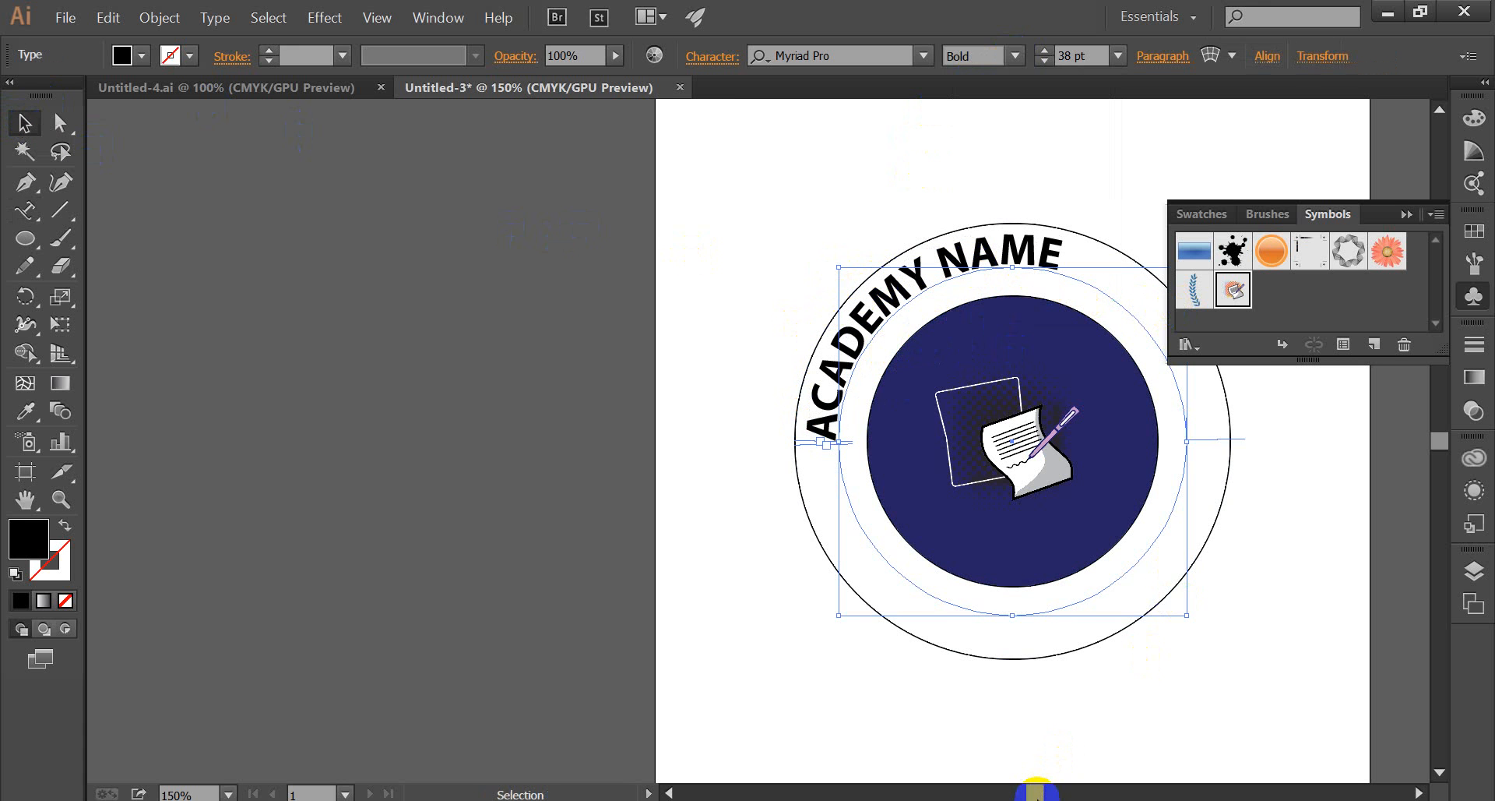
Rotate the text path about 37° clockwise so that "ACADEMY NAME" is centred over the top of the circle.
{"action": "left_click_drag", "start_coordinate": [1038, 792], "coordinate": [1044, 791]}
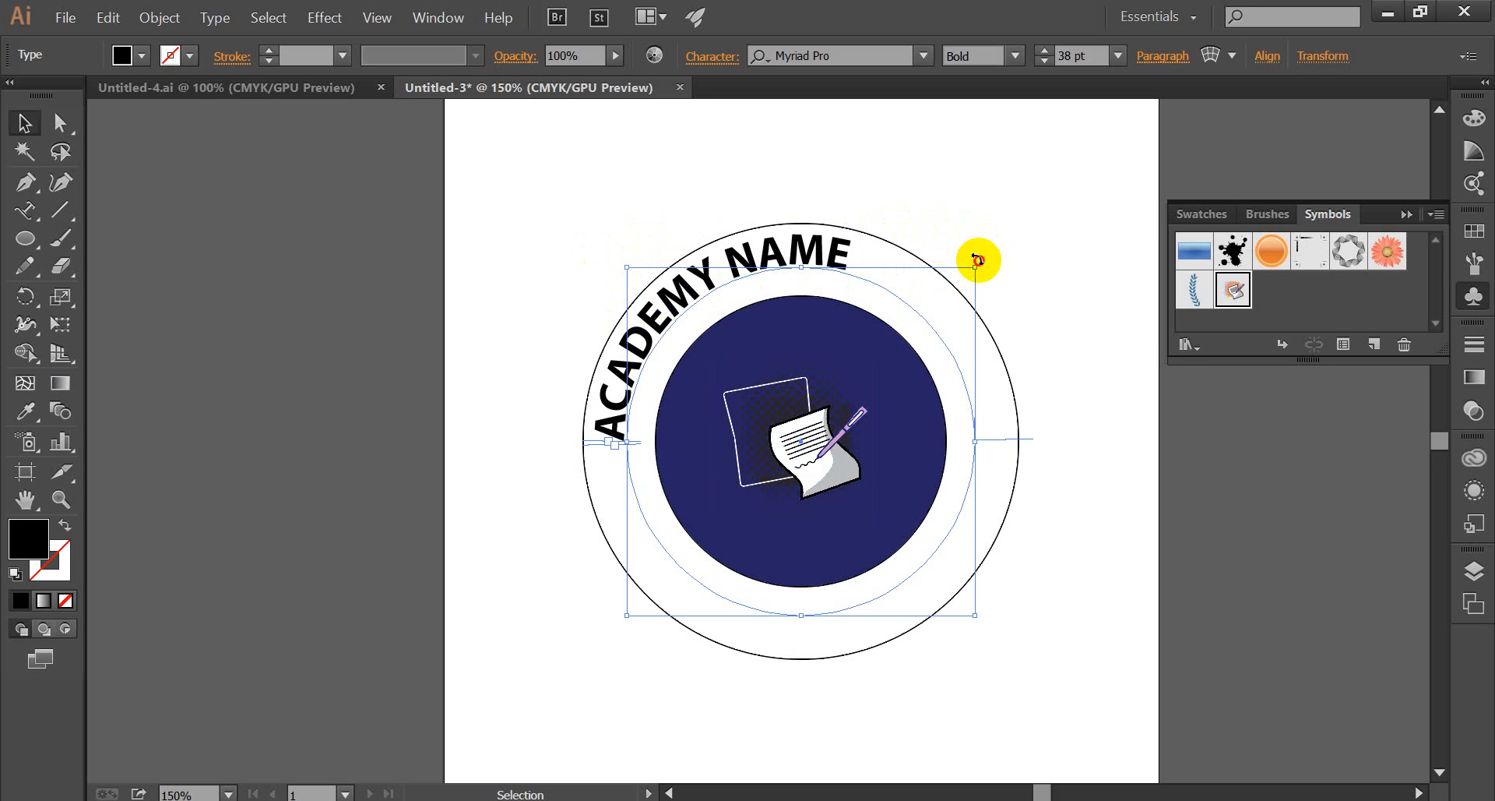
{"action": "left_click_drag", "start_coordinate": [977, 259], "coordinate": [1050, 403]}
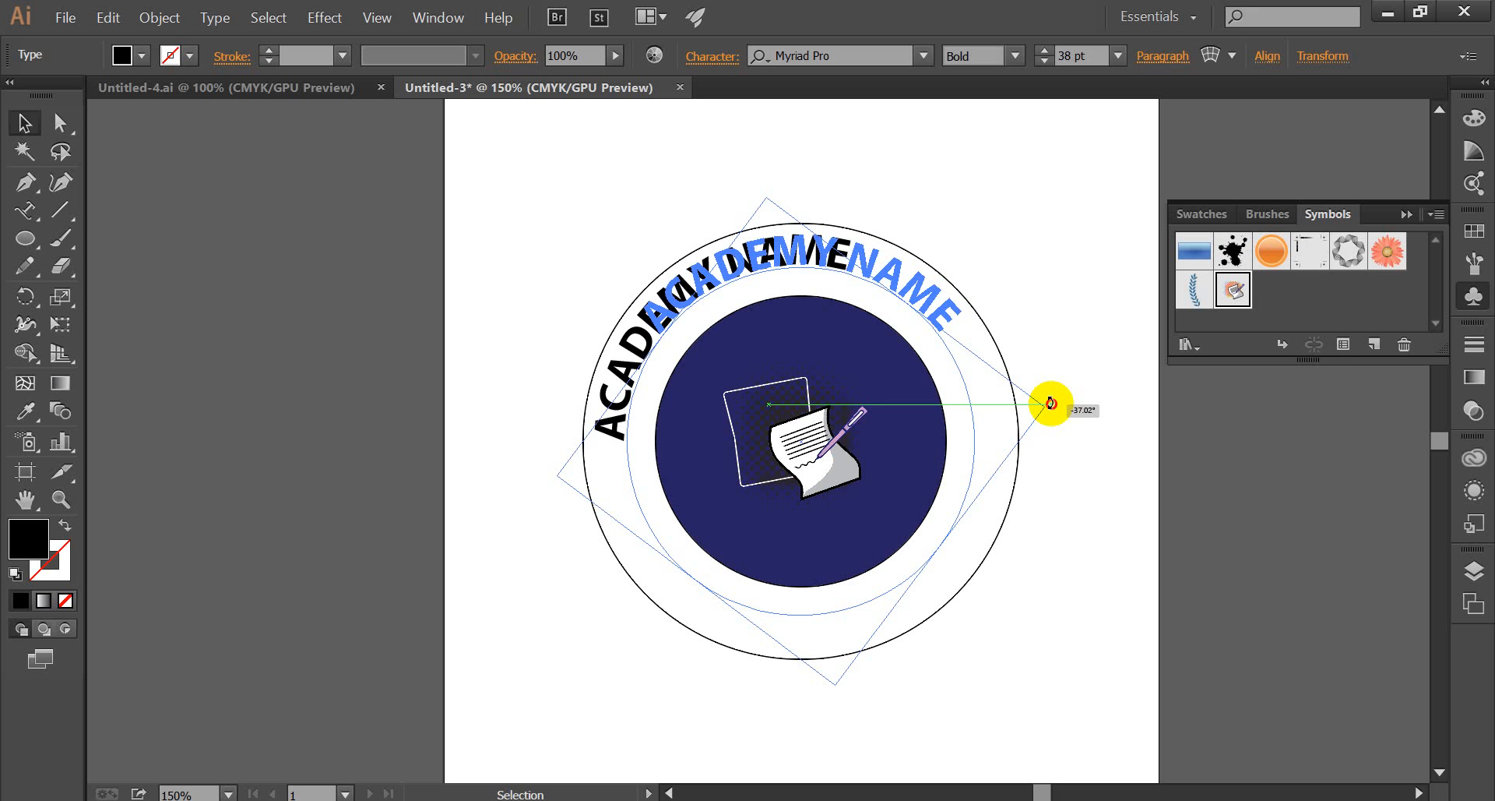
{"action": "left_click_drag", "start_coordinate": [1051, 403], "coordinate": [1050, 403]}
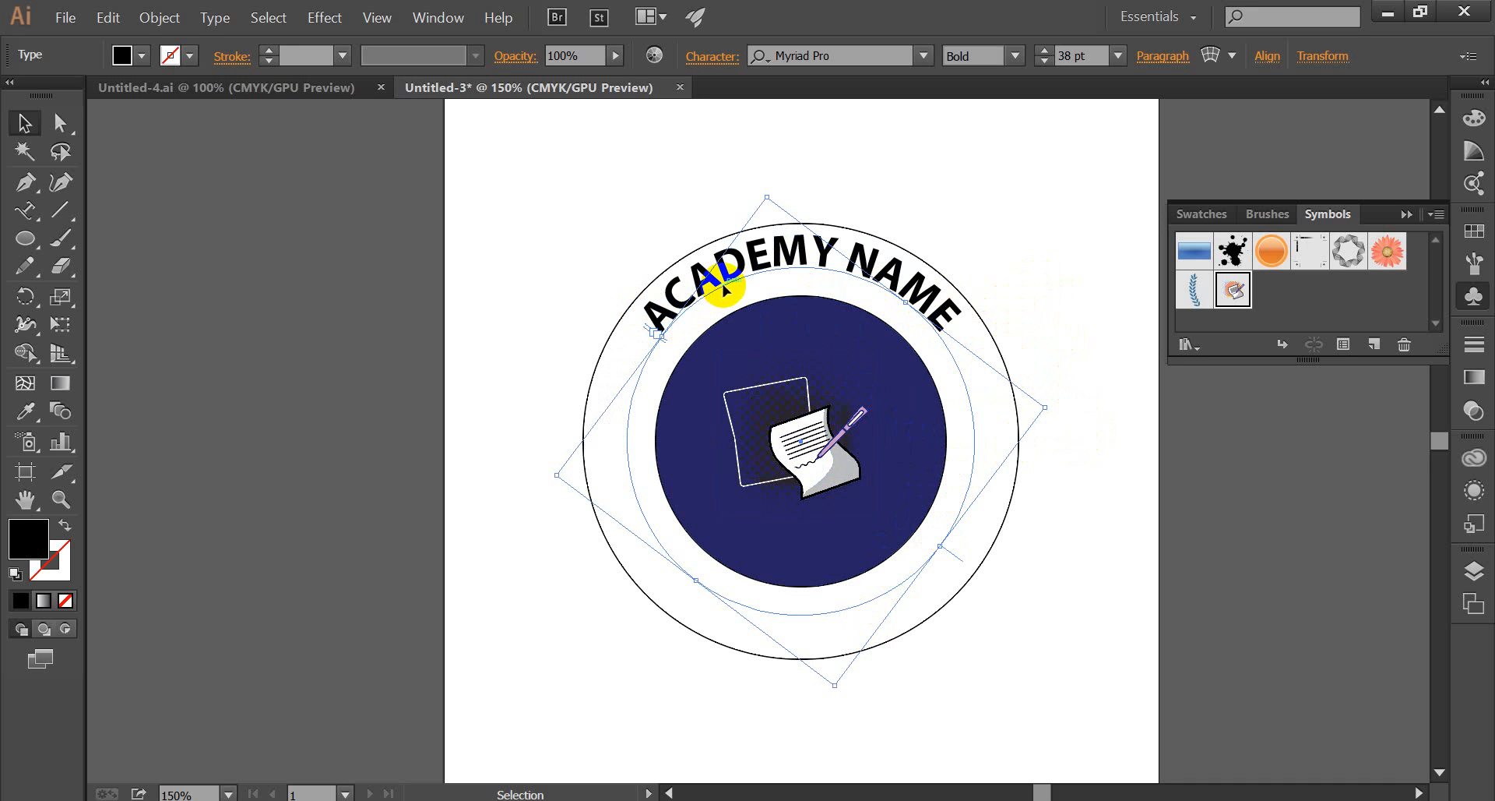
Duplicate the text path in place, rotate the copy about half a turn to the bottom of the ring, and deselect it.
{"action": "key", "text": "a"}
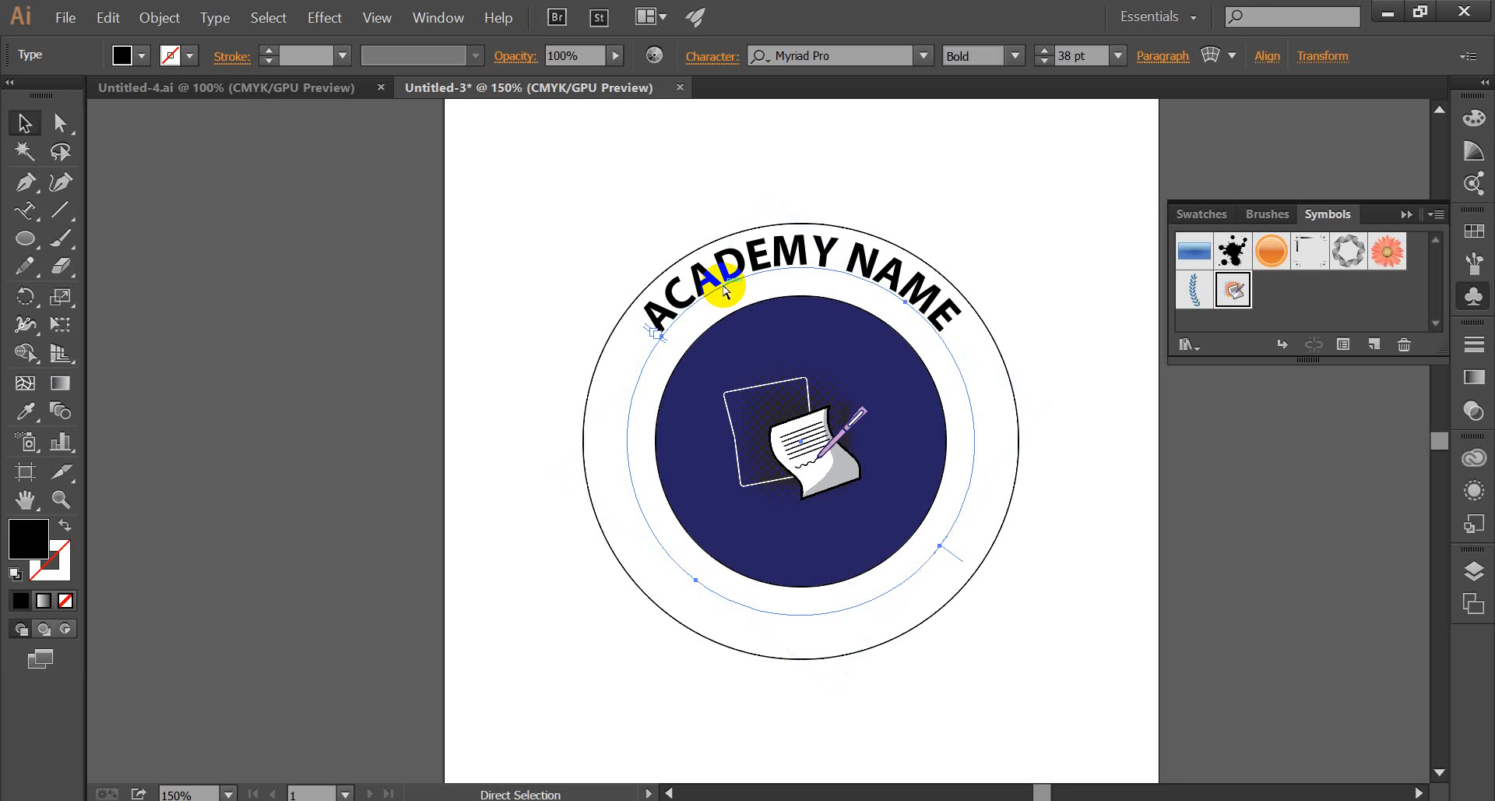
{"action": "key", "text": "v"}
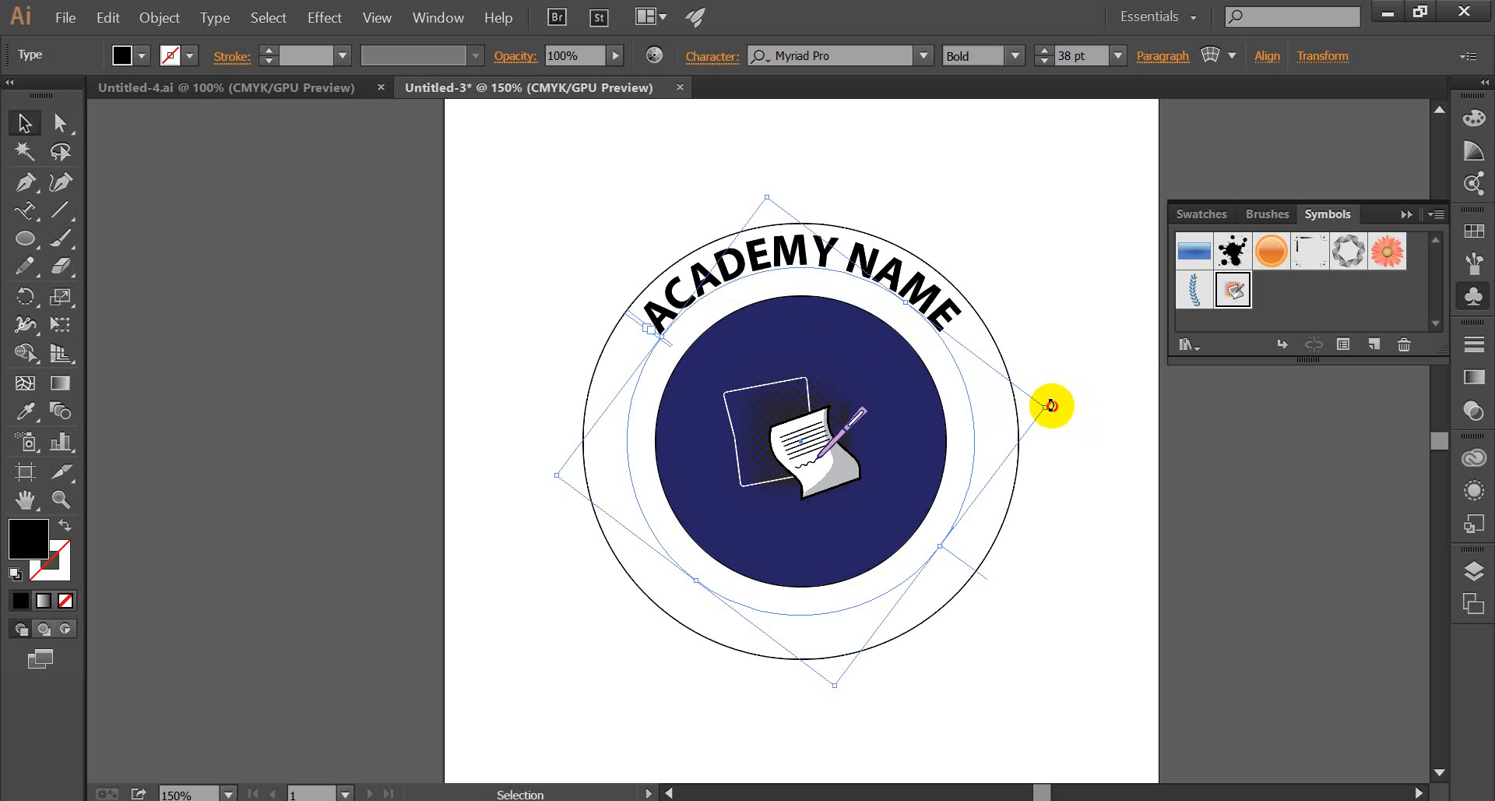
{"action": "left_click_drag", "start_coordinate": [1051, 405], "coordinate": [479, 506]}
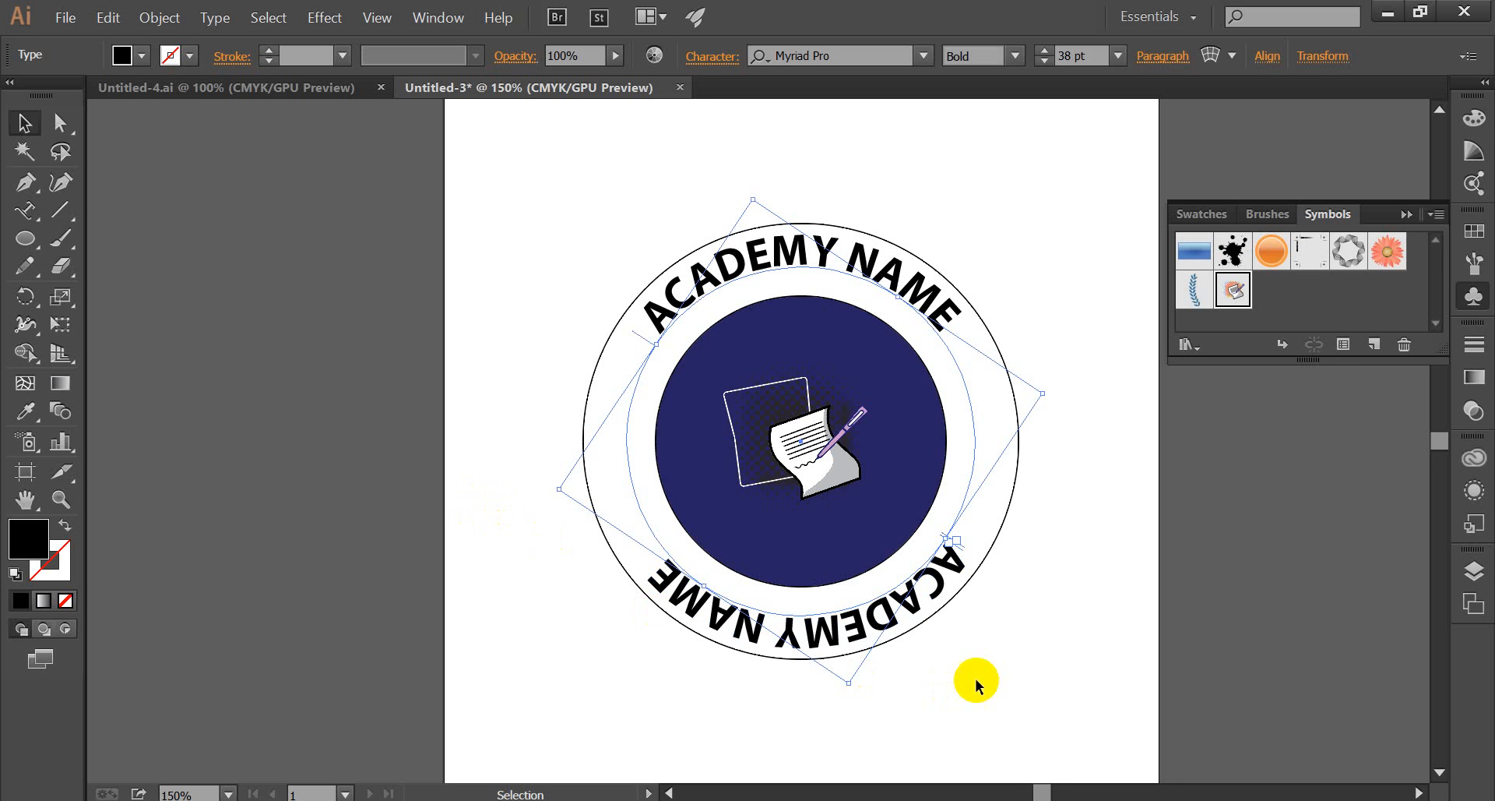
{"action": "left_click", "coordinate": [1013, 602]}
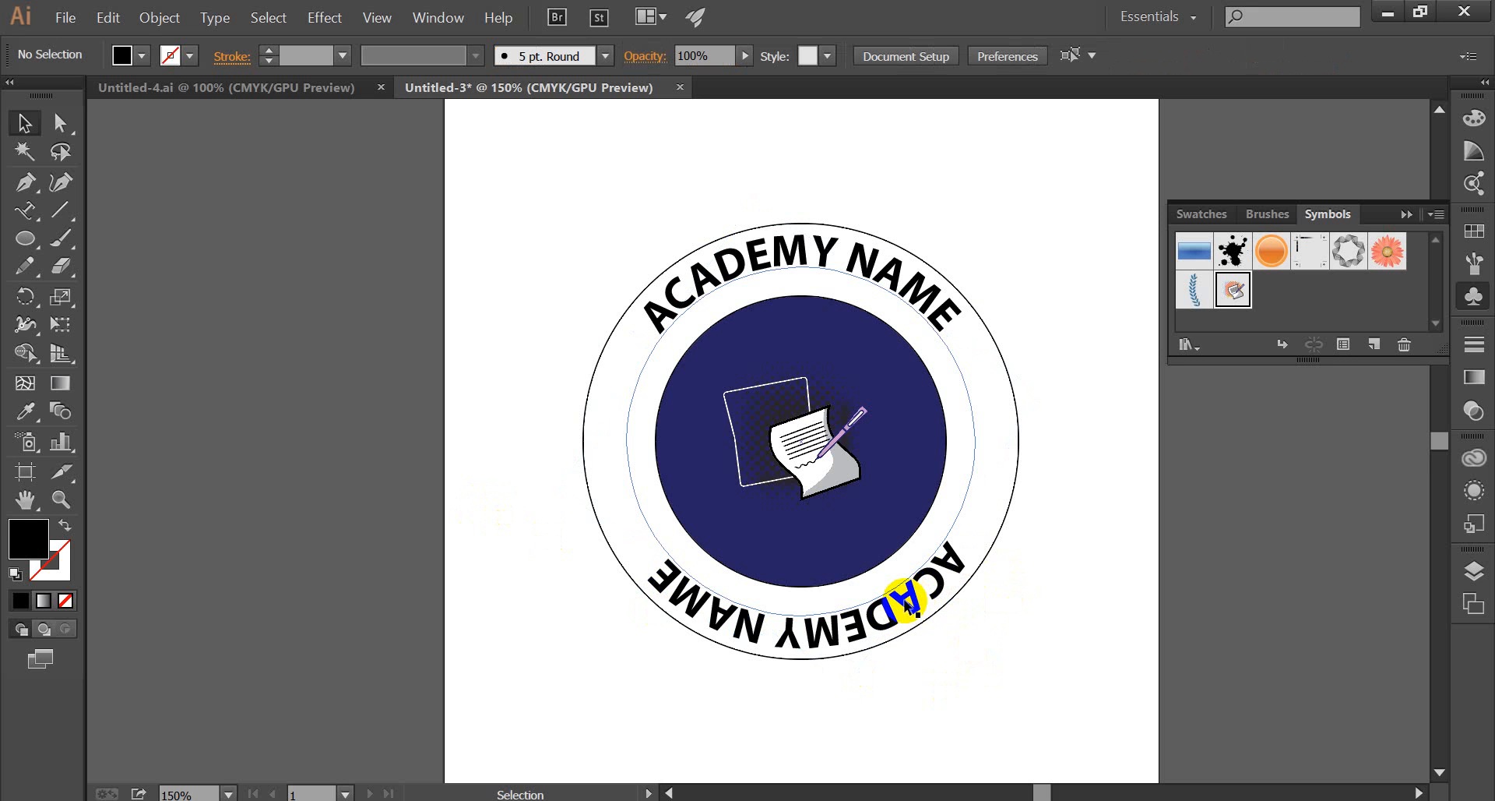
Flip the bottom "ACADEMY NAME" copy to the inner side of its circular path using the path text's centre bracket.
{"action": "left_click", "coordinate": [860, 629]}
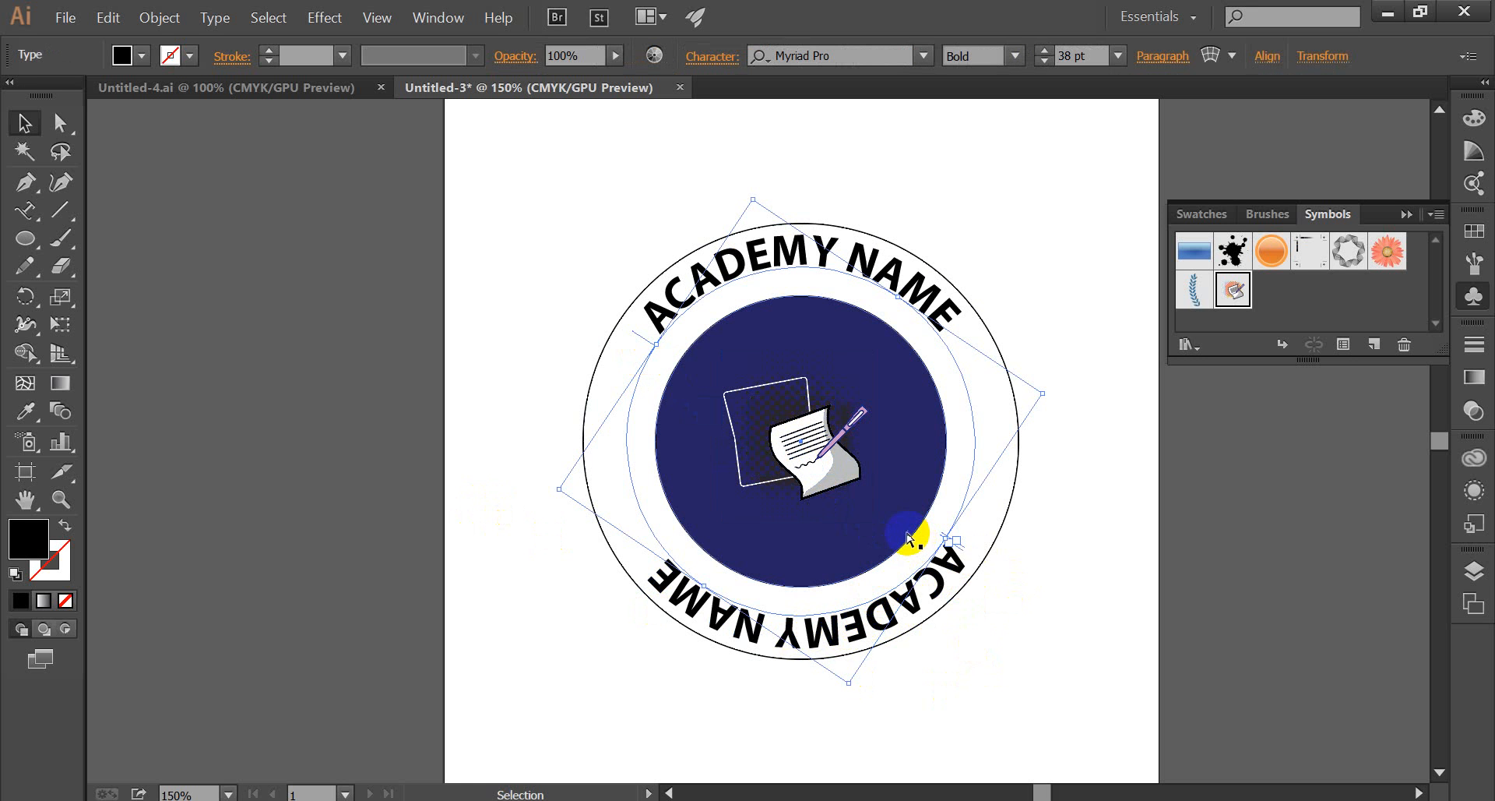
{"action": "key", "text": "ctrl"}
{"action": "key", "text": "ctrl+plus"}
{"action": "key", "text": "ctrl+plus"}
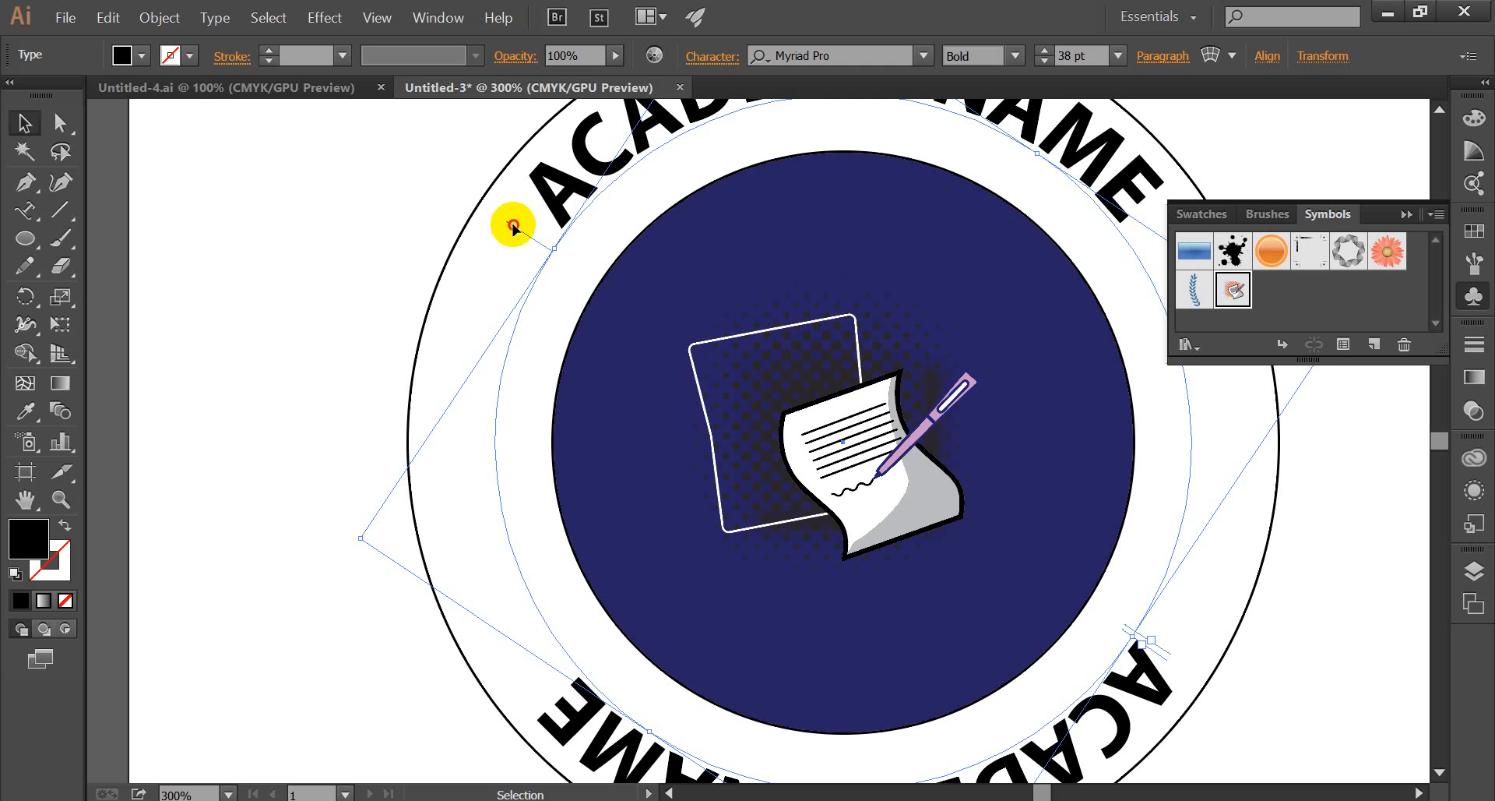
{"action": "left_click_drag", "start_coordinate": [514, 227], "coordinate": [574, 262]}
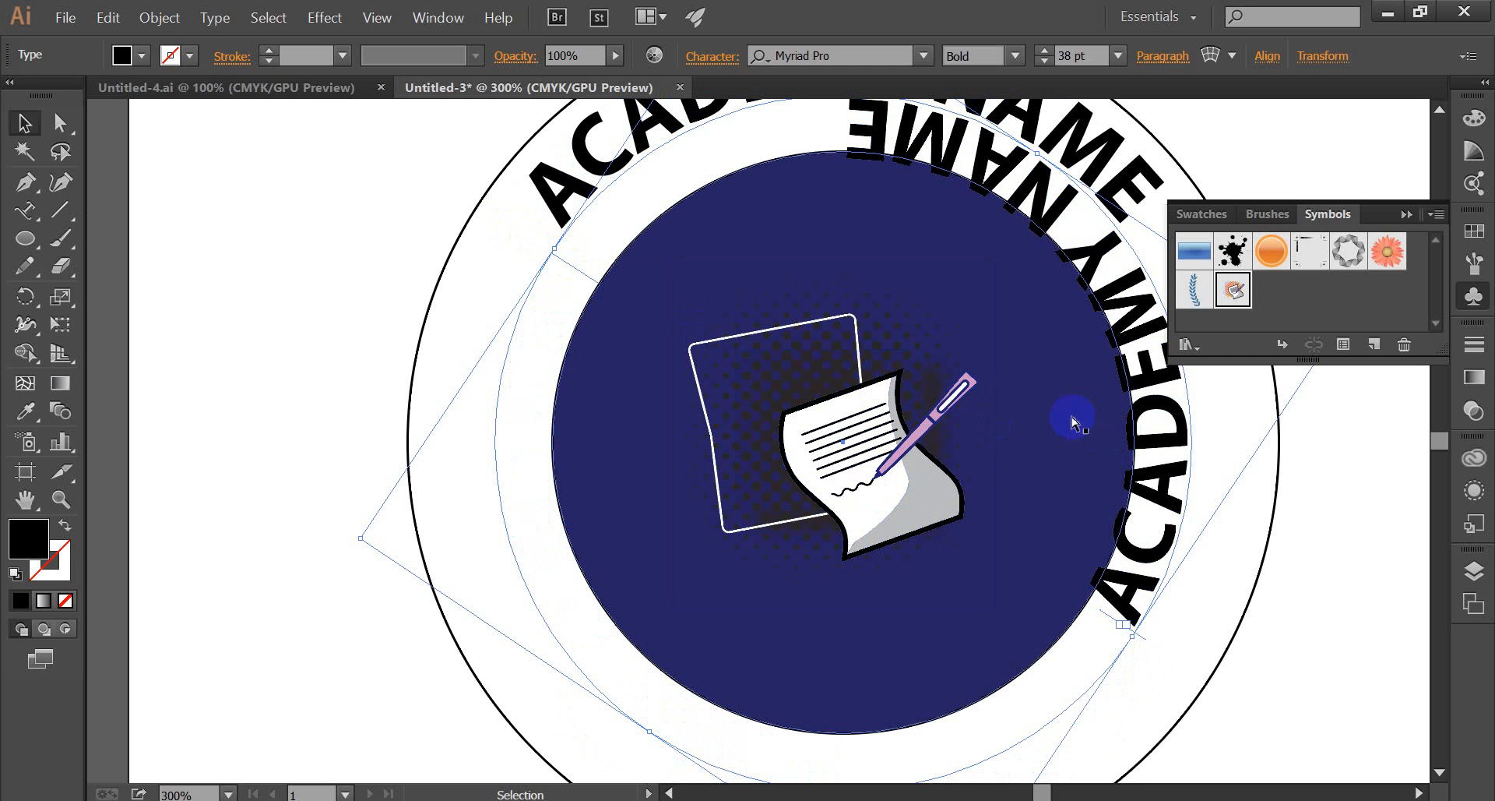
{"action": "key", "text": "ctrl+minus"}
{"action": "key", "text": "ctrl+minus"}
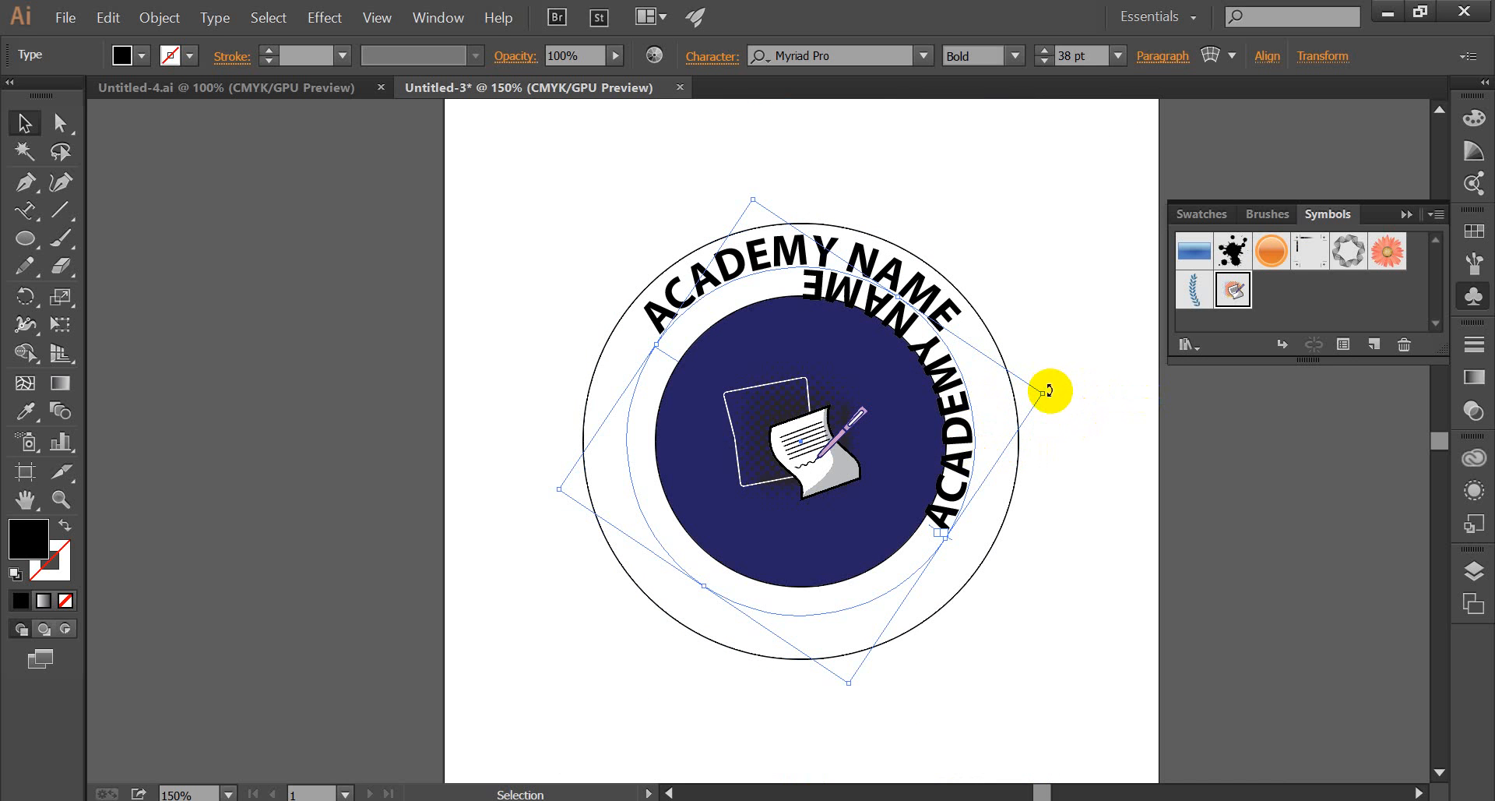
Rotate the inward-flipped "ACADEMY NAME" copy clockwise so it is centred along the bottom of the ring.
{"action": "left_click_drag", "start_coordinate": [1048, 390], "coordinate": [760, 625]}
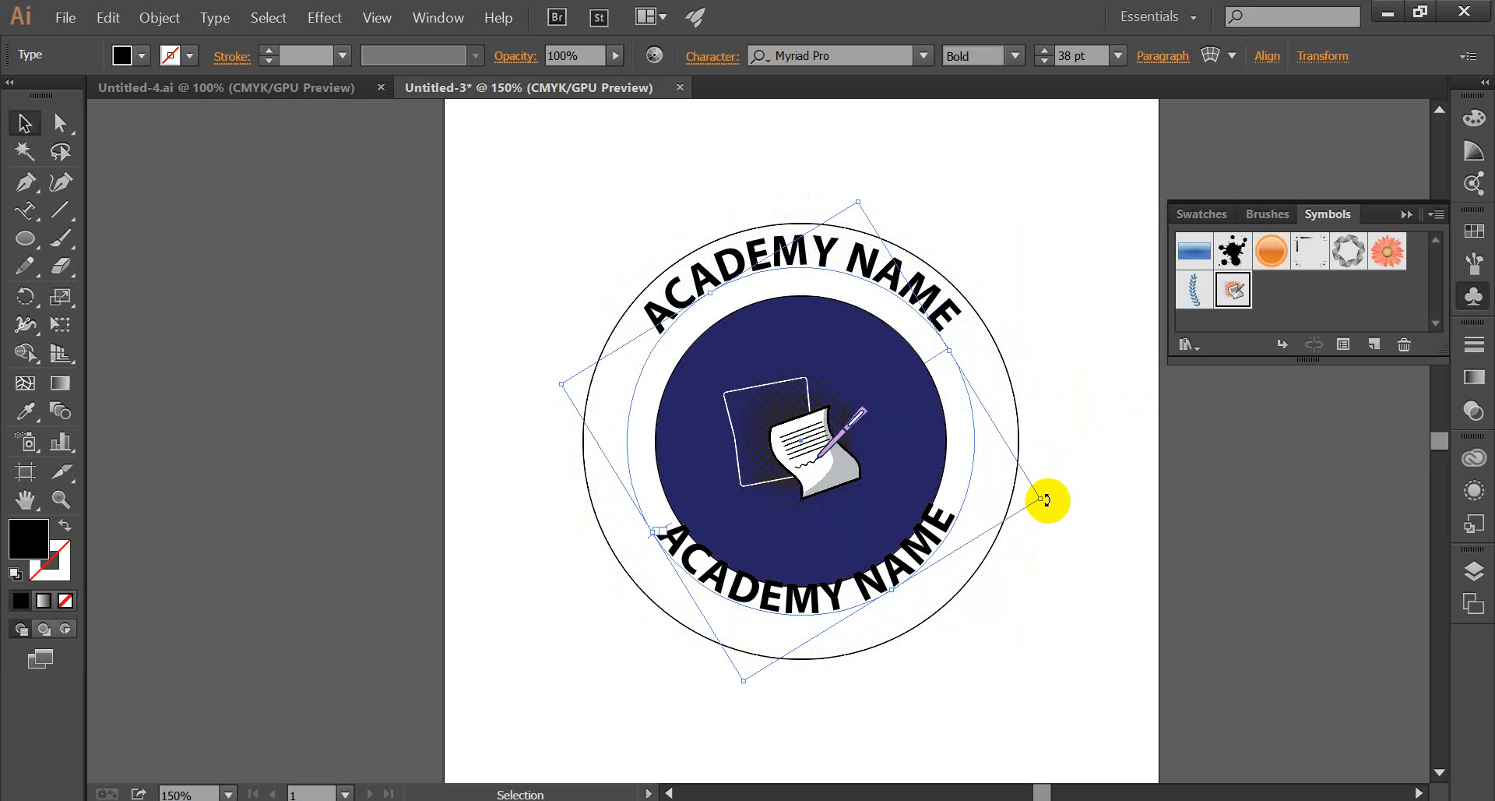
{"action": "left_click_drag", "start_coordinate": [1048, 499], "coordinate": [1048, 494]}
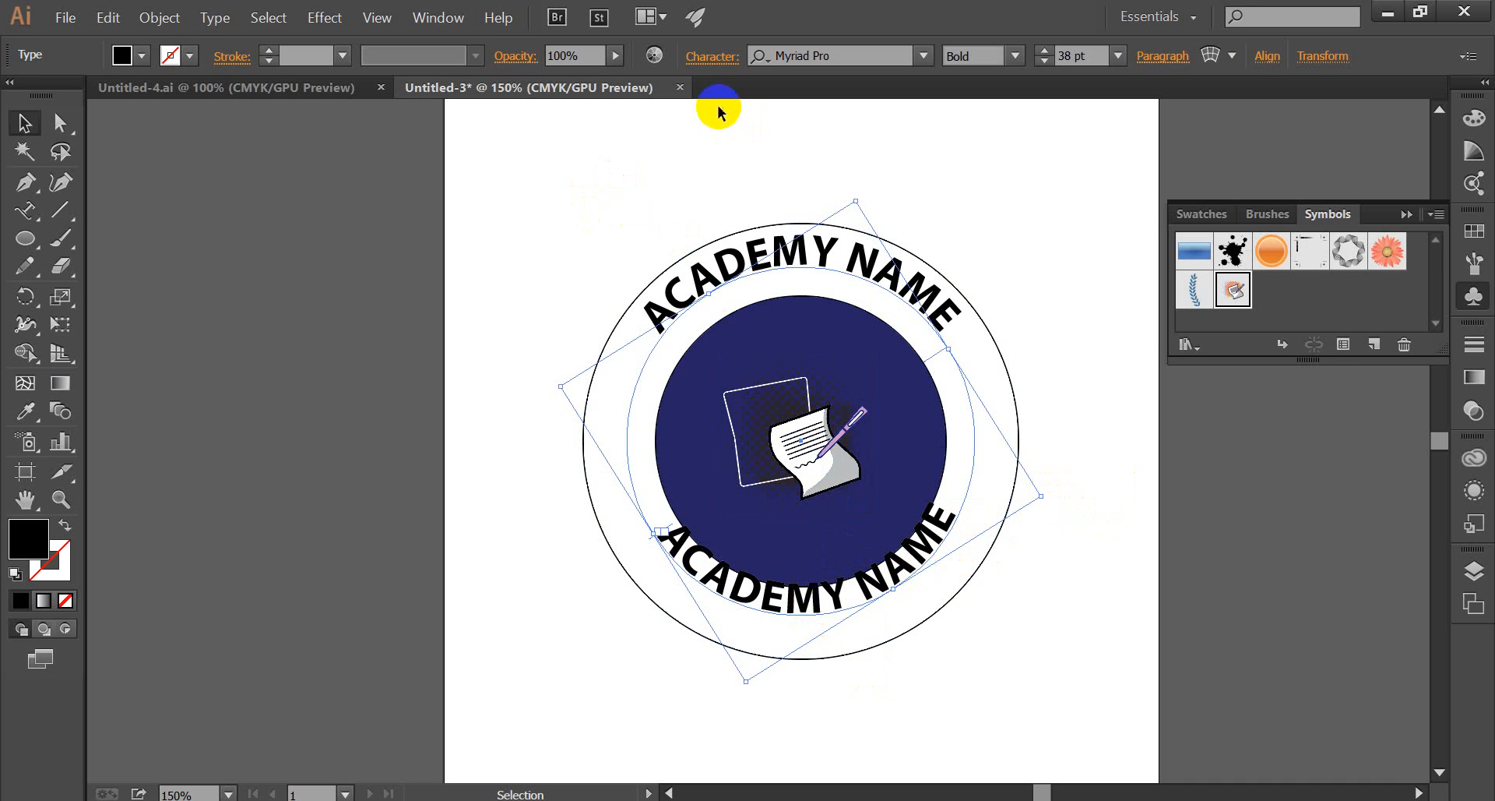
Set the baseline shift of the bottom "ACADEMY NAME" text to -15 pt so it sits midway between the navy and outline circles.
{"action": "left_click", "coordinate": [713, 57]}
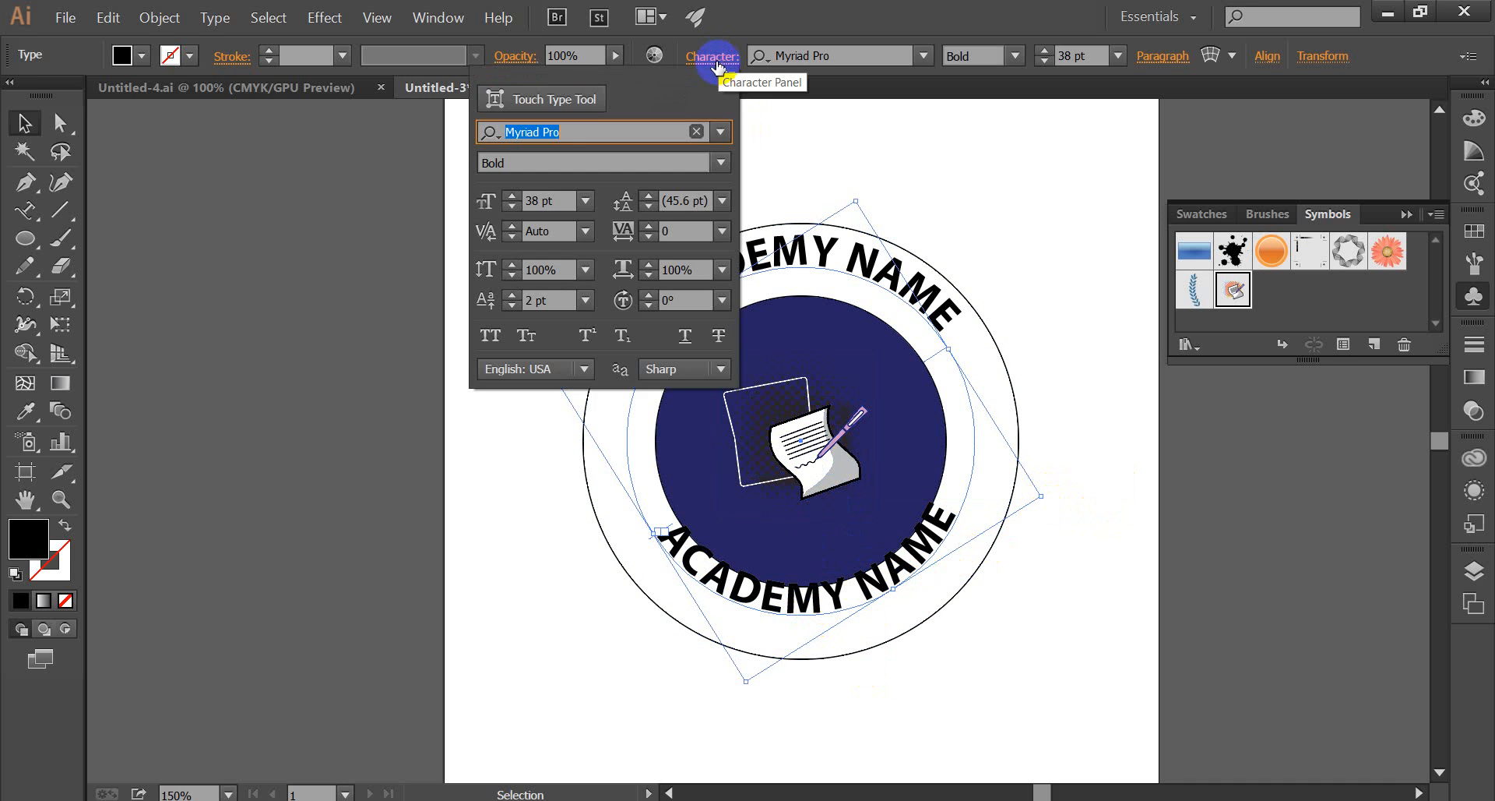
{"action": "left_click", "coordinate": [512, 295]}
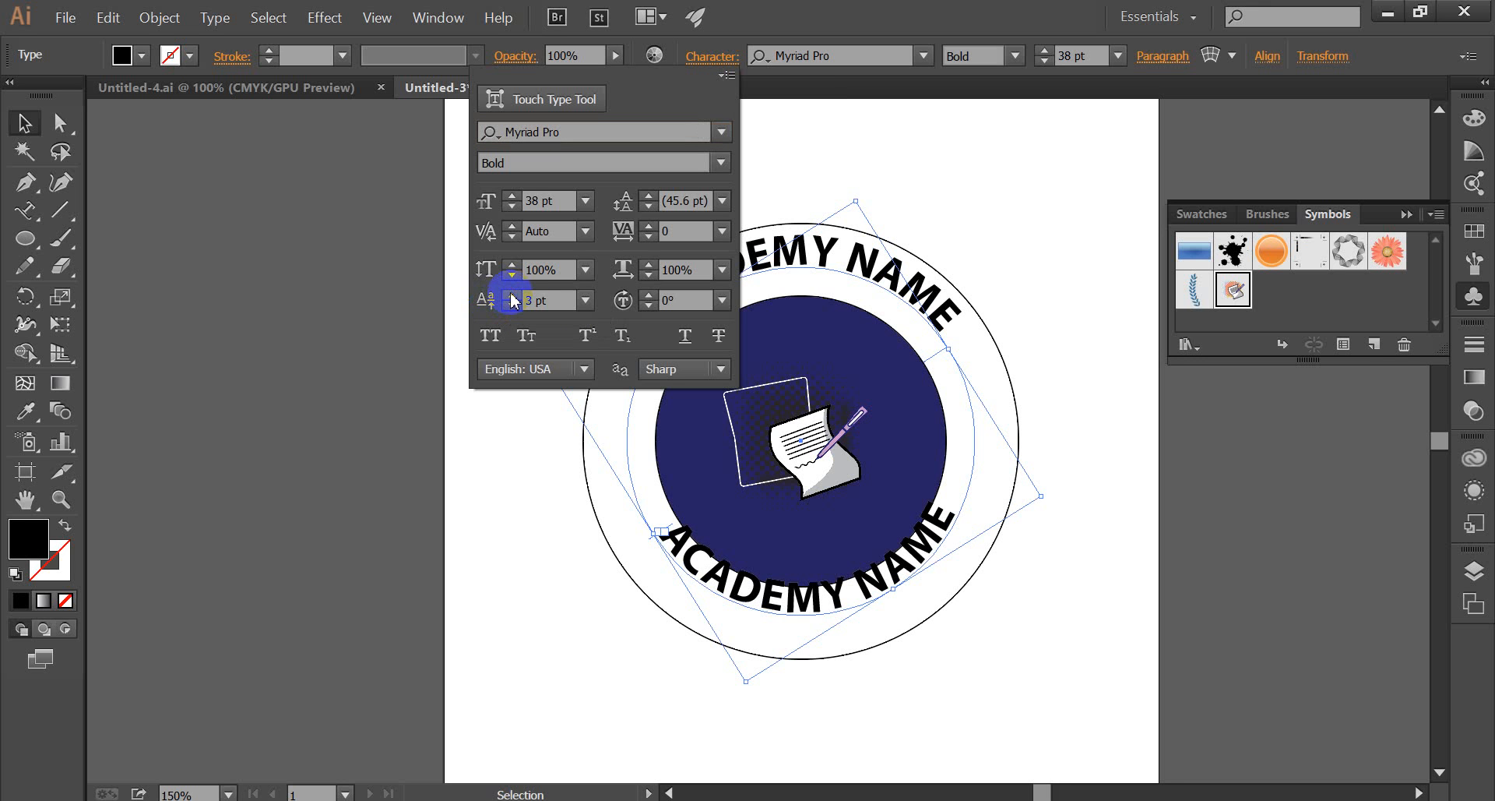
{"action": "left_click", "coordinate": [512, 309]}
{"action": "left_click", "coordinate": [512, 309]}
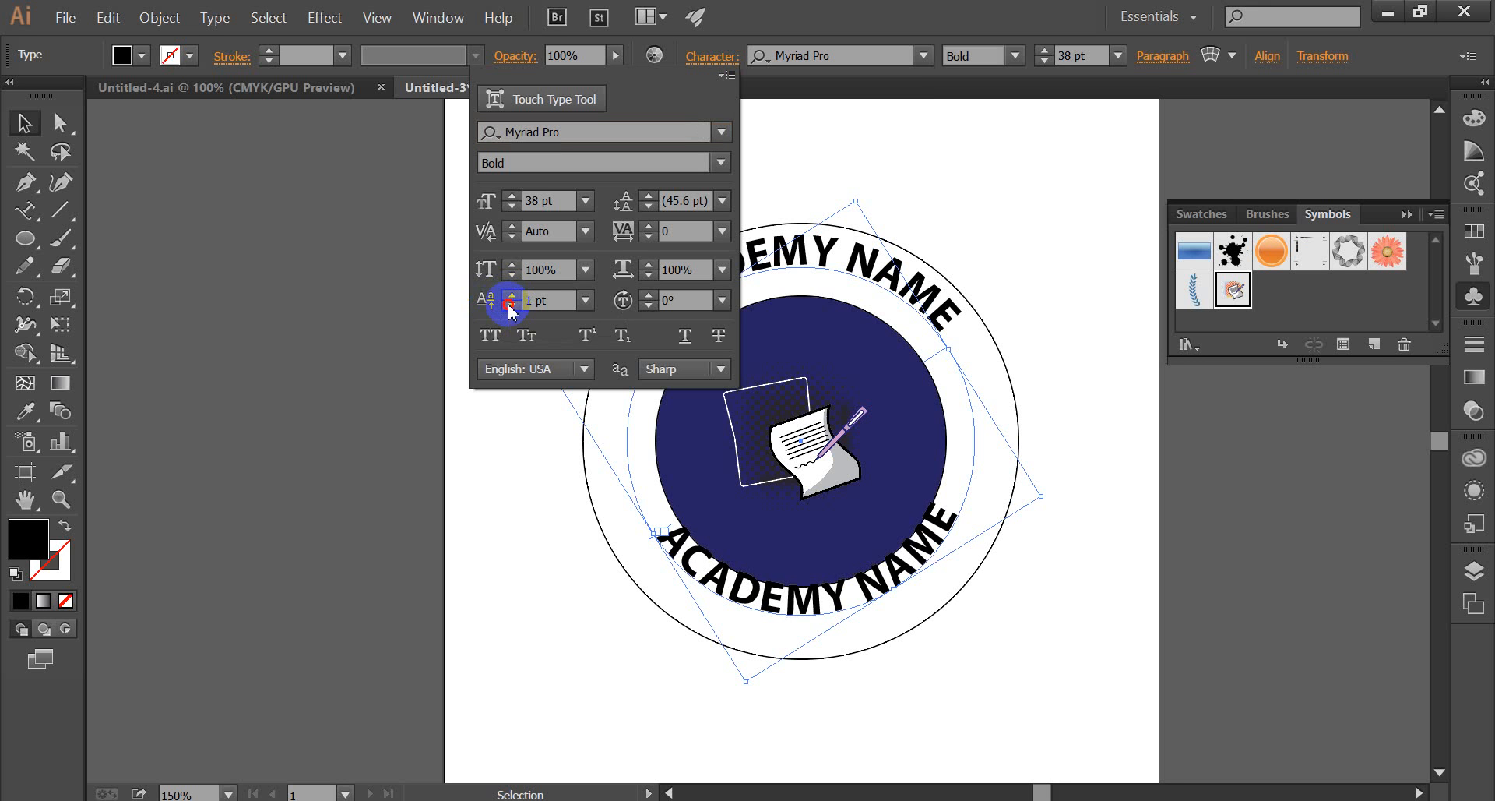
{"action": "left_click", "coordinate": [512, 310]}
{"action": "left_click", "coordinate": [512, 309]}
{"action": "left_click", "coordinate": [512, 309]}
{"action": "left_click", "coordinate": [512, 309]}
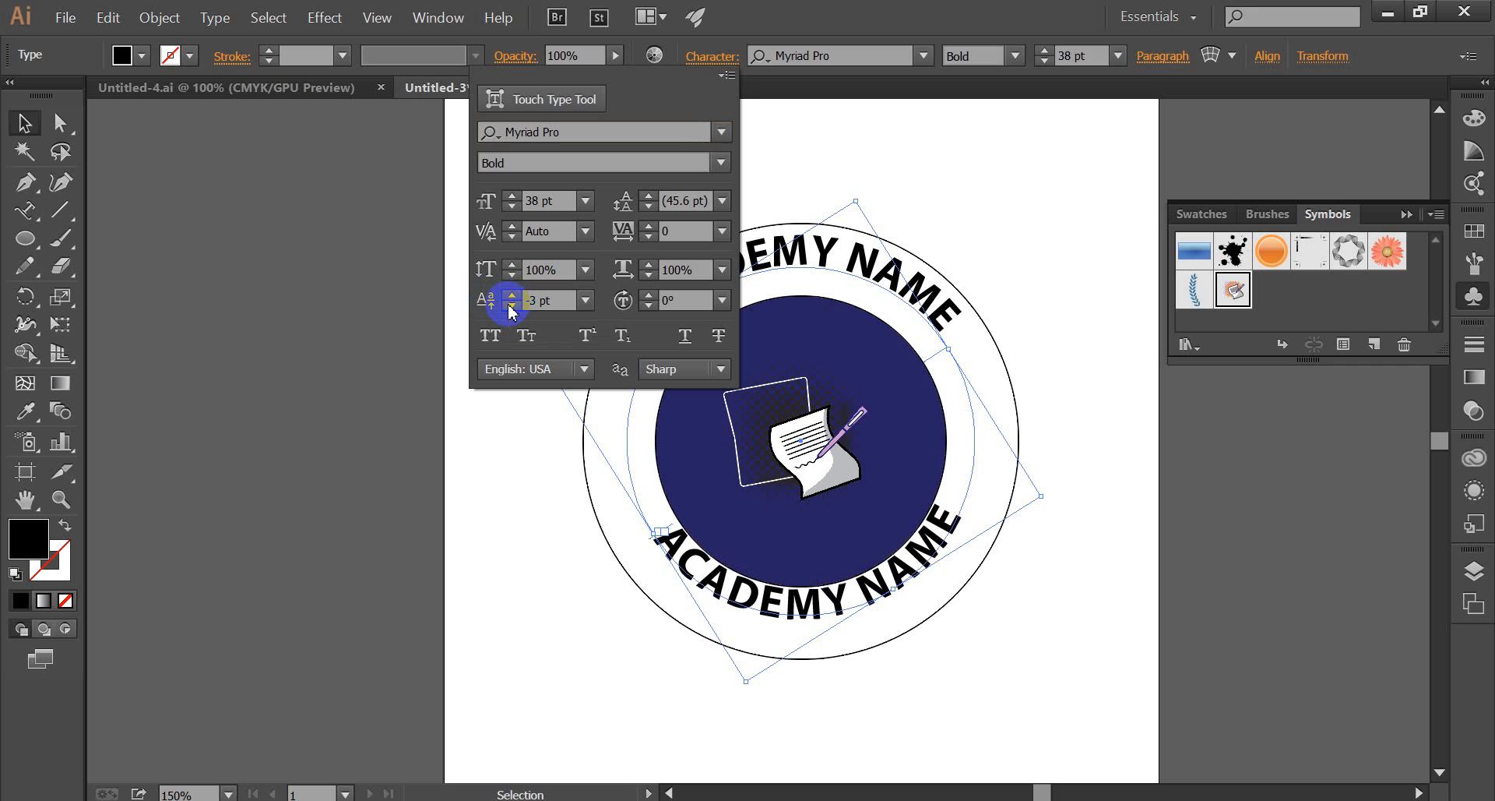
{"action": "left_click", "coordinate": [512, 309]}
{"action": "left_click", "coordinate": [511, 310]}
{"action": "left_click", "coordinate": [512, 309]}
{"action": "left_click", "coordinate": [512, 309]}
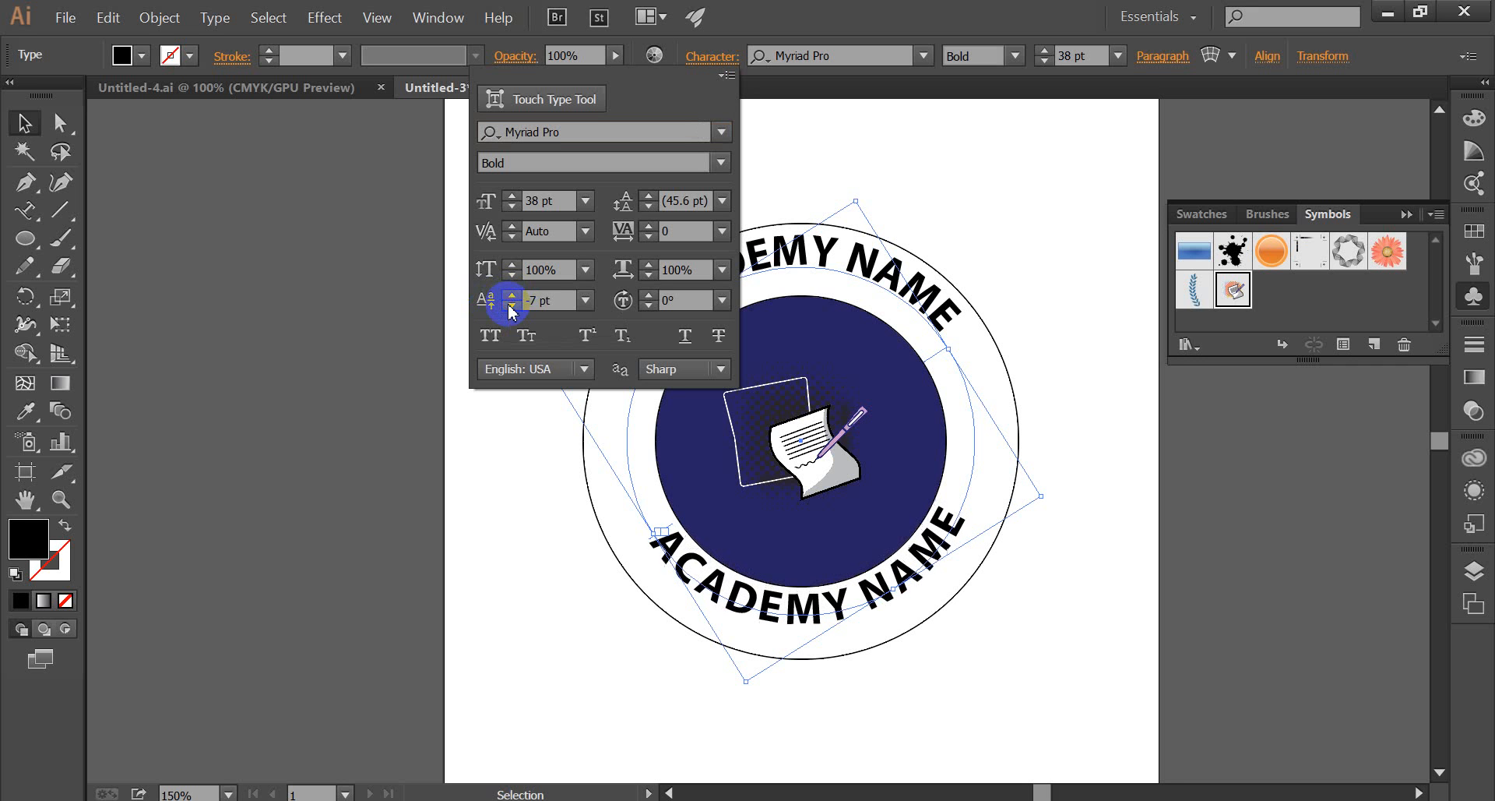
{"action": "left_click", "coordinate": [511, 309]}
{"action": "left_click", "coordinate": [511, 310]}
{"action": "left_click", "coordinate": [512, 309]}
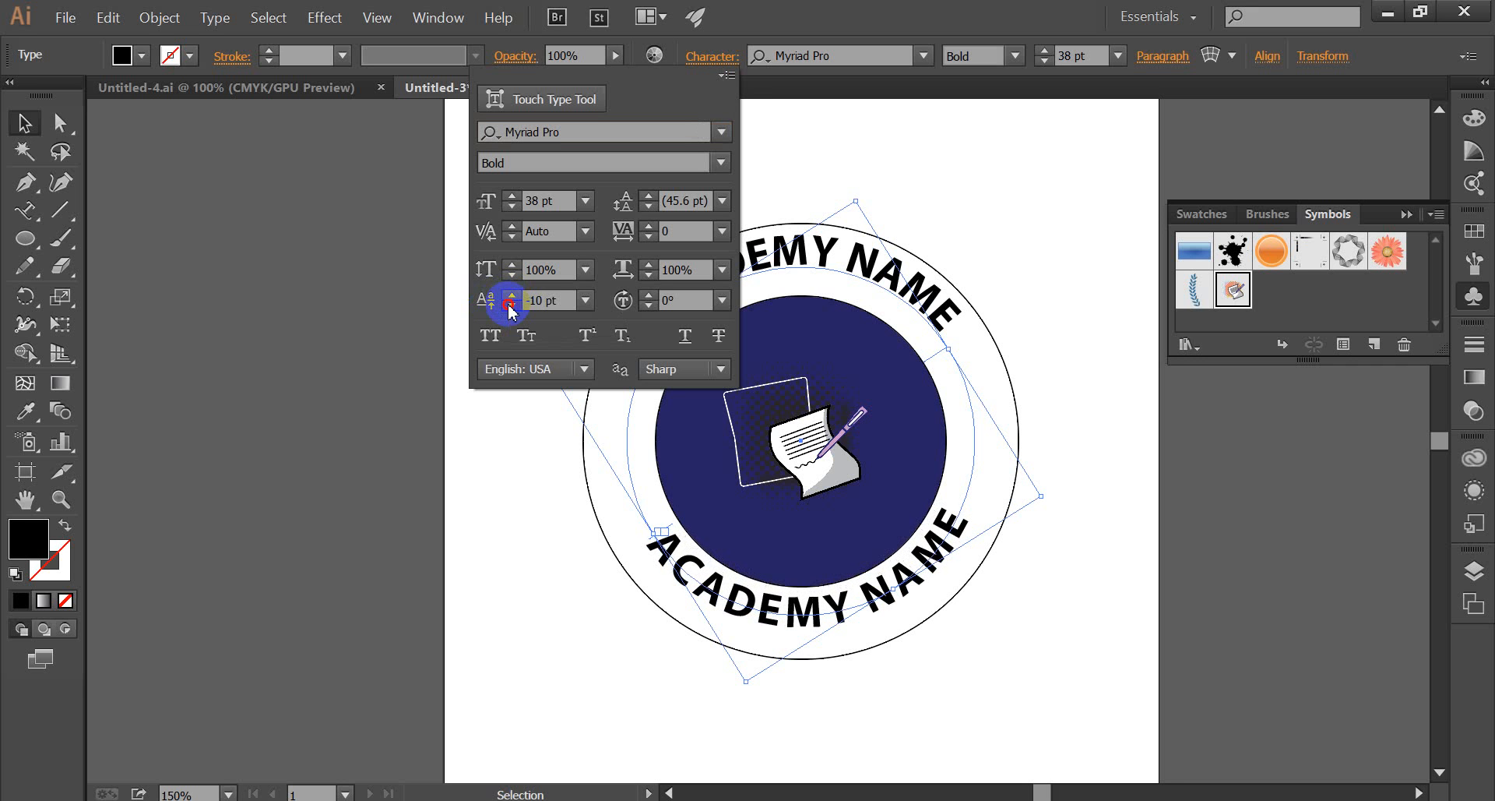
{"action": "left_click", "coordinate": [512, 309]}
{"action": "left_click", "coordinate": [512, 309]}
{"action": "left_click", "coordinate": [512, 309]}
{"action": "left_click", "coordinate": [512, 309]}
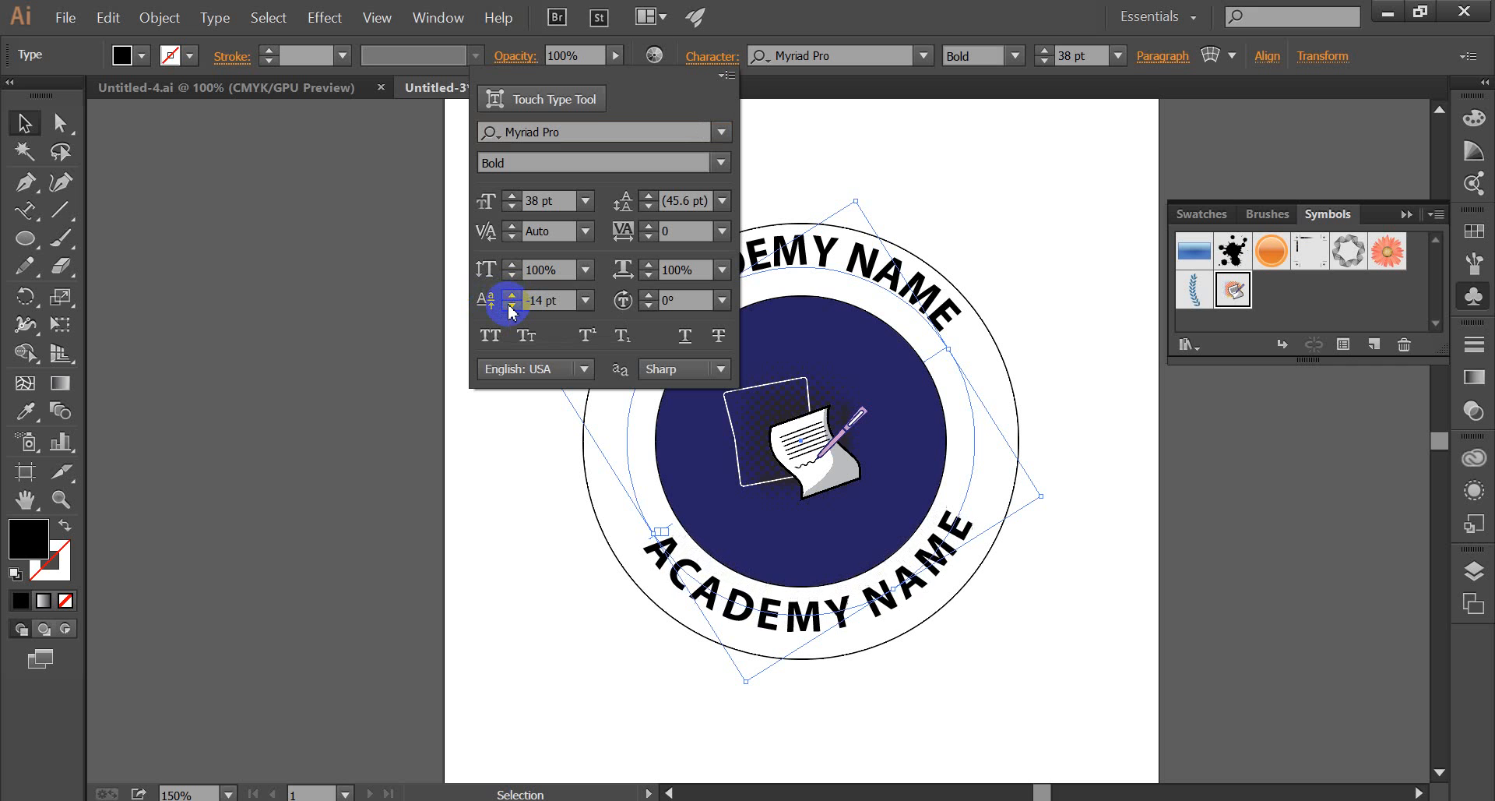
{"action": "left_click", "coordinate": [512, 309]}
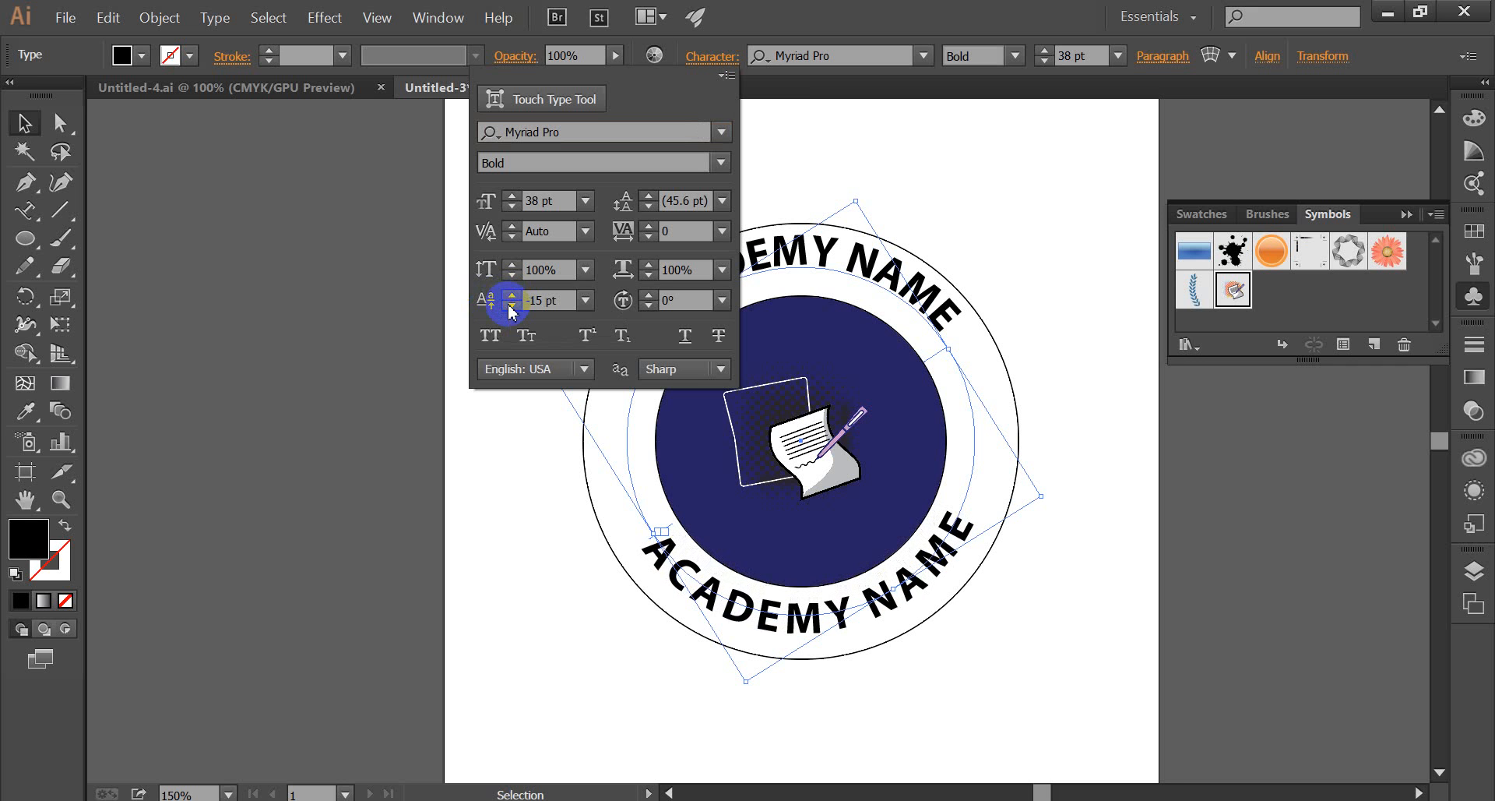
{"action": "left_click", "coordinate": [1056, 286]}
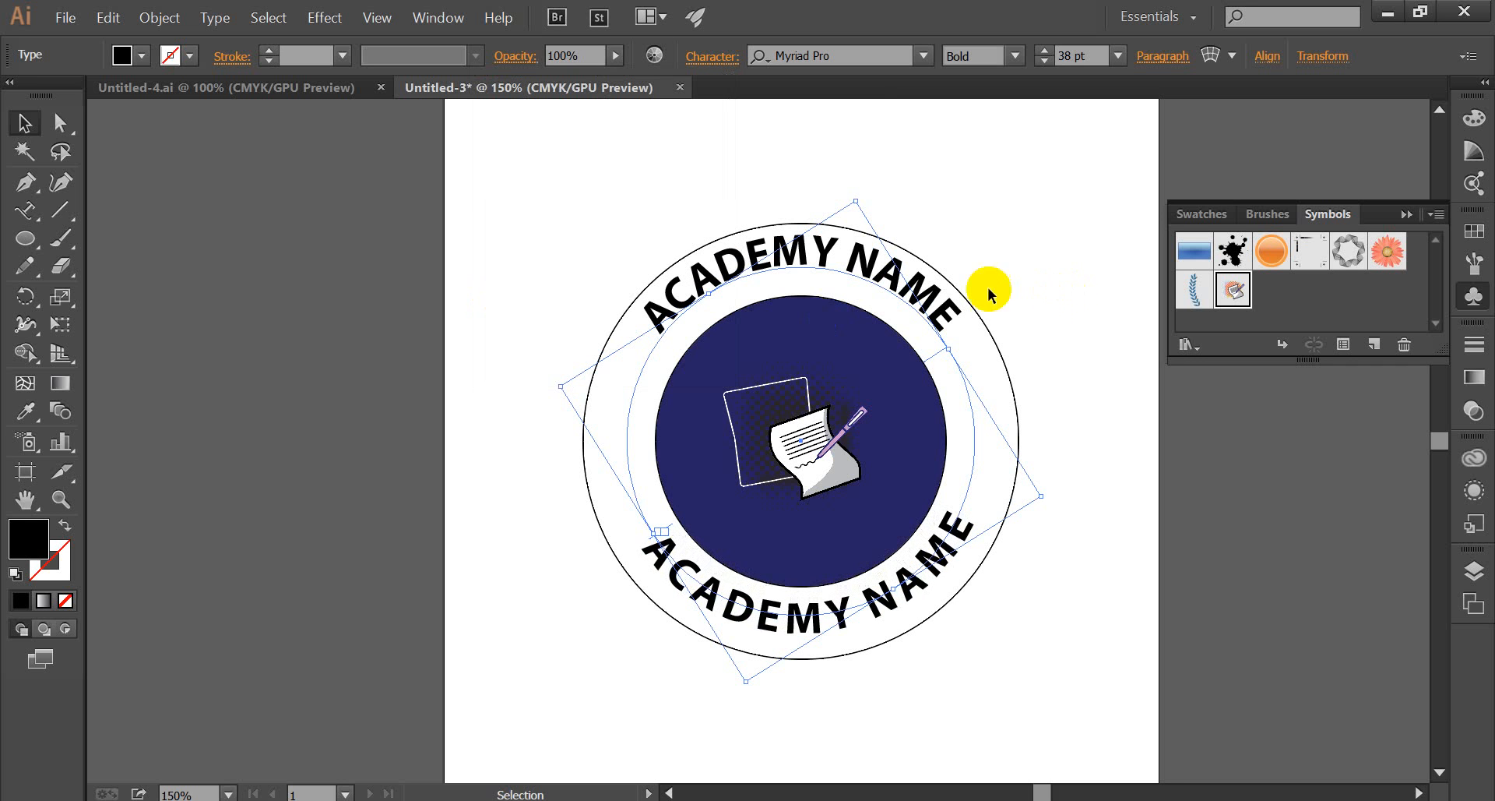
Raise the baseline shift of the top "ACADEMY NAME" text slightly and move its text path down a little to centre it in the ring.
{"action": "left_click", "coordinate": [824, 261]}
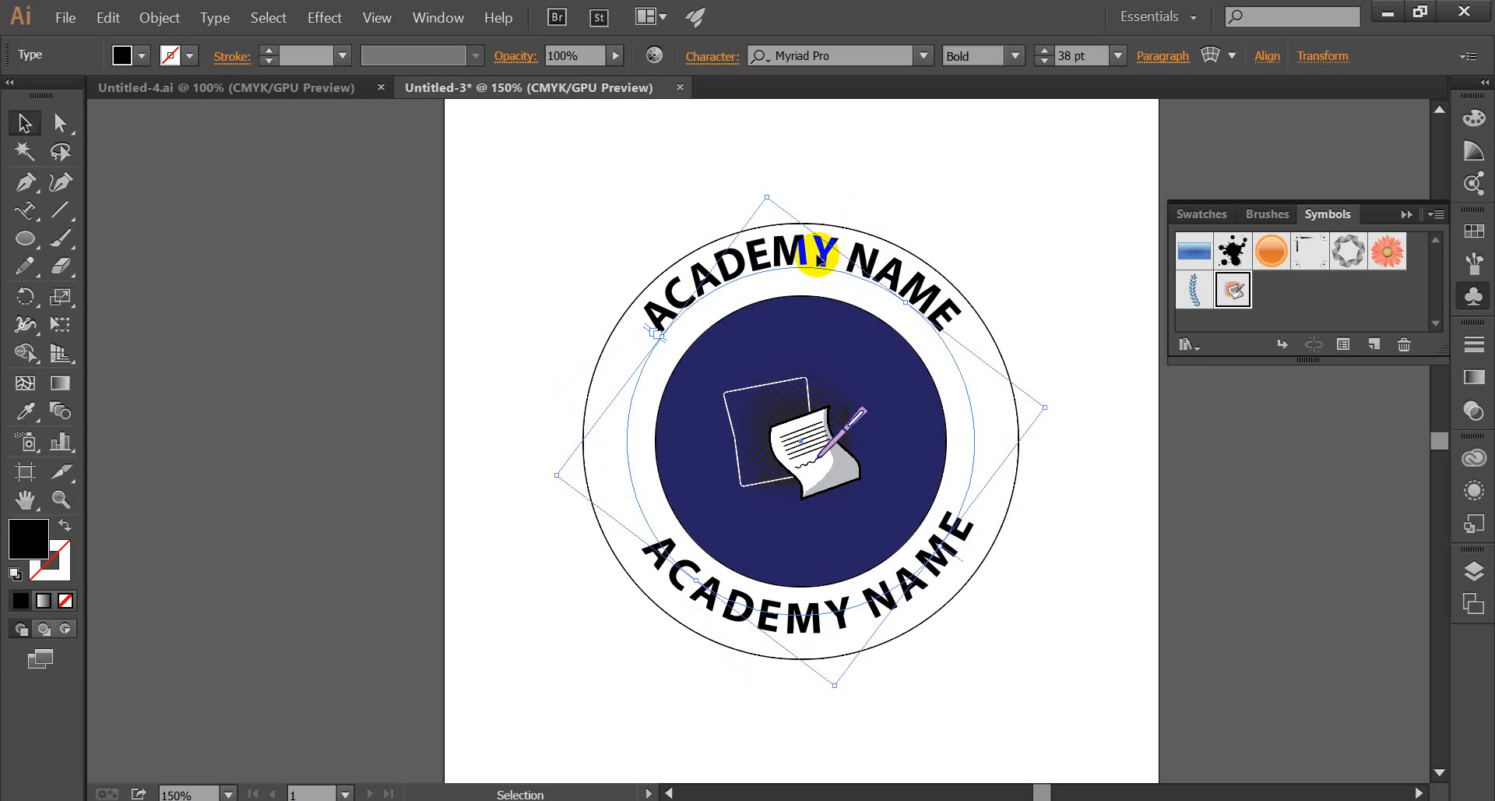
{"action": "left_click", "coordinate": [711, 57]}
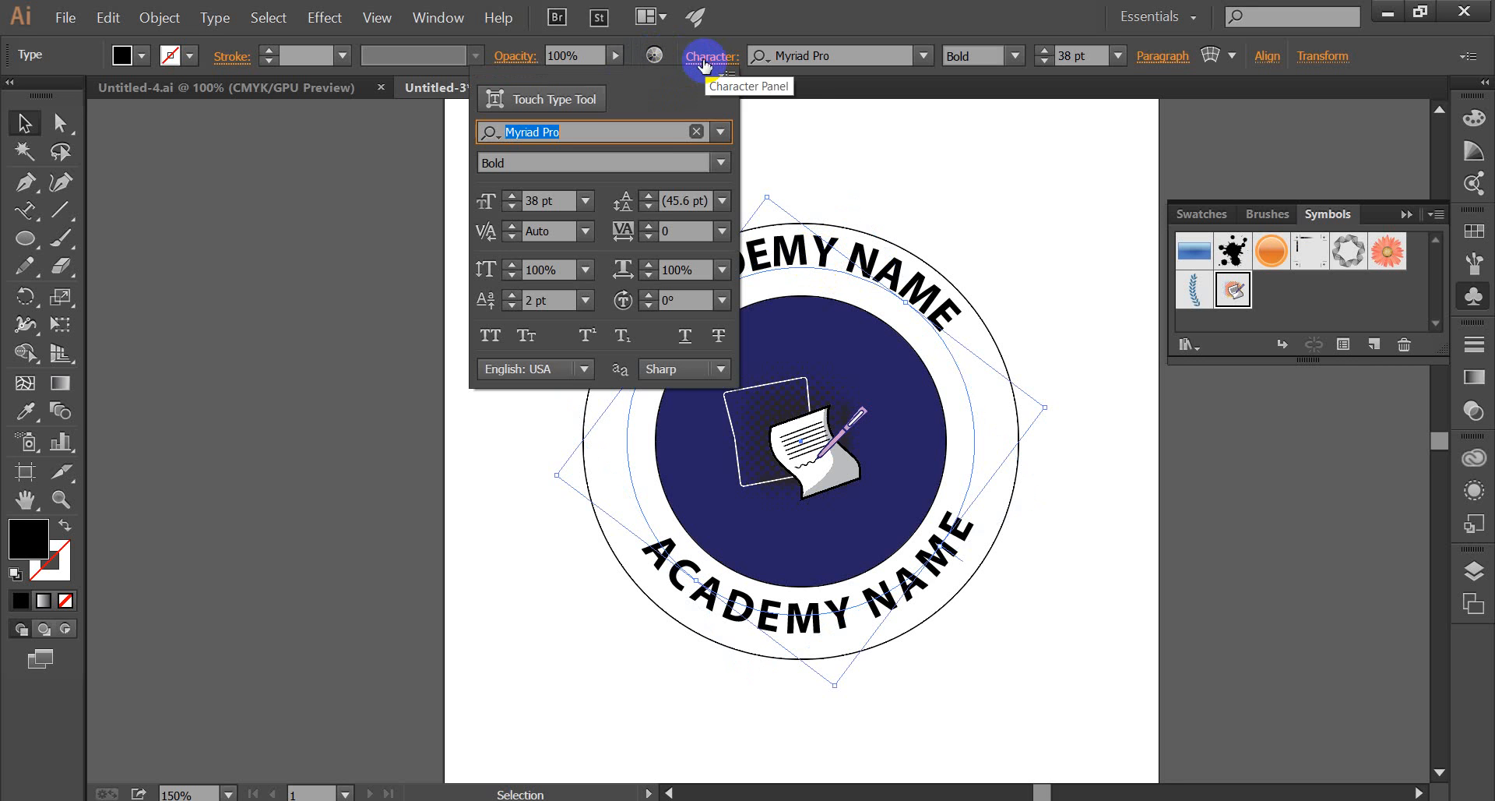
{"action": "left_click", "coordinate": [511, 306]}
{"action": "left_click", "coordinate": [512, 306]}
{"action": "left_click", "coordinate": [511, 306]}
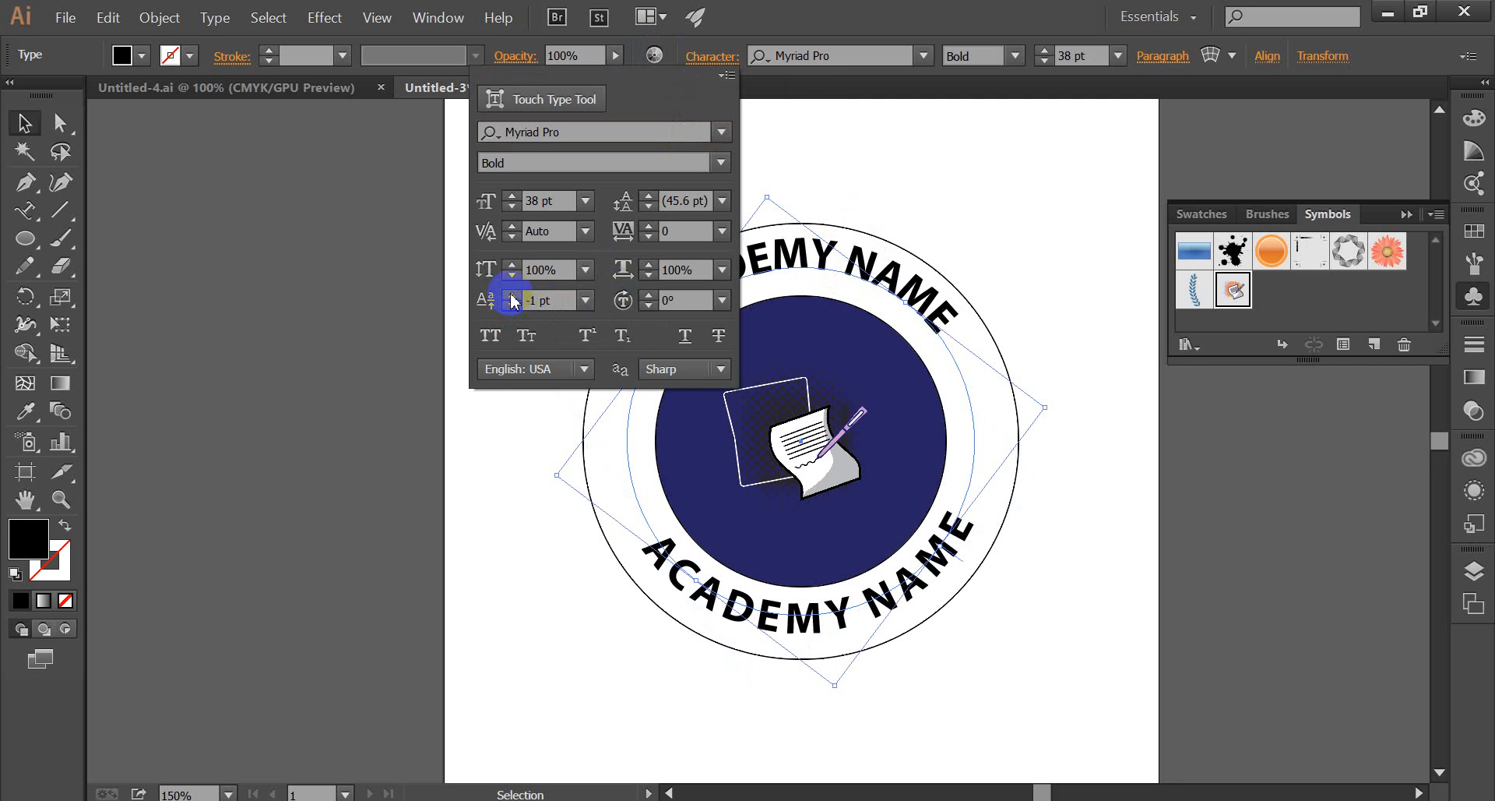
{"action": "left_click", "coordinate": [512, 295]}
{"action": "left_click", "coordinate": [511, 295]}
{"action": "left_click", "coordinate": [512, 294]}
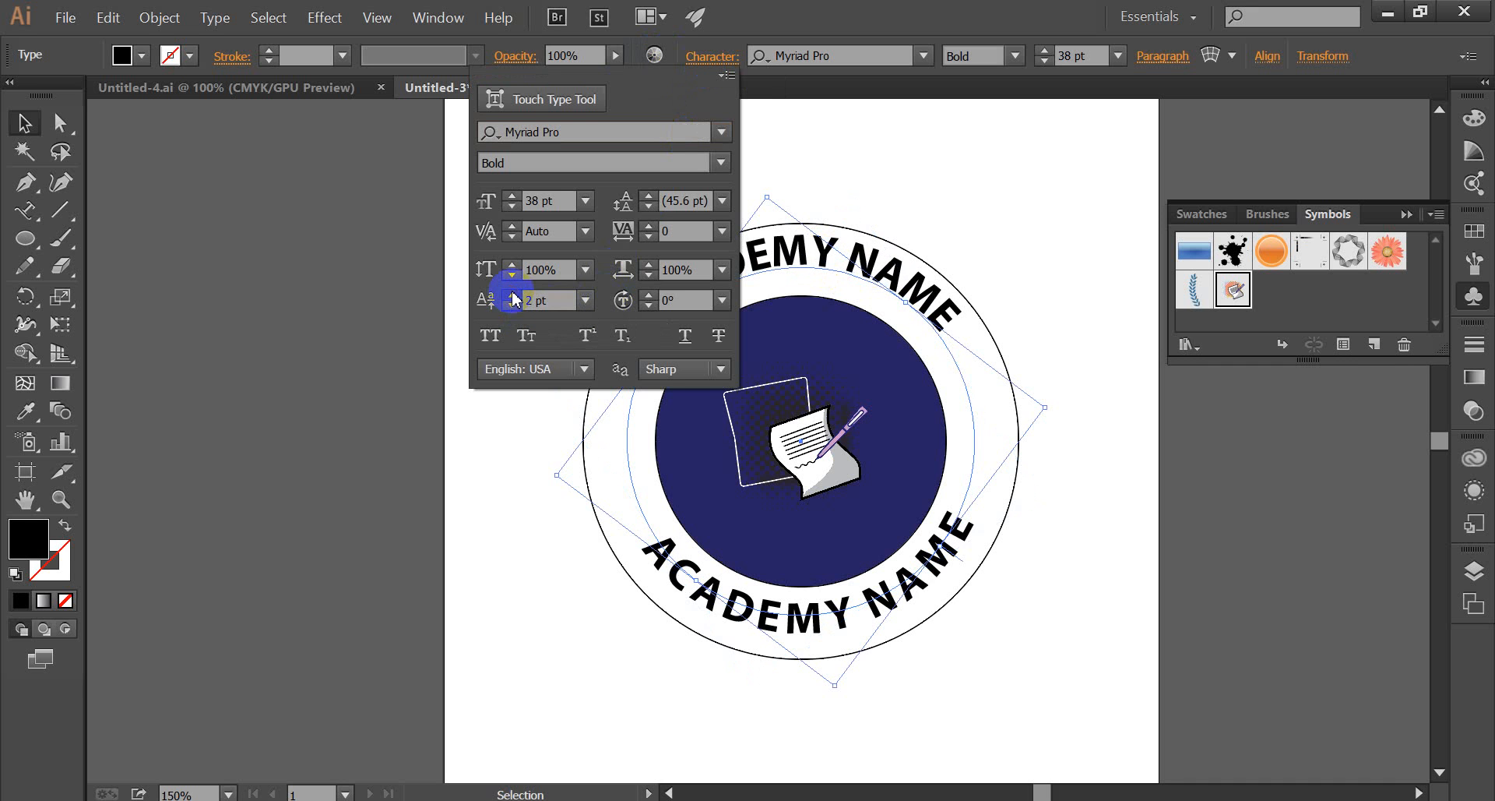
{"action": "left_click", "coordinate": [511, 294]}
{"action": "left_click", "coordinate": [511, 295]}
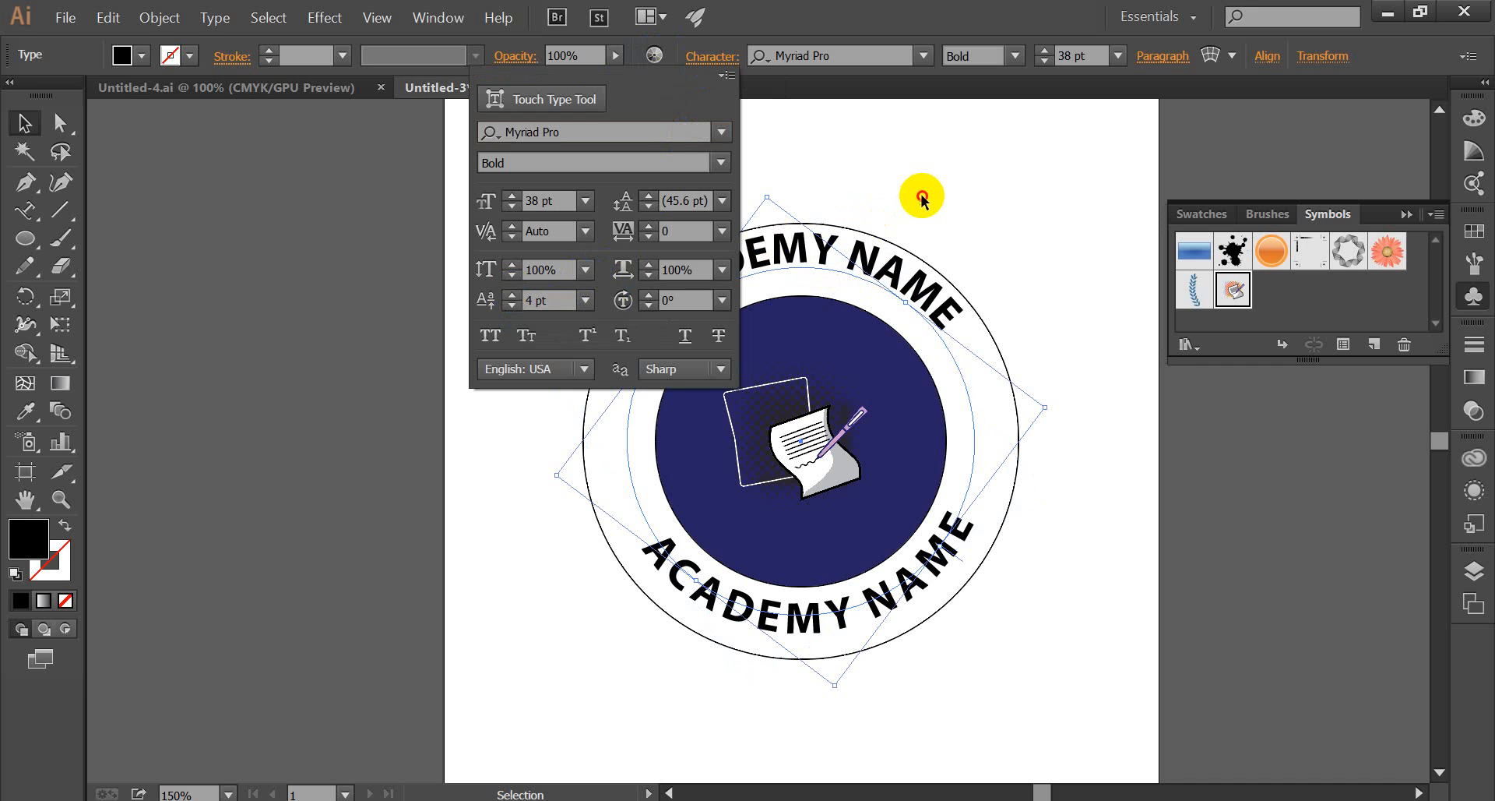
{"action": "left_click", "coordinate": [1081, 303]}
{"action": "left_click", "coordinate": [915, 285]}
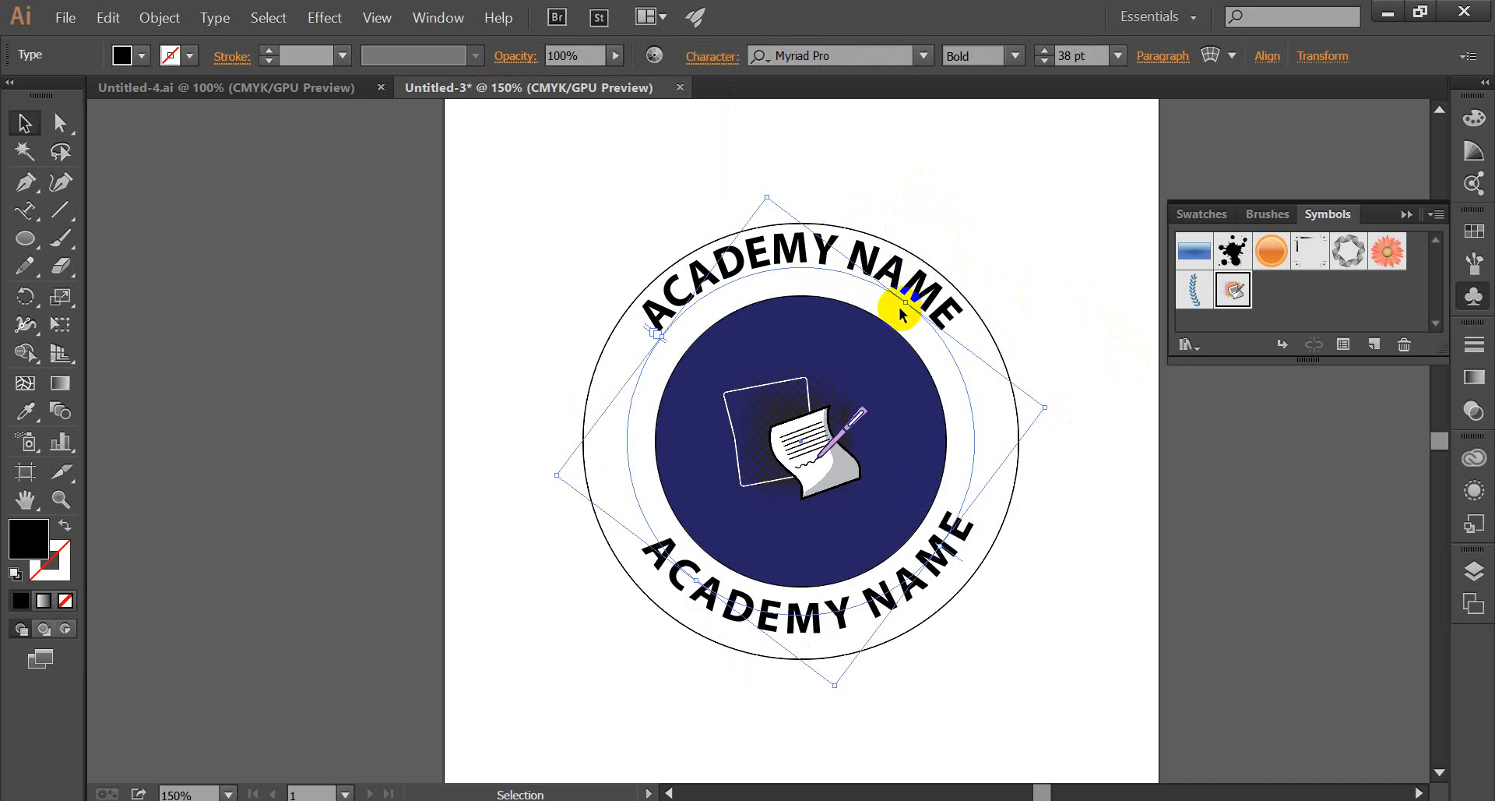
{"action": "left_click_drag", "start_coordinate": [823, 271], "coordinate": [806, 261]}
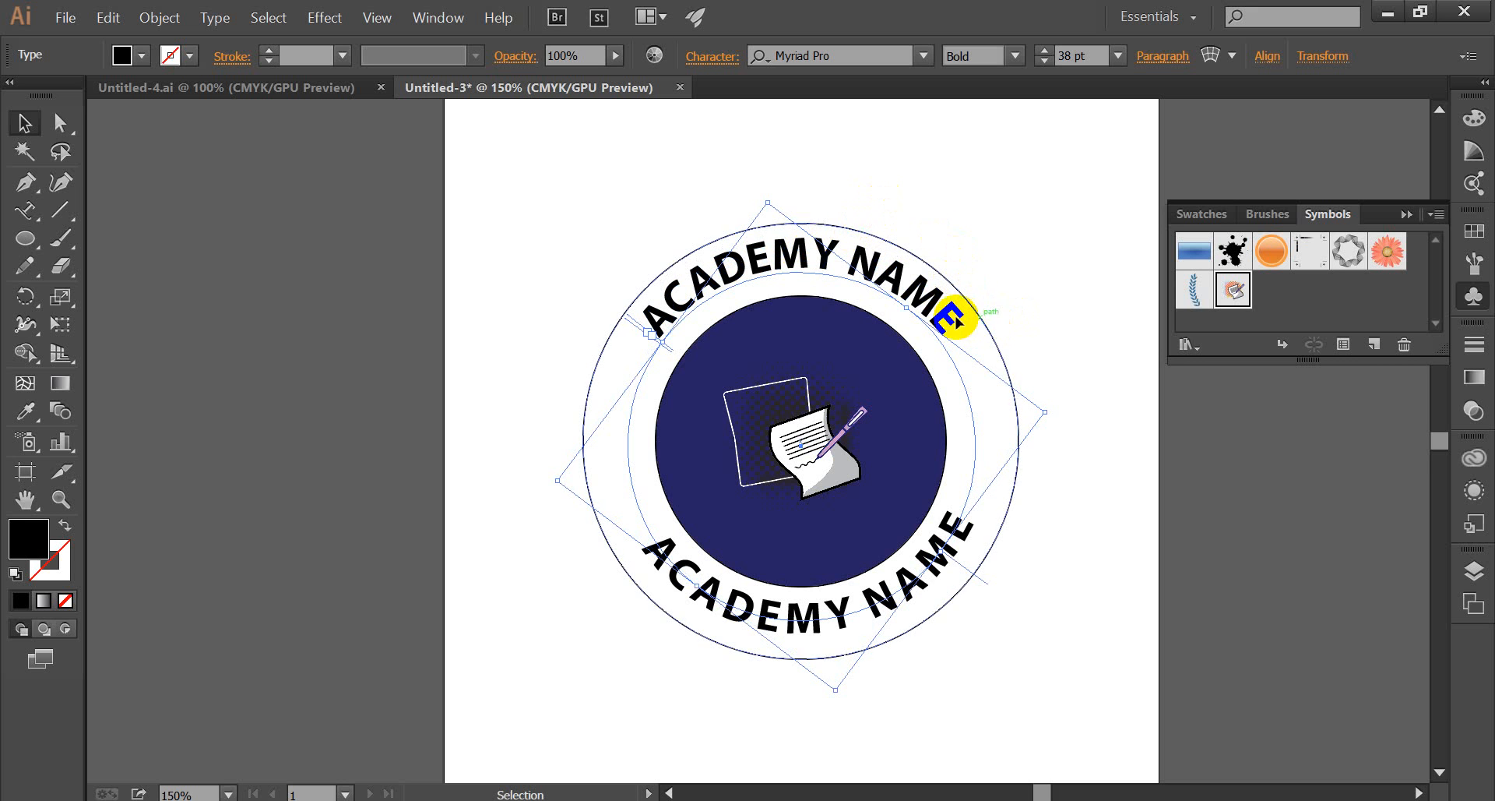
Select all characters of the top "ACADEMY NAME" text, fill them with dark brown, and finish text editing.
{"action": "left_click", "coordinate": [25, 209]}
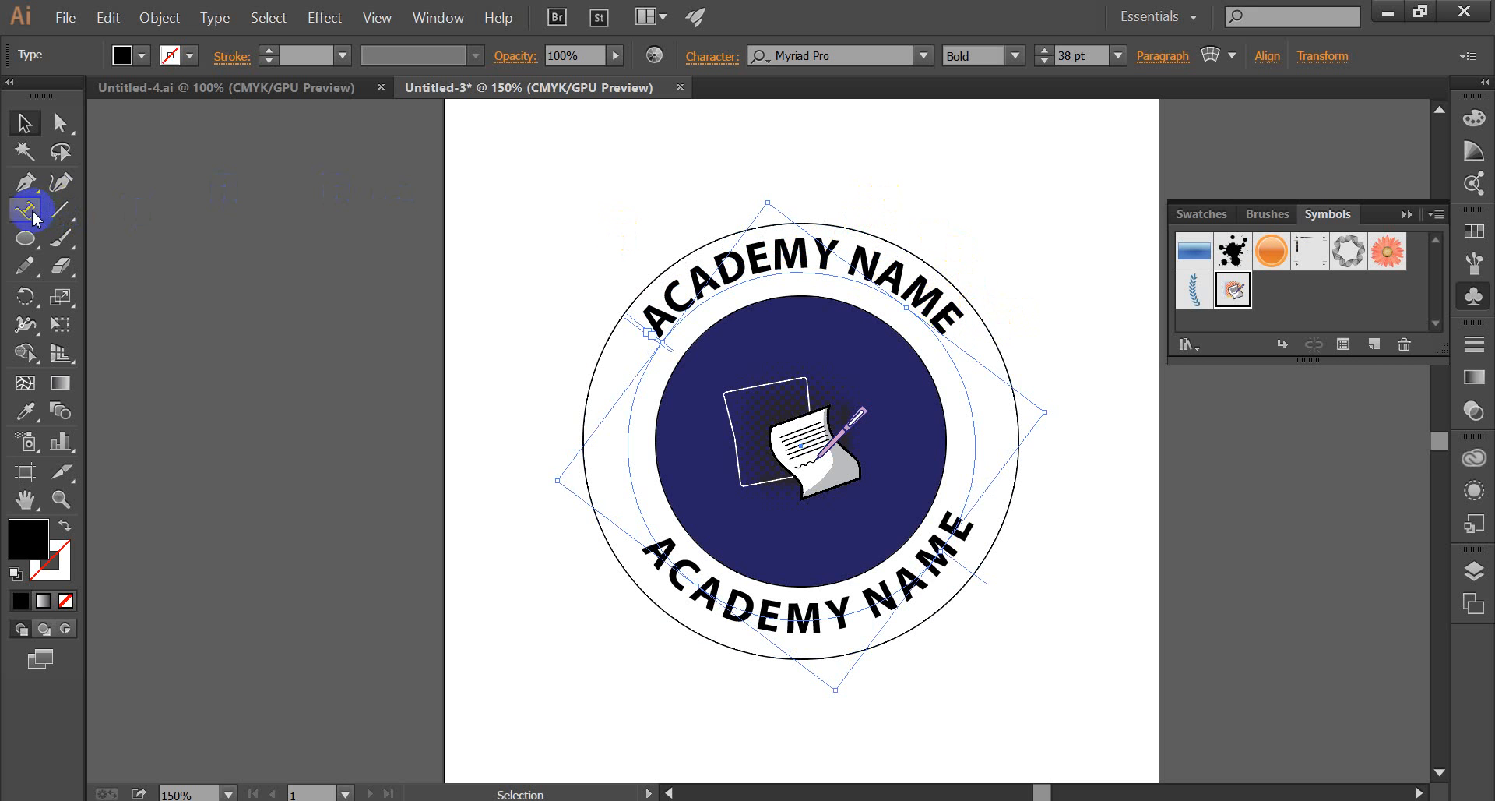
{"action": "left_click_drag", "start_coordinate": [966, 323], "coordinate": [648, 324]}
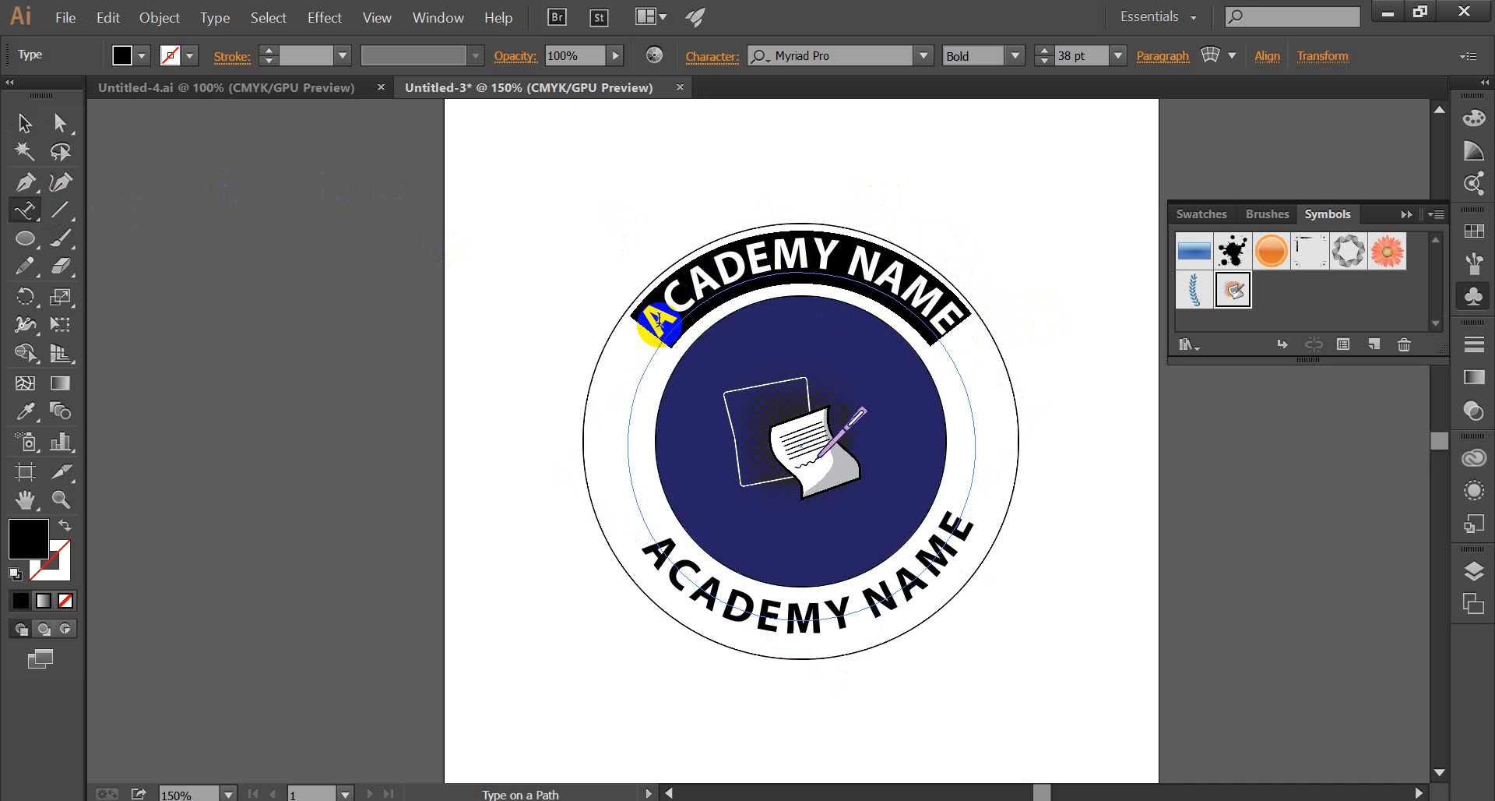
{"action": "left_click", "coordinate": [142, 57]}
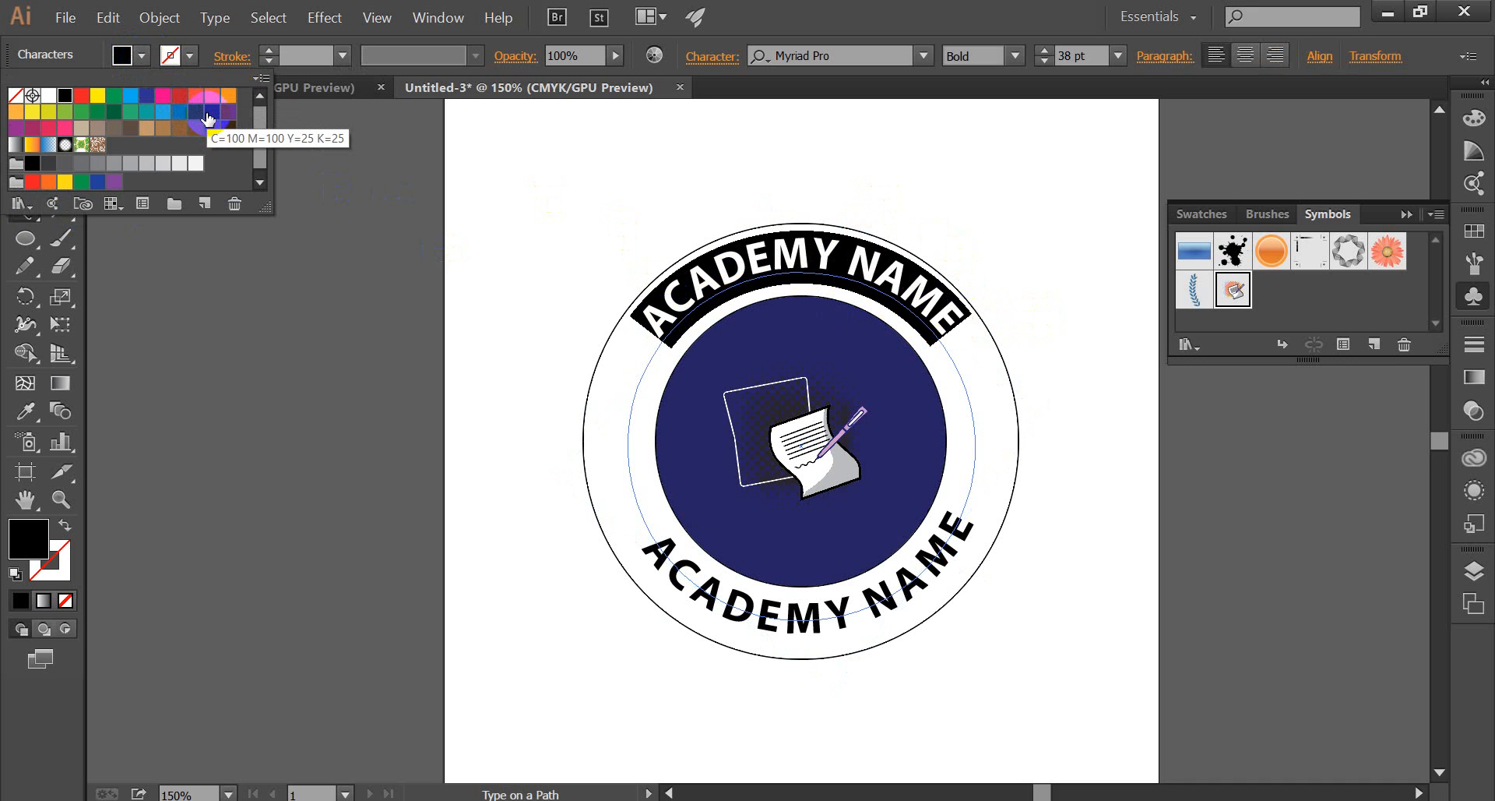
{"action": "left_click", "coordinate": [209, 117]}
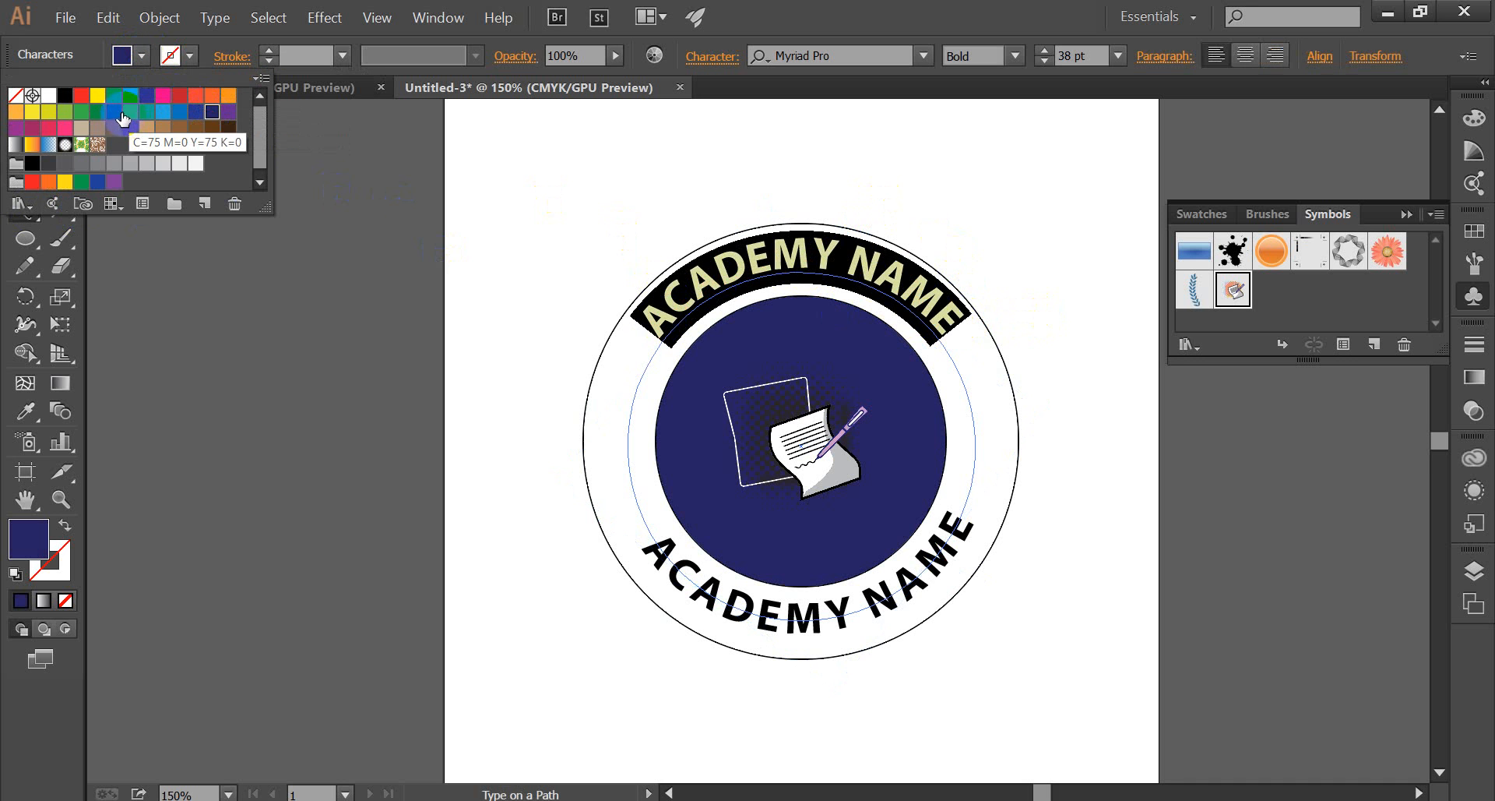
{"action": "left_click", "coordinate": [111, 96]}
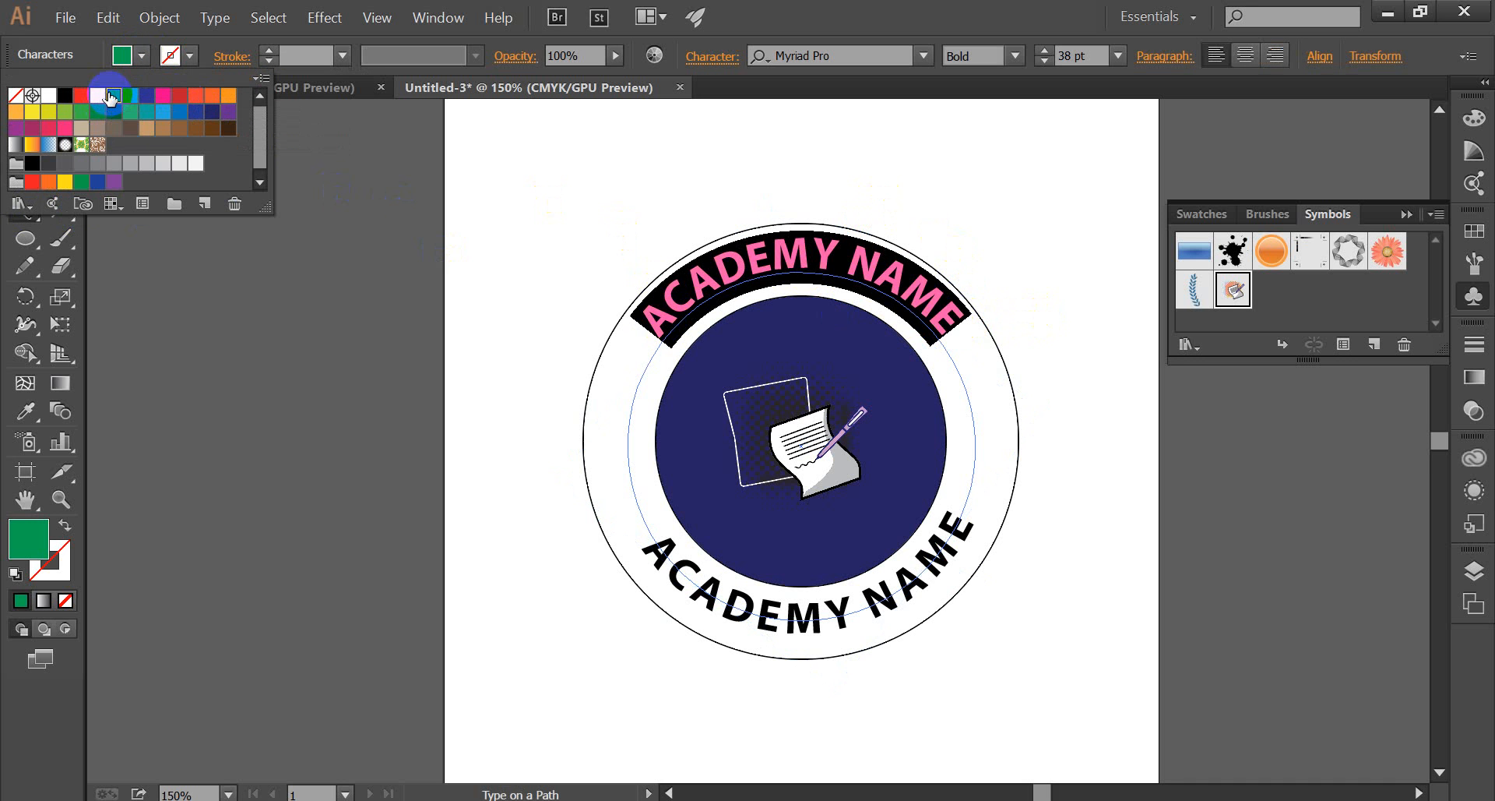
{"action": "left_click", "coordinate": [212, 129]}
{"action": "left_click", "coordinate": [500, 167]}
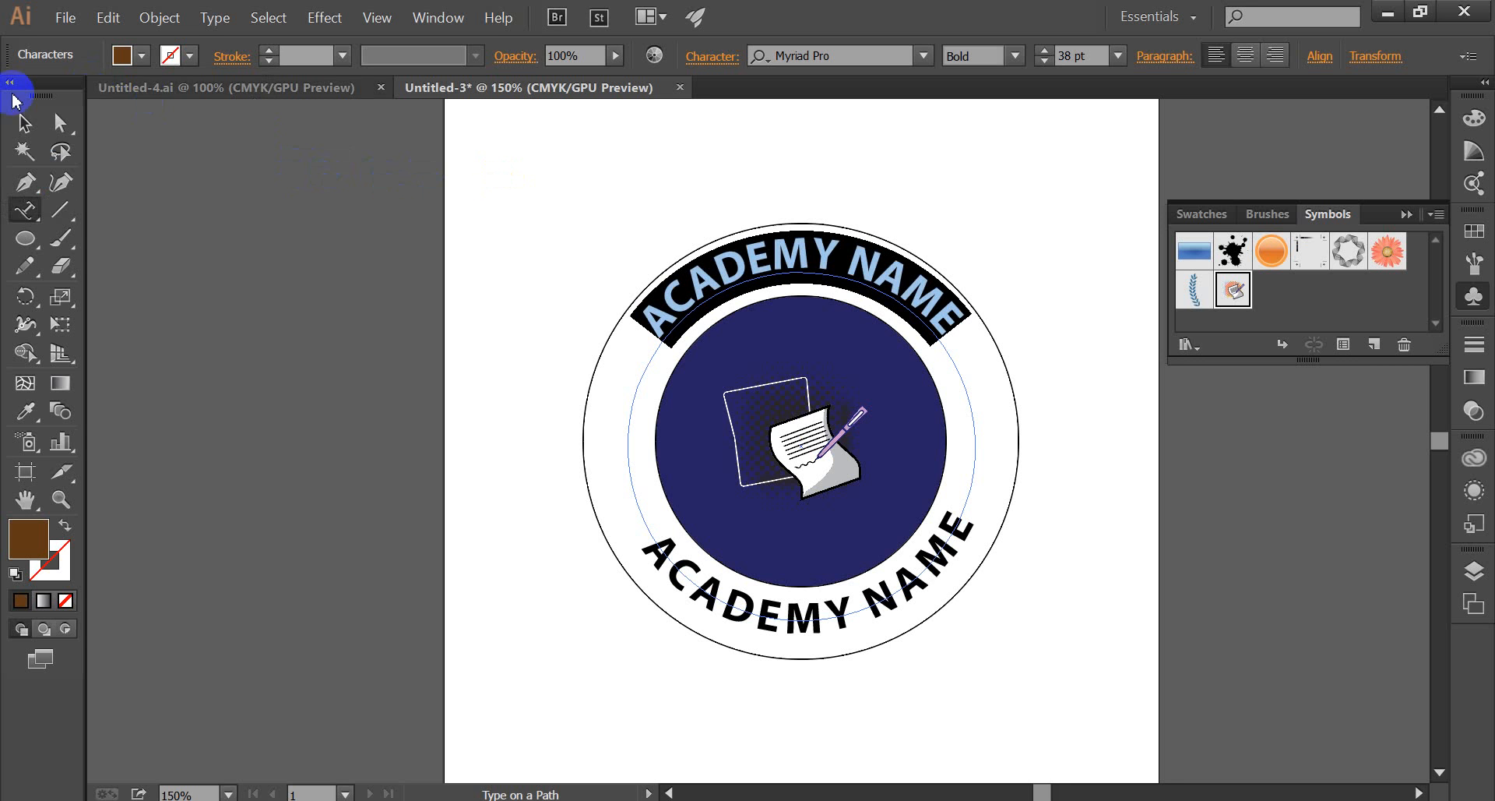
{"action": "left_click", "coordinate": [22, 124]}
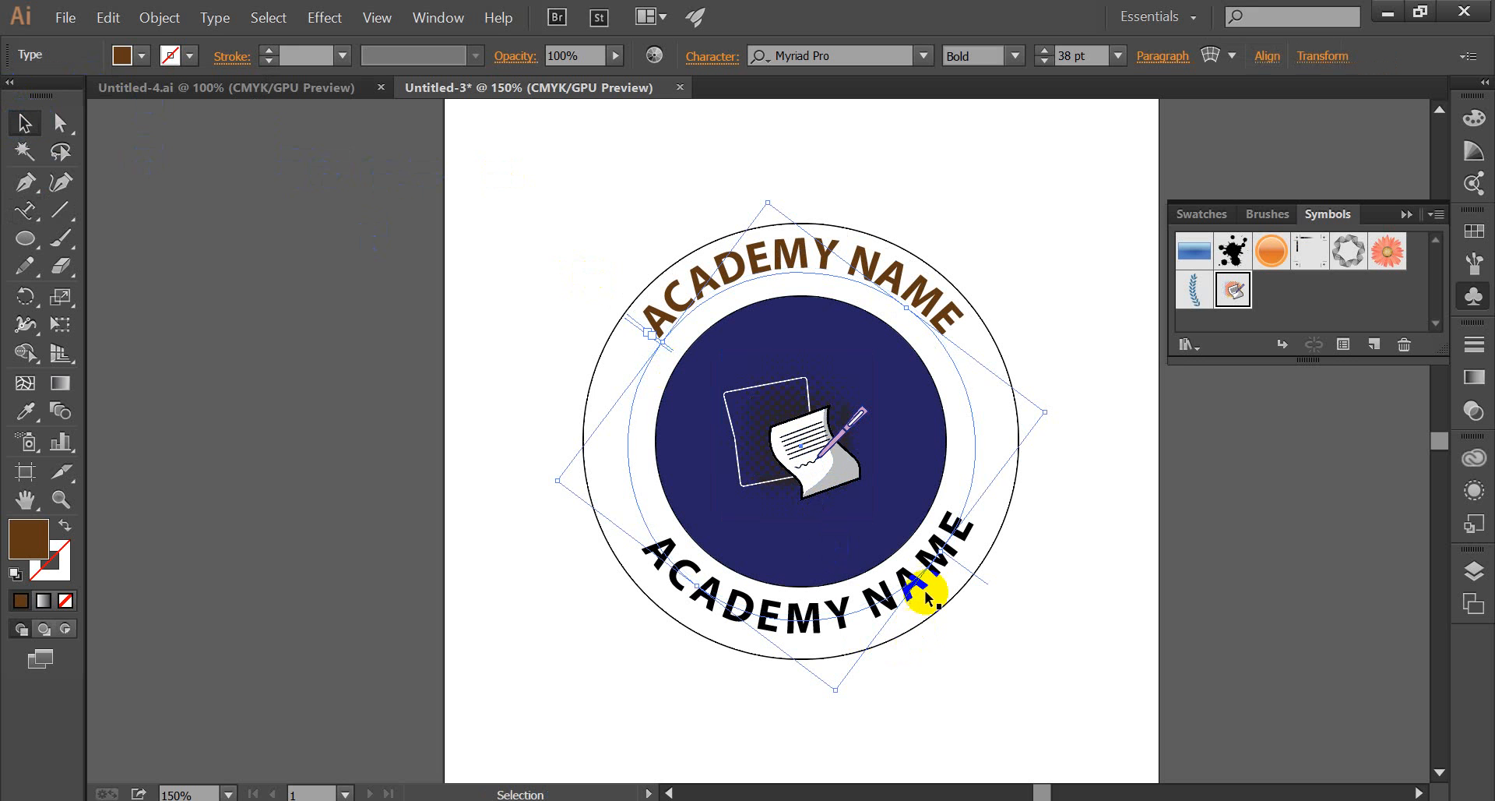
{"action": "left_click", "coordinate": [25, 210]}
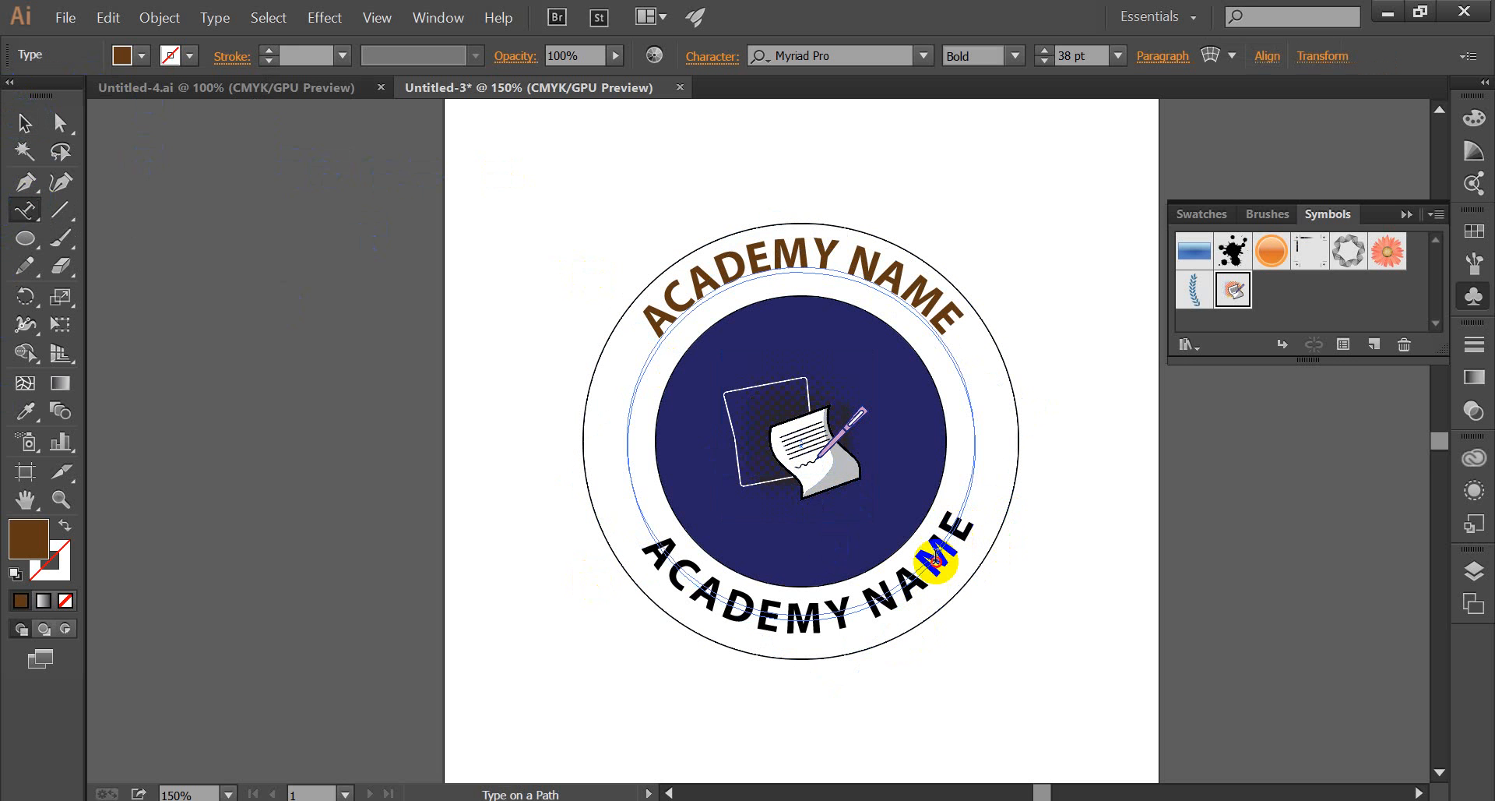
{"action": "left_click", "coordinate": [910, 576]}
{"action": "left_click", "coordinate": [910, 576]}
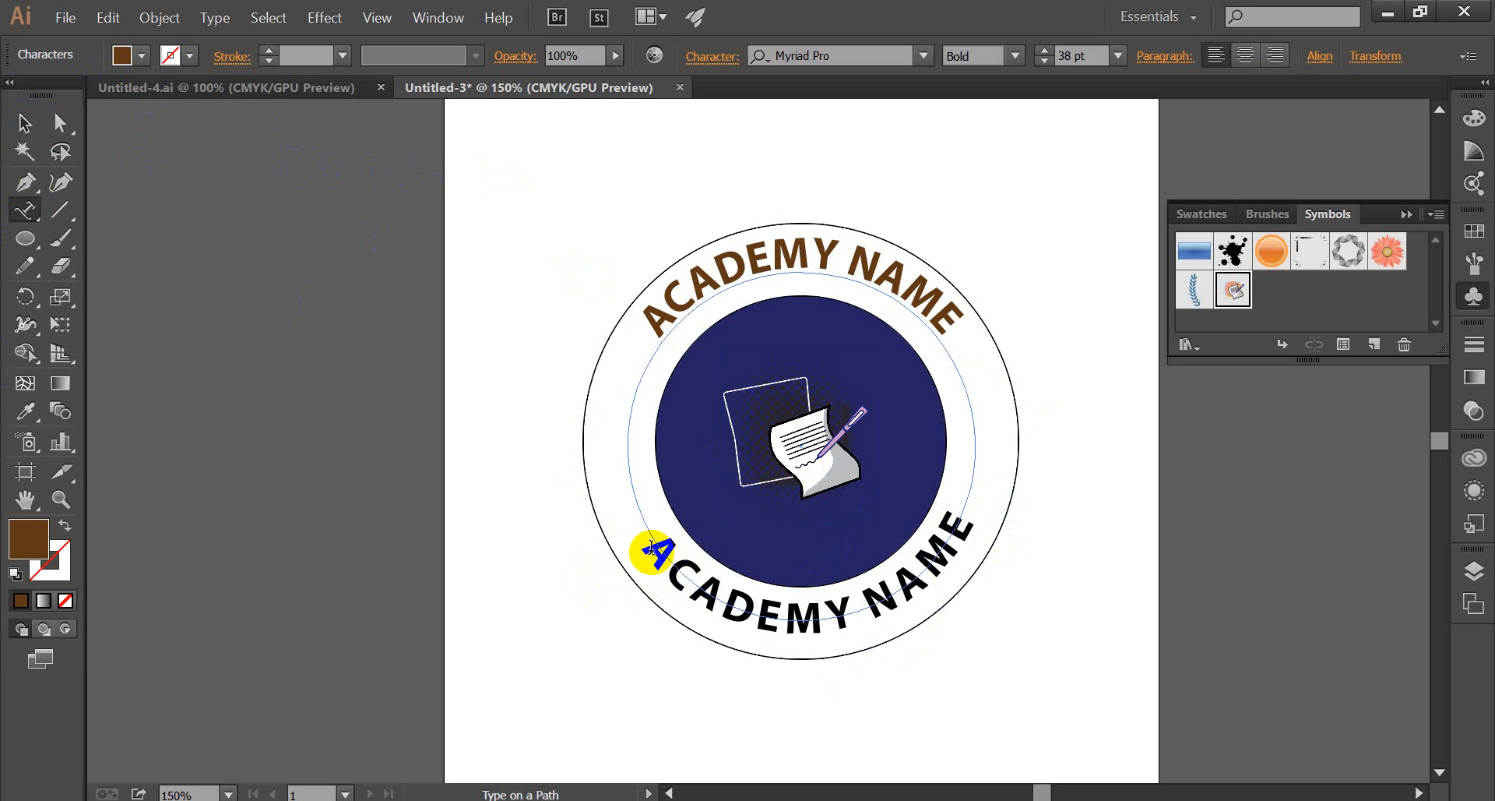
{"action": "left_click", "coordinate": [62, 123]}
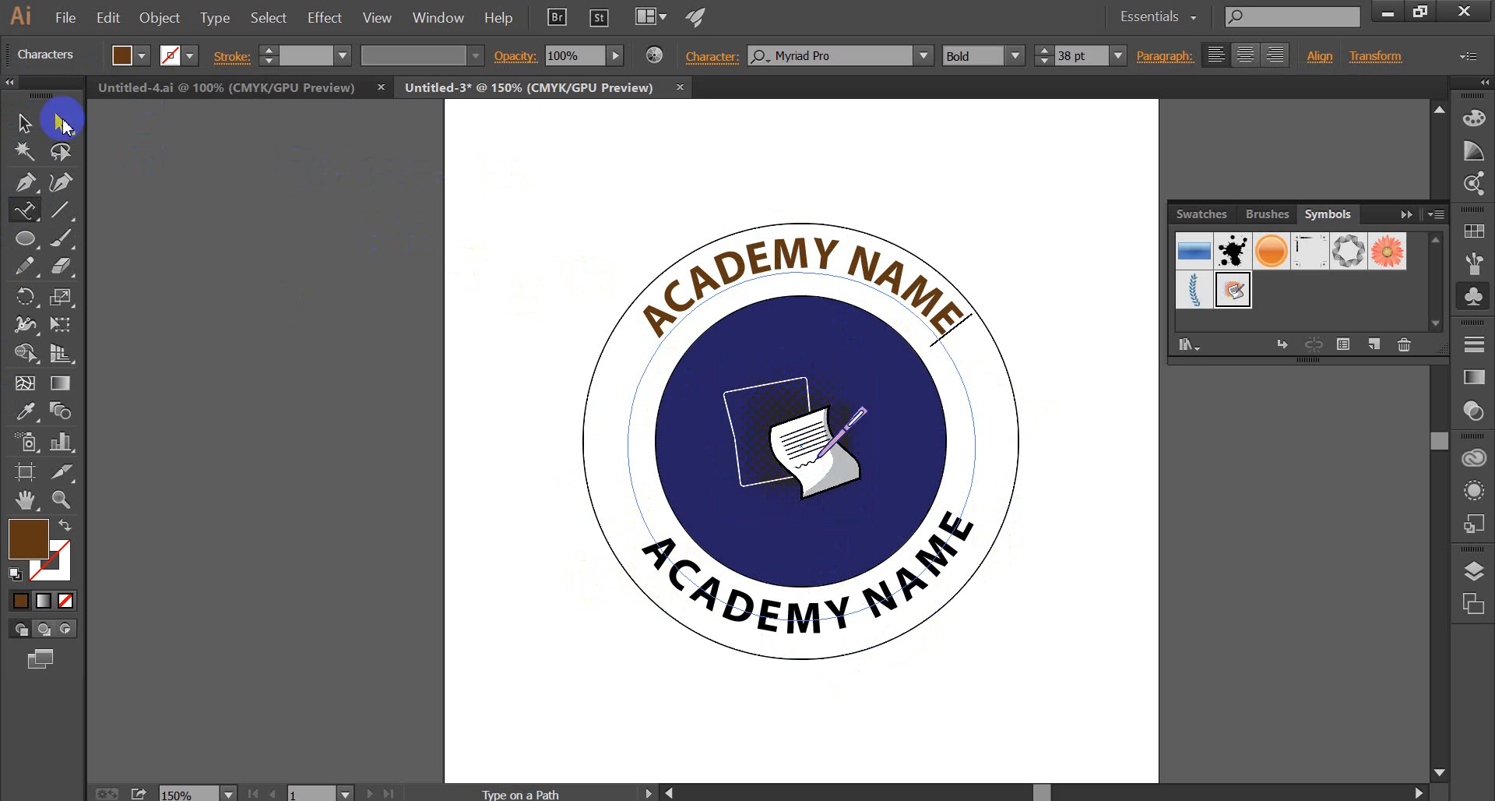
{"action": "left_click", "coordinate": [24, 122]}
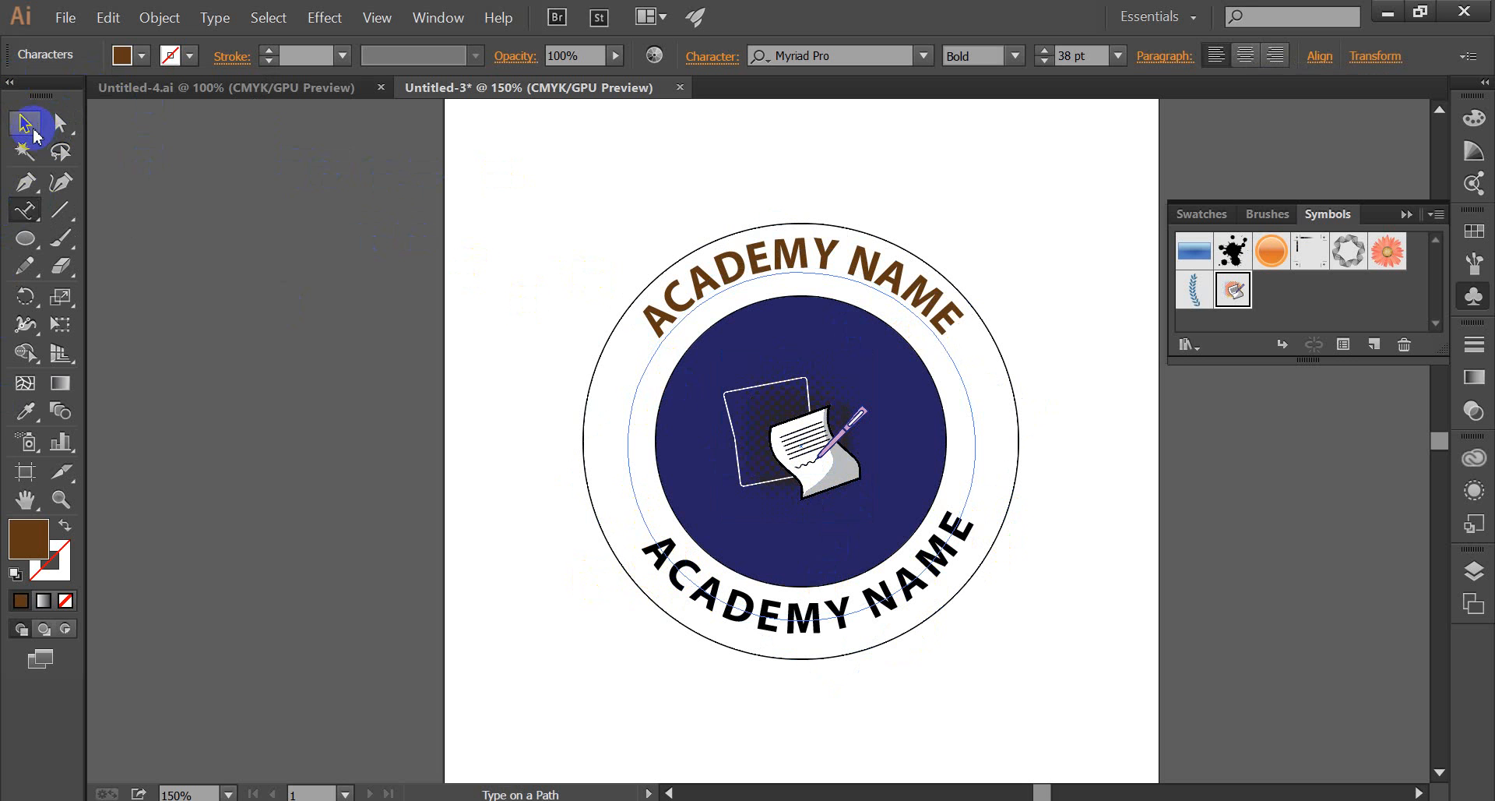
Select all characters of the bottom "ACADEMY NAME" text, fill them with the same dark brown, and finish text editing.
{"action": "left_click", "coordinate": [37, 222]}
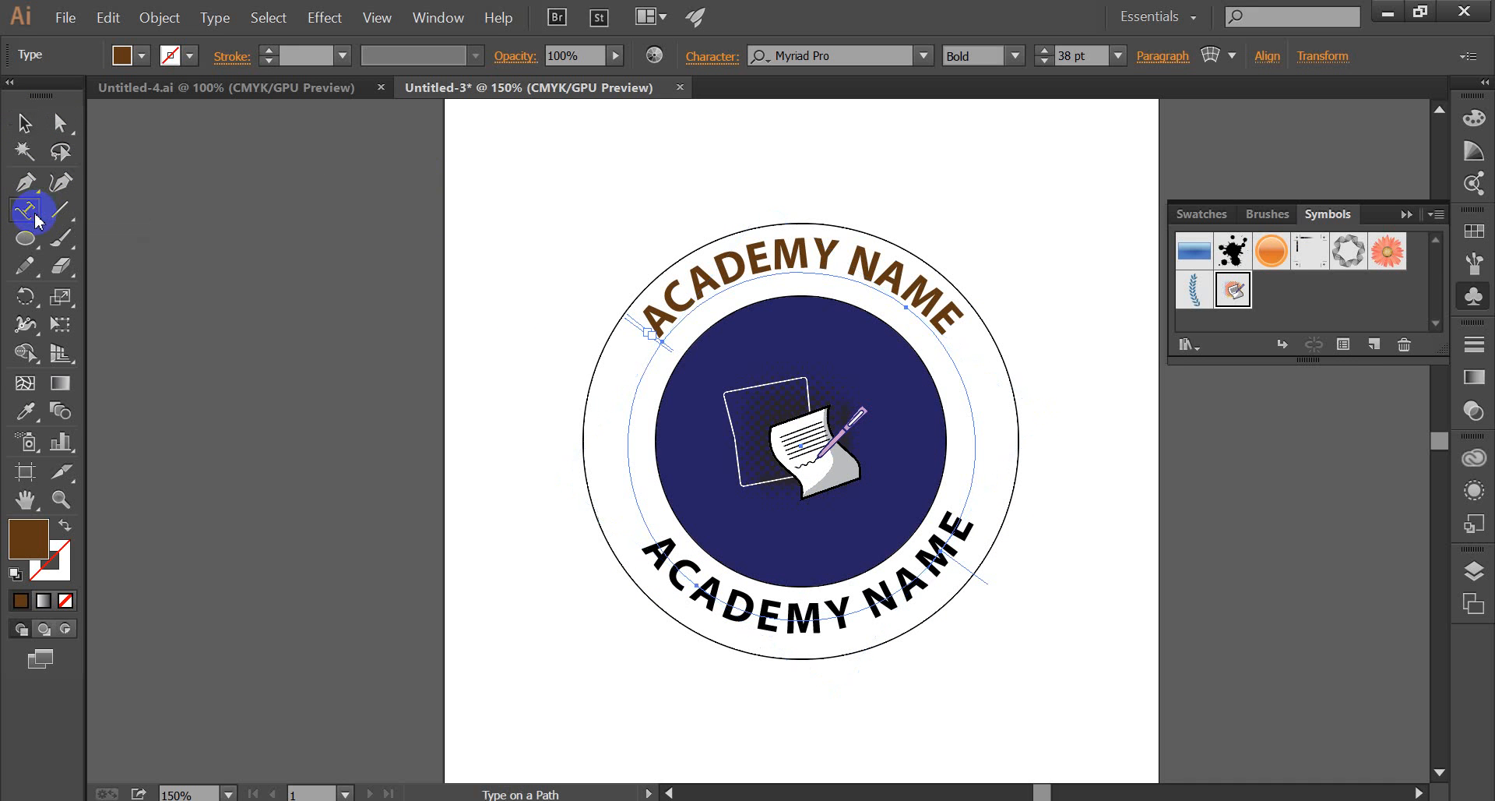
{"action": "left_click", "coordinate": [648, 554]}
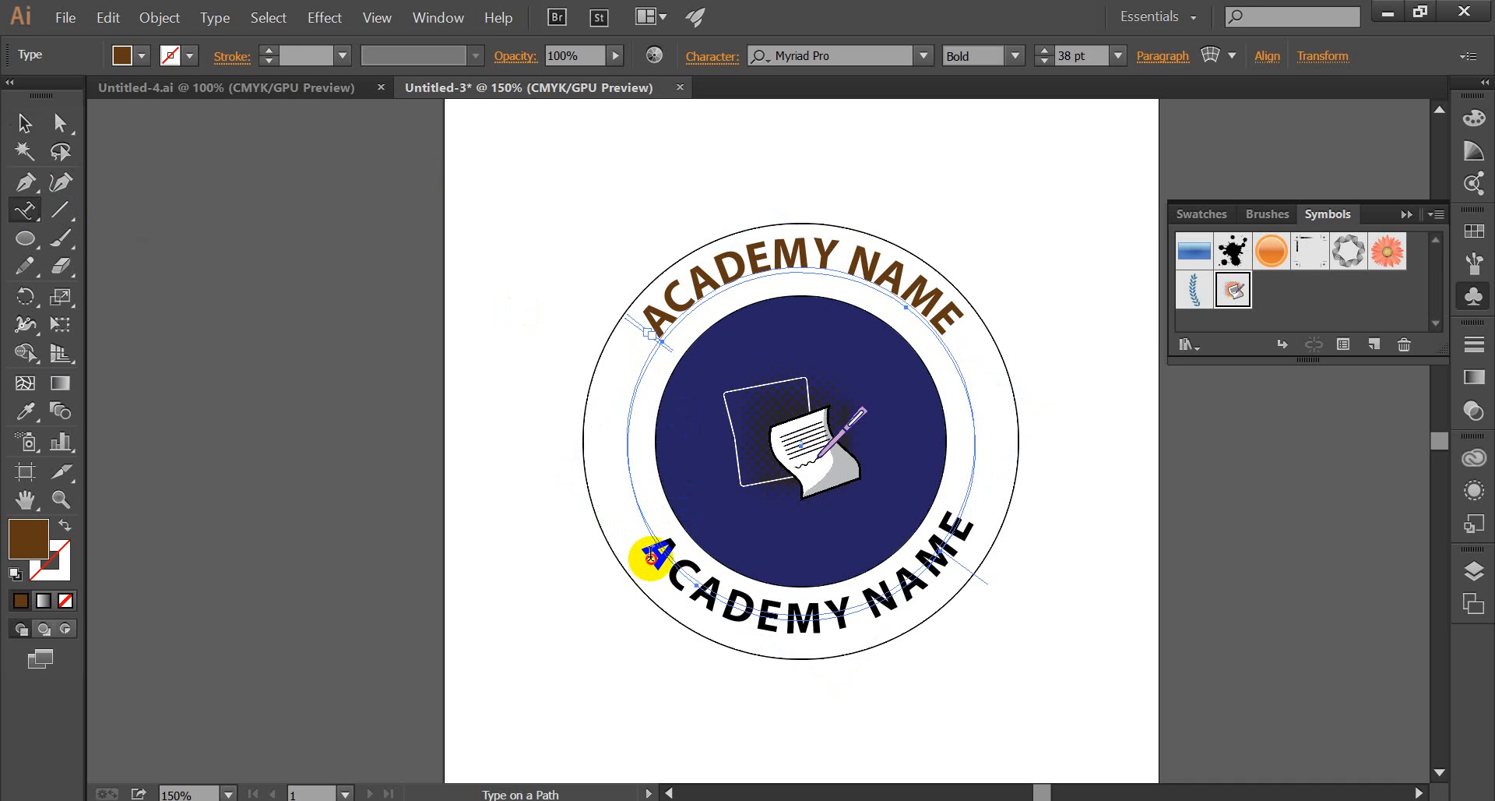
{"action": "left_click", "coordinate": [652, 554]}
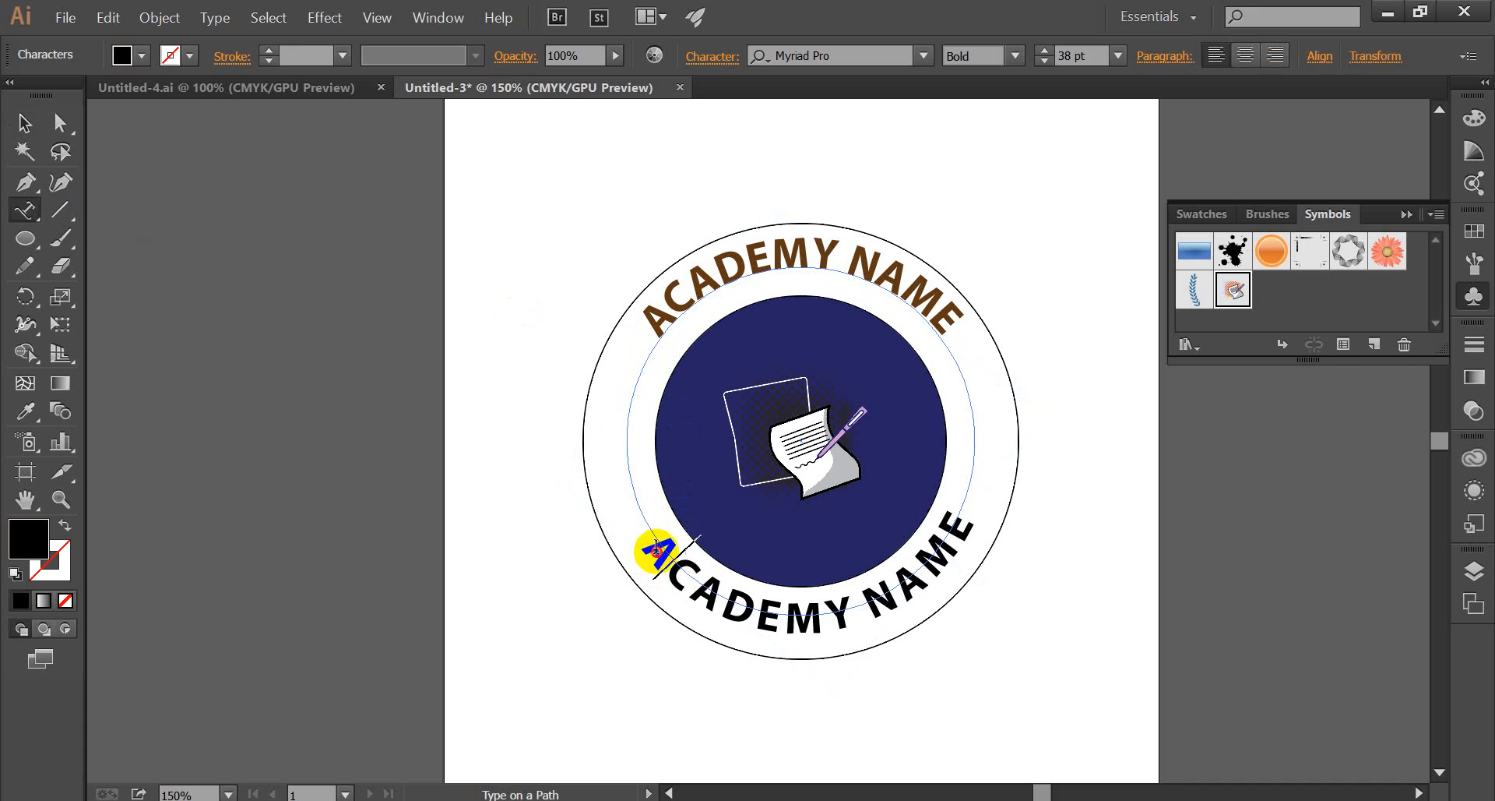
{"action": "left_click_drag", "start_coordinate": [657, 548], "coordinate": [736, 619]}
{"action": "left_click_drag", "start_coordinate": [844, 631], "coordinate": [963, 519]}
{"action": "left_click", "coordinate": [143, 63]}
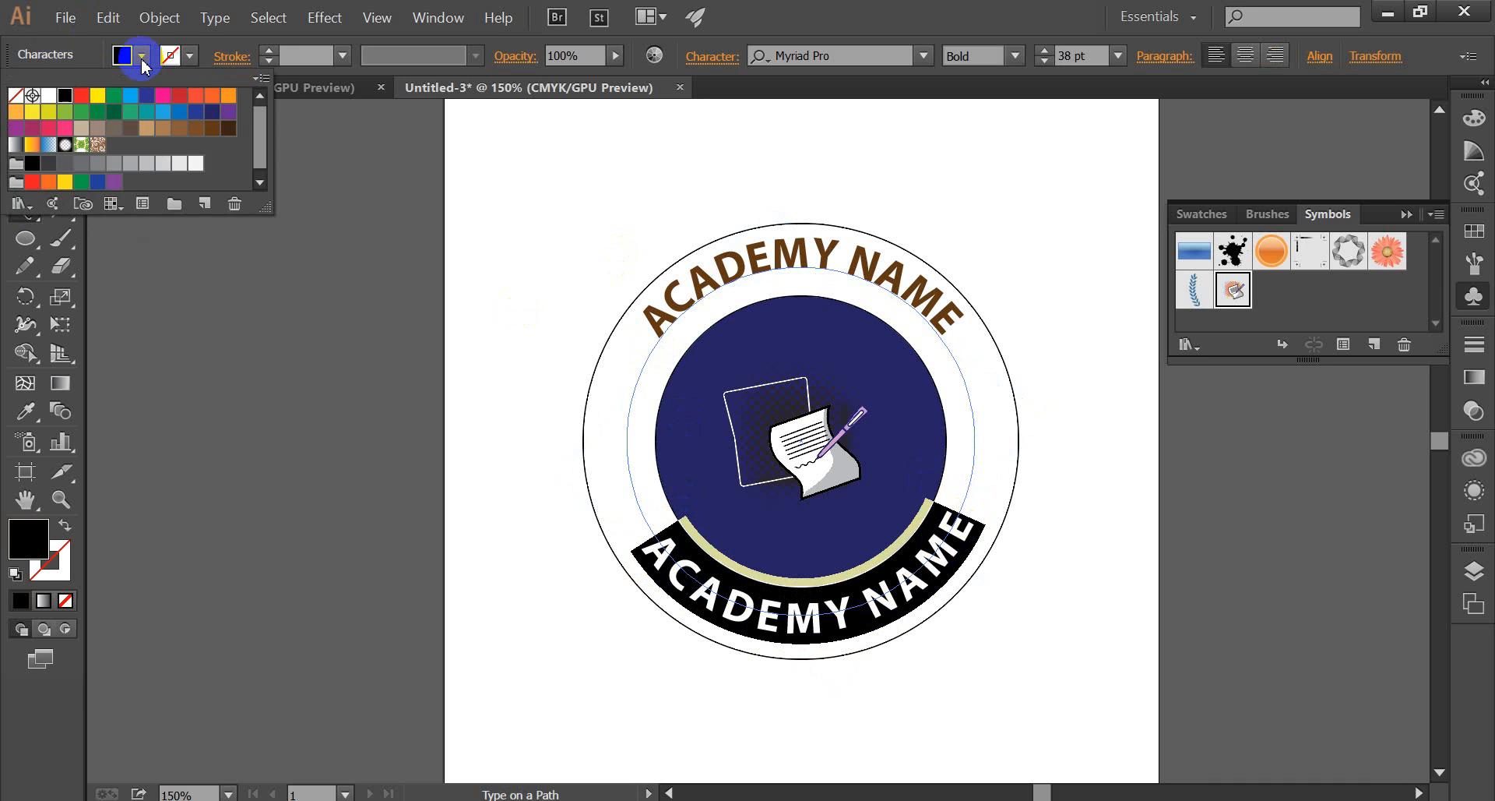
{"action": "left_click", "coordinate": [209, 134]}
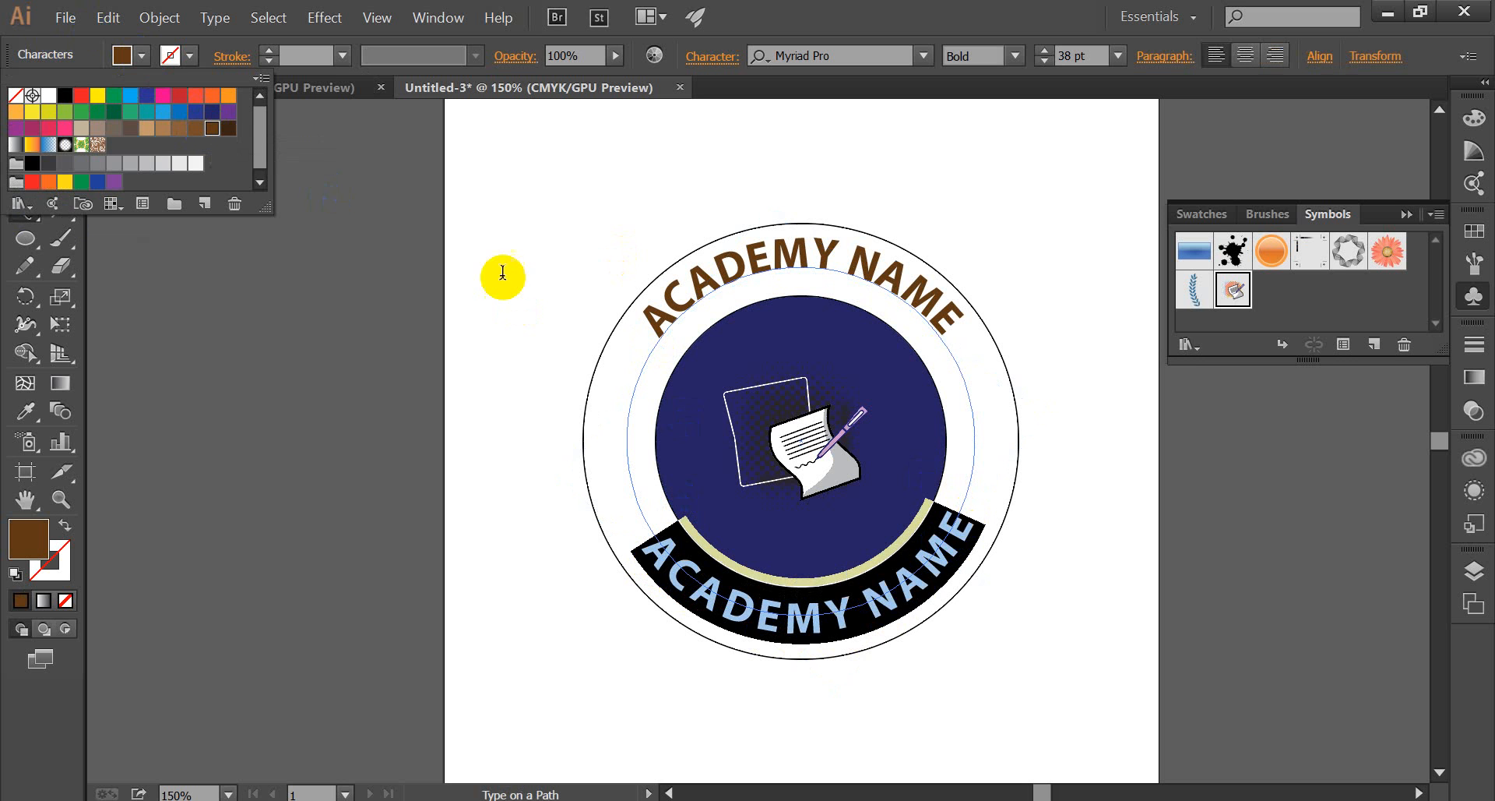
{"action": "left_click", "coordinate": [500, 273]}
{"action": "left_click", "coordinate": [26, 129]}
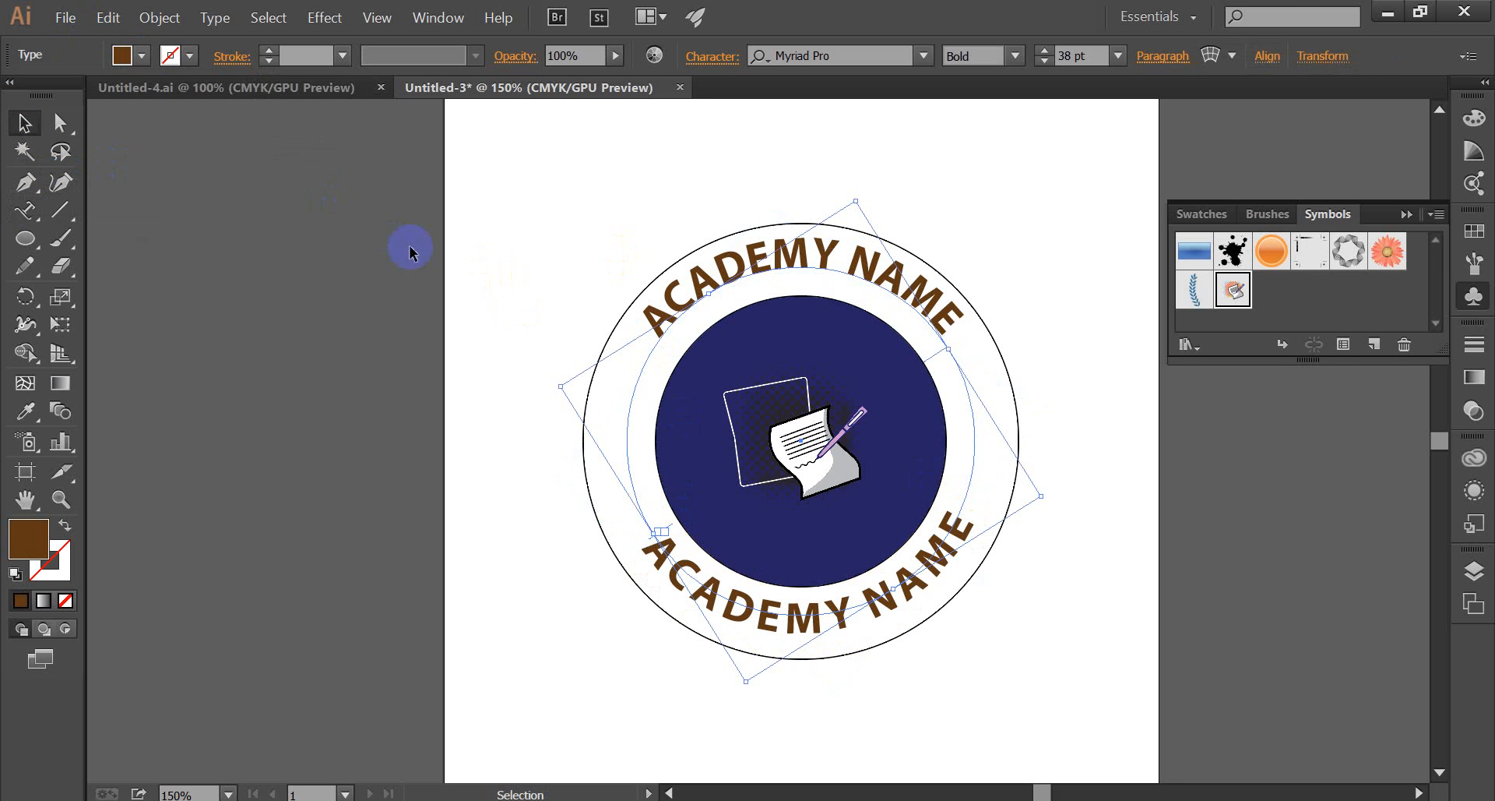
Rotate the bottom "ACADEMY NAME" text slightly clockwise around the ring to balance it with the top text, and deselect it.
{"action": "left_click", "coordinate": [462, 265]}
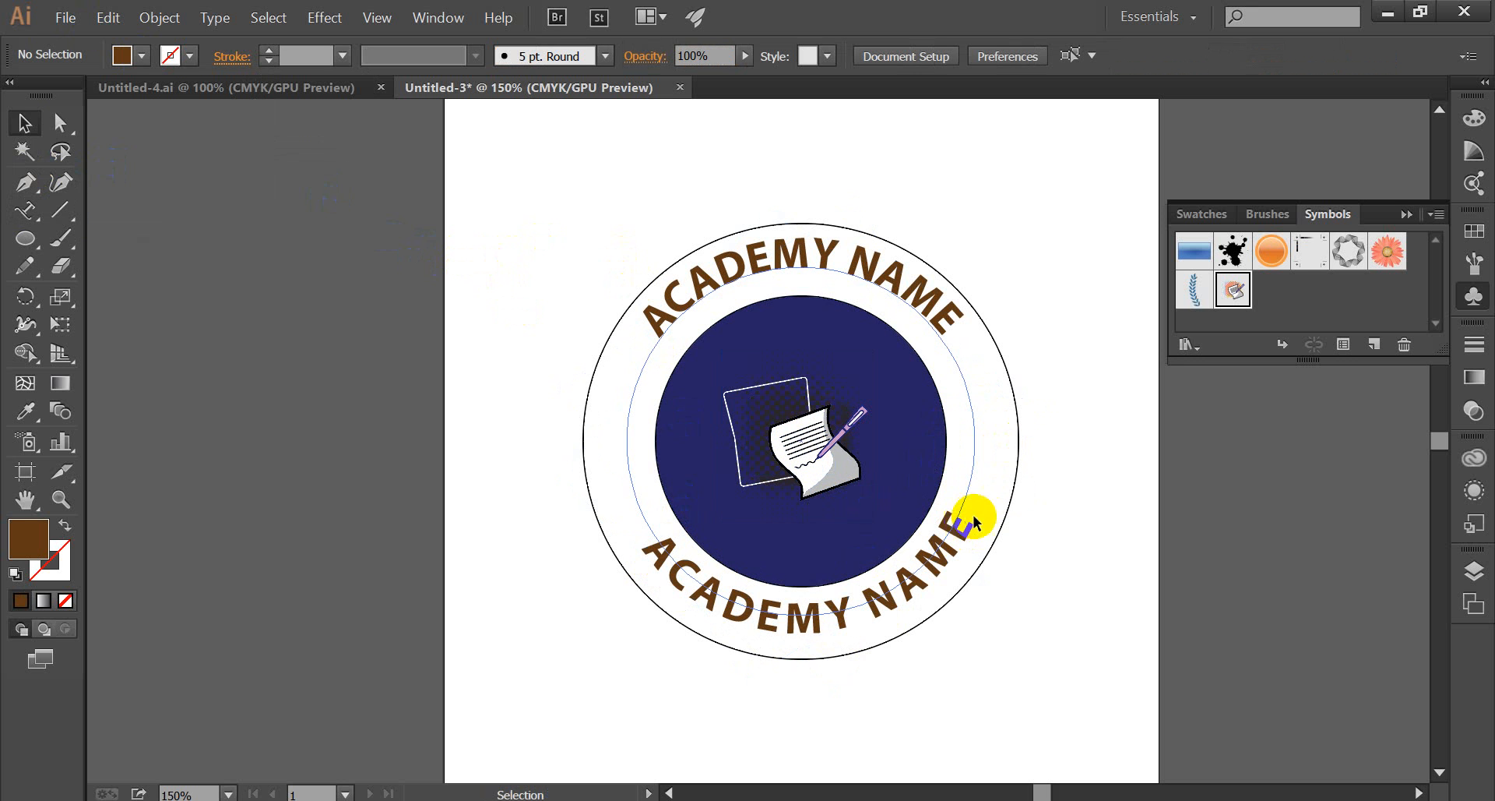
{"action": "left_click", "coordinate": [886, 600]}
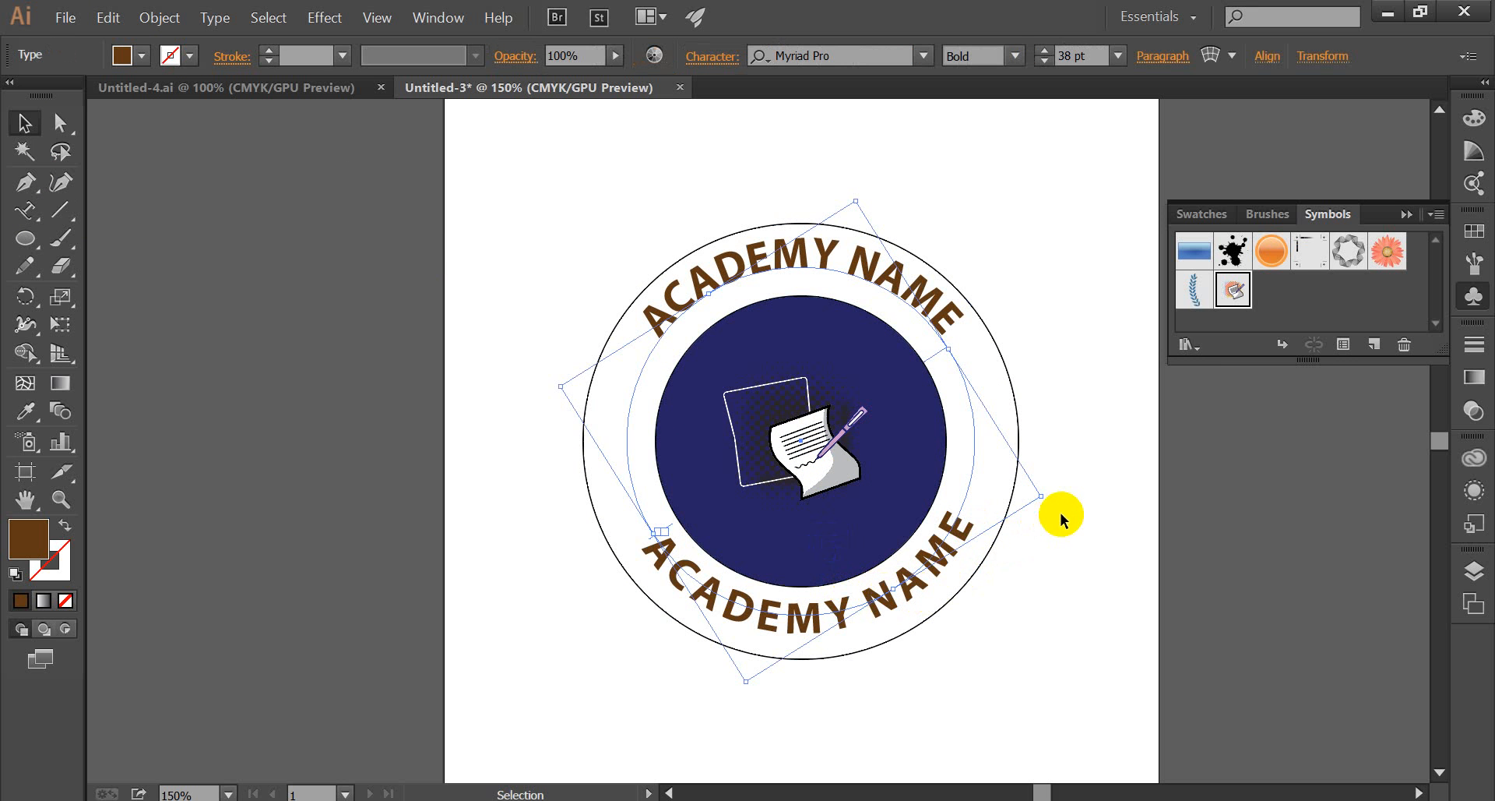
{"action": "left_click_drag", "start_coordinate": [1044, 501], "coordinate": [1047, 504]}
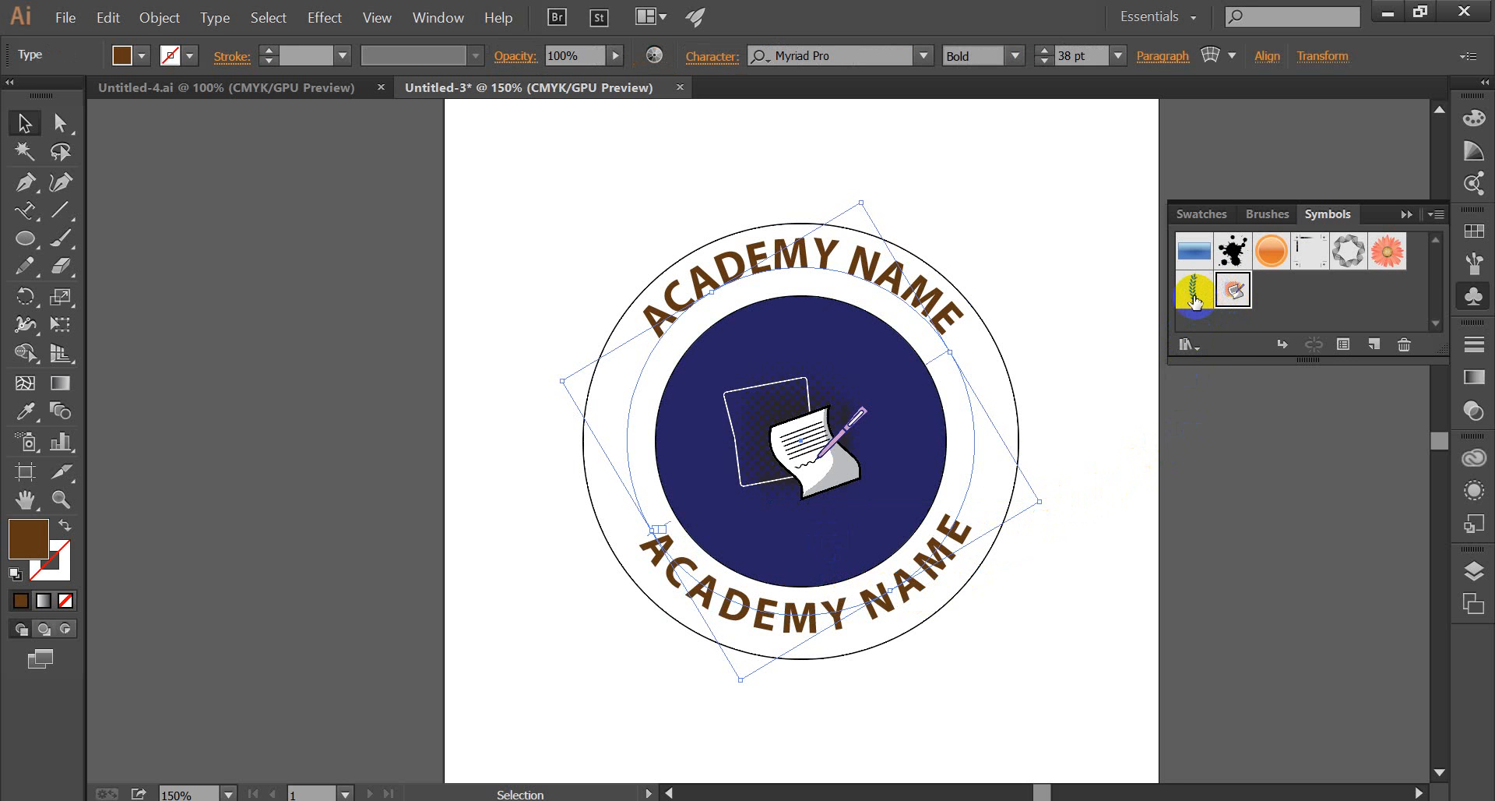
{"action": "left_click", "coordinate": [1098, 346]}
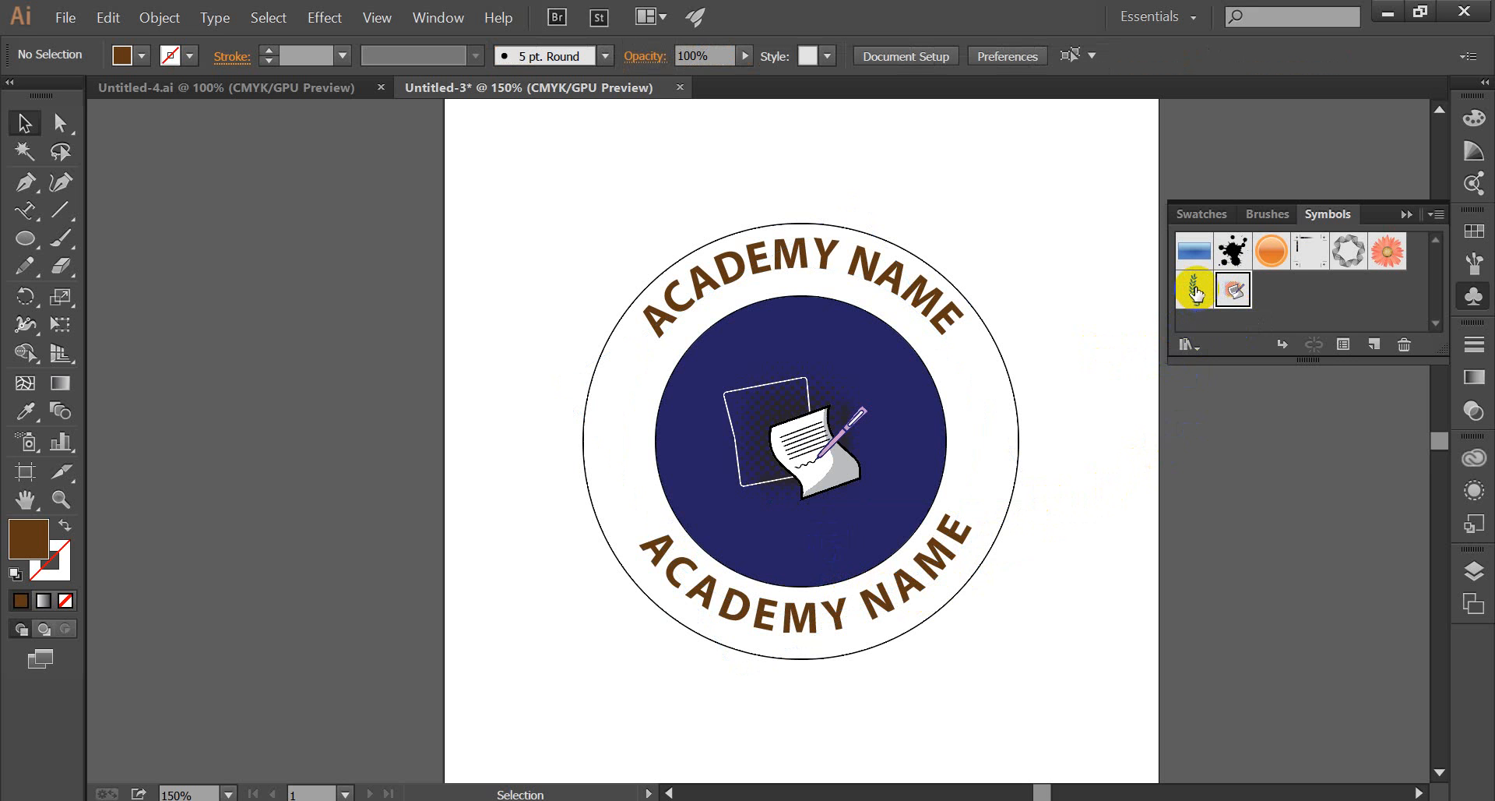
Place the blue laurel branch symbol in the left side of the ring and enlarge it proportionally to fill the gap between the texts.
{"action": "left_click_drag", "start_coordinate": [1196, 292], "coordinate": [620, 444]}
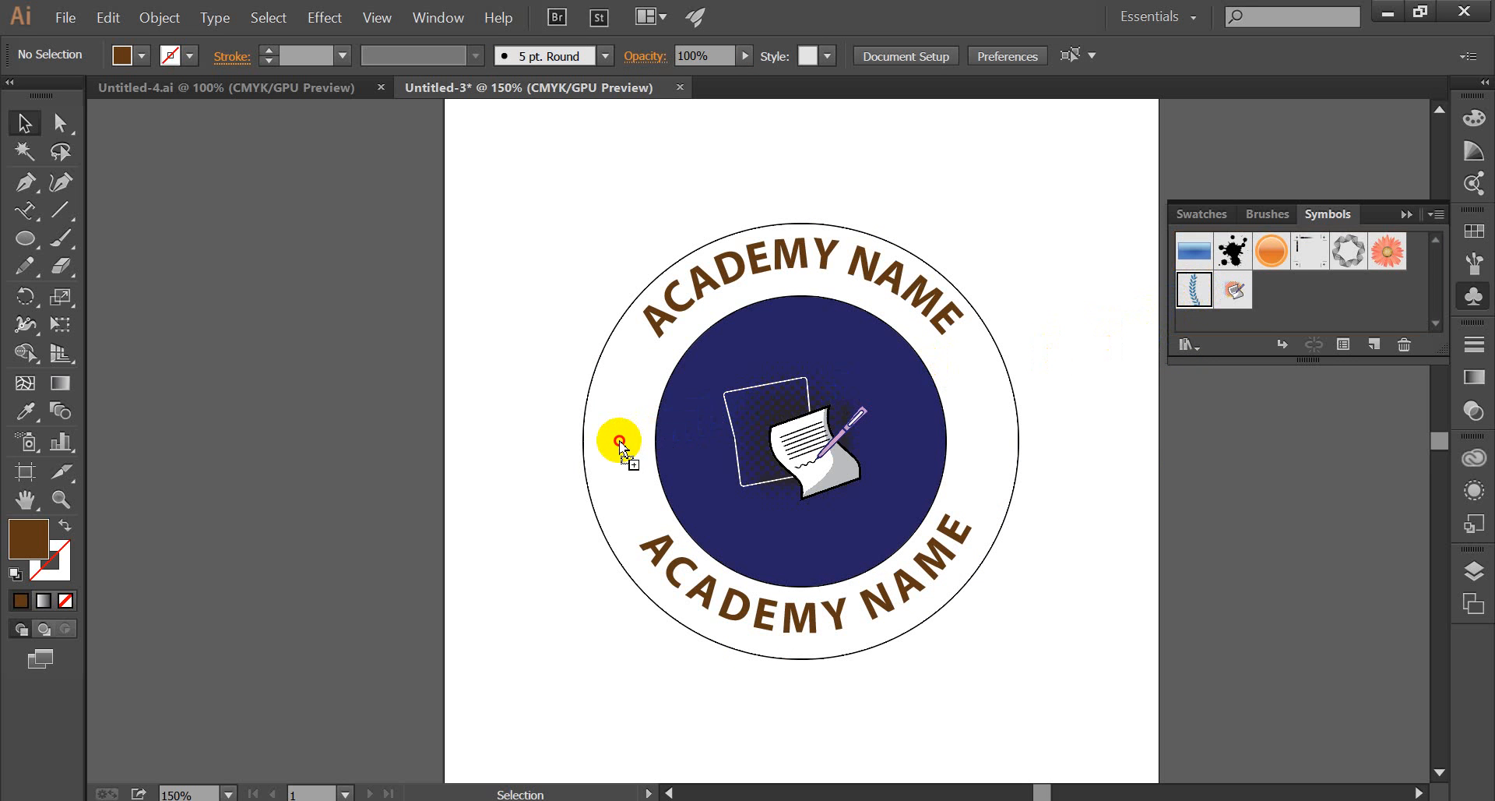
{"action": "left_click_drag", "start_coordinate": [620, 444], "coordinate": [620, 443]}
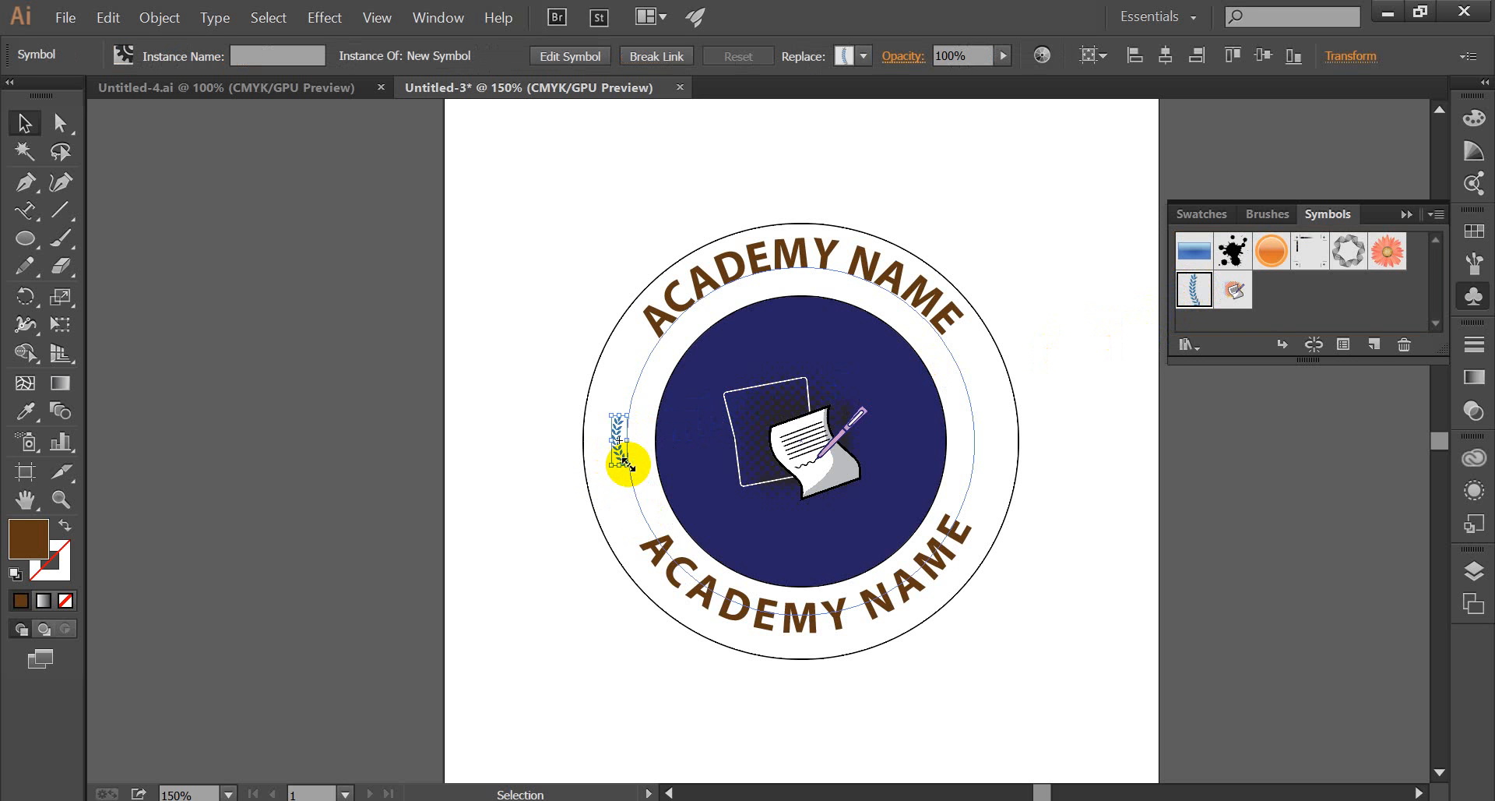
{"action": "key", "text": "shift"}
{"action": "left_click_drag", "start_coordinate": [624, 461], "coordinate": [667, 523]}
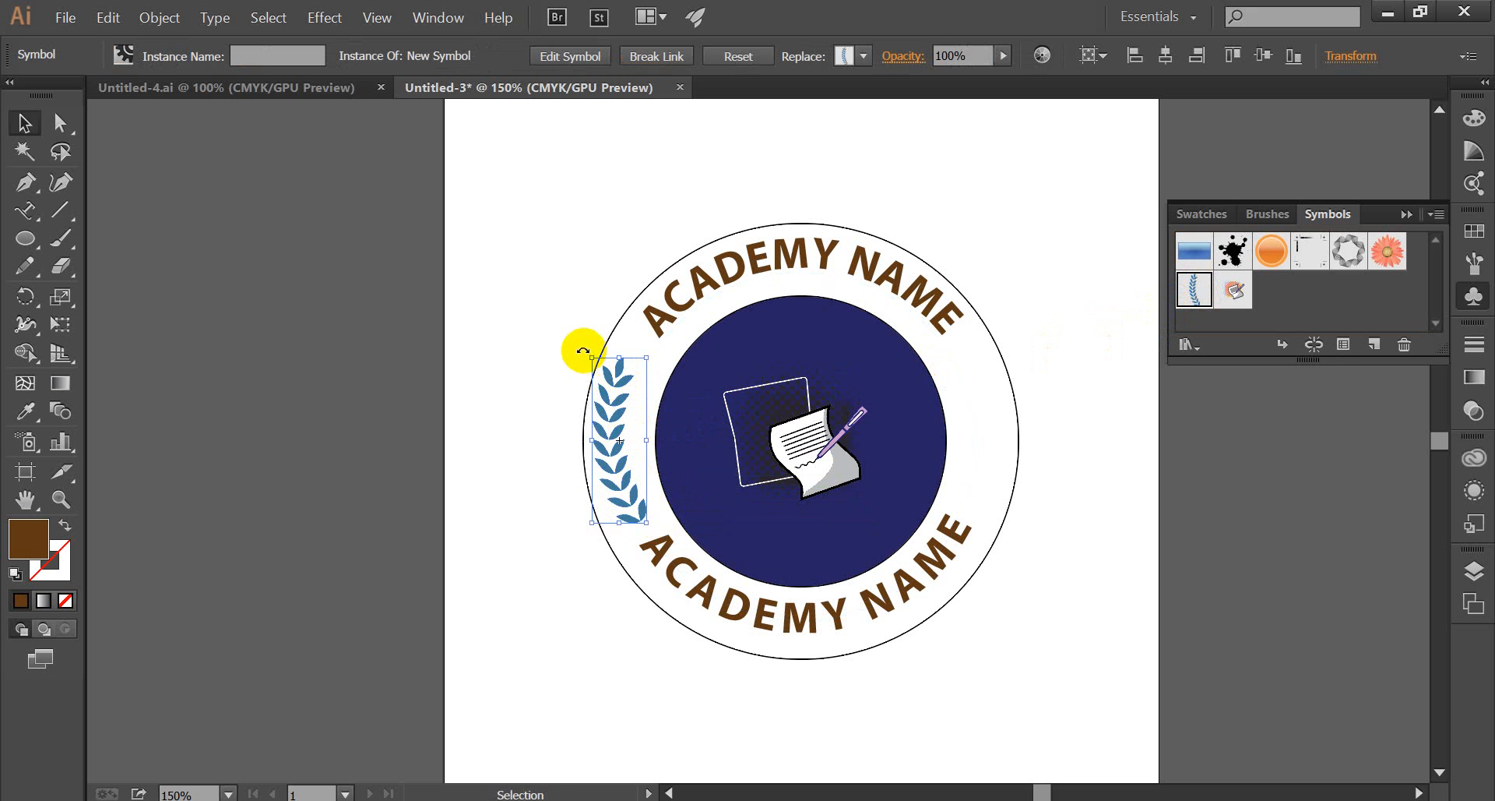
Rotate the laurel branch slightly clockwise and shift it to sit midway between the navy and outline circles, following the ring's left curve.
{"action": "left_click_drag", "start_coordinate": [583, 350], "coordinate": [590, 355]}
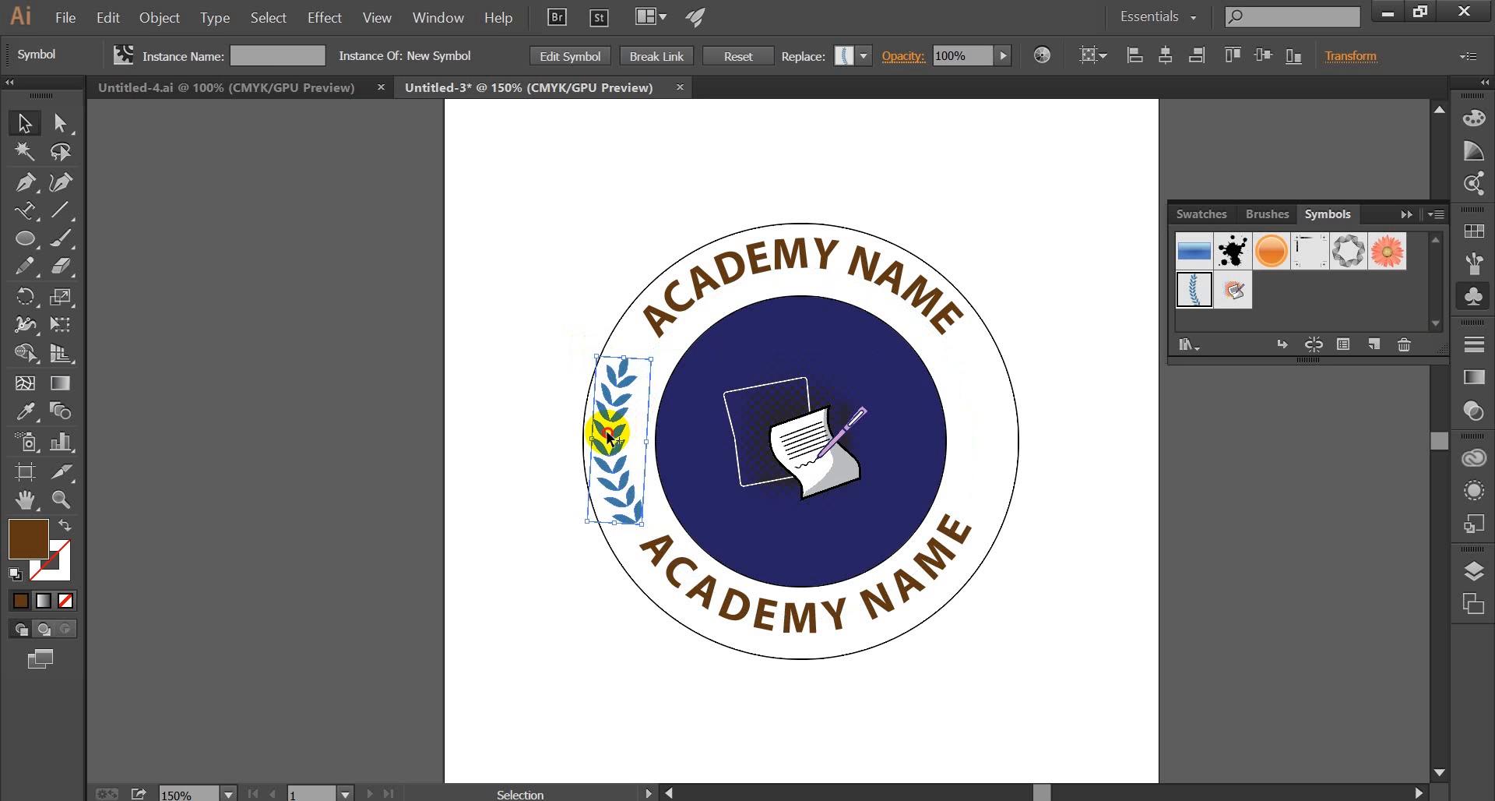
{"action": "left_click_drag", "start_coordinate": [608, 439], "coordinate": [617, 438]}
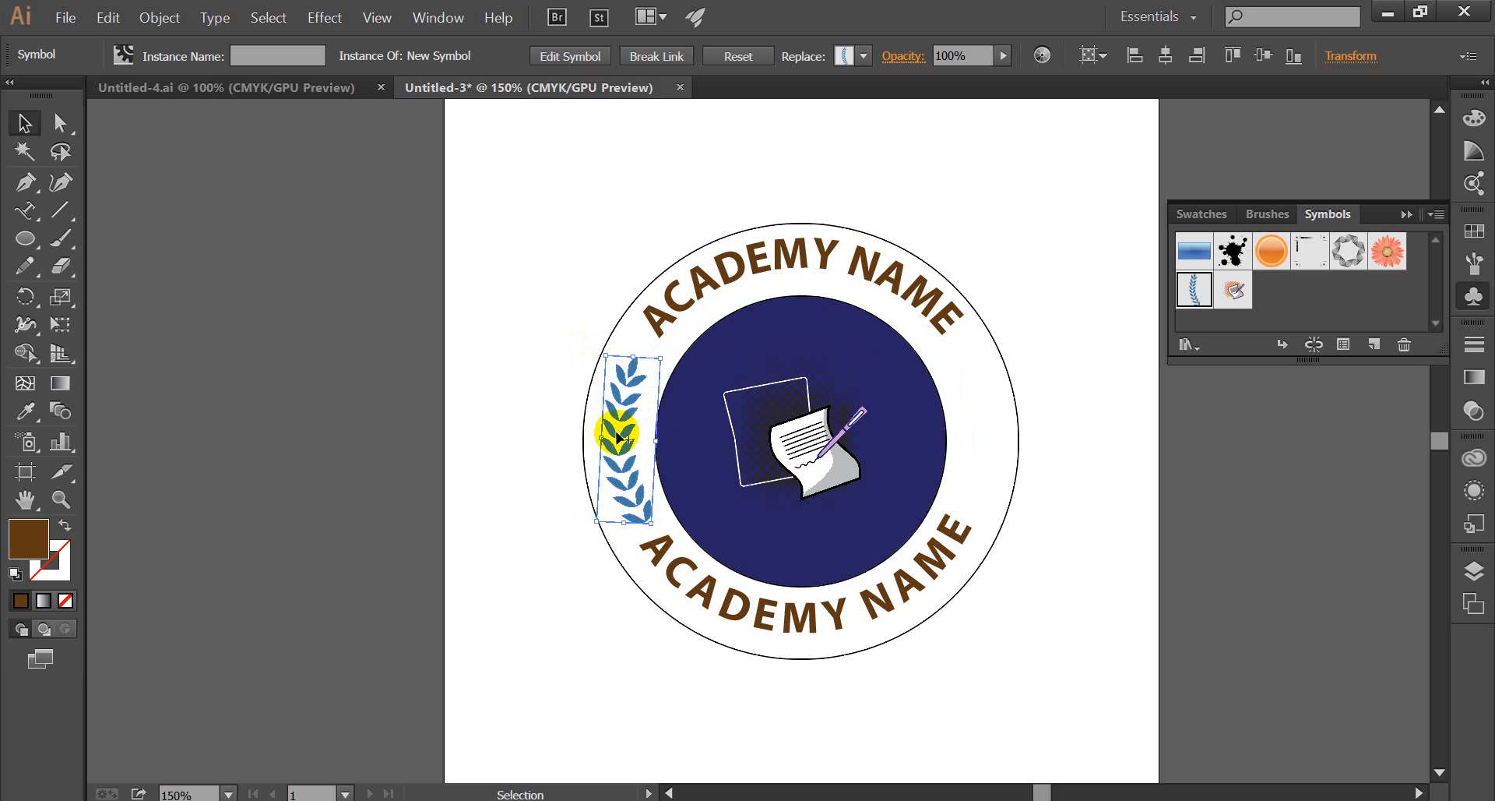
{"action": "left_click_drag", "start_coordinate": [657, 525], "coordinate": [649, 532]}
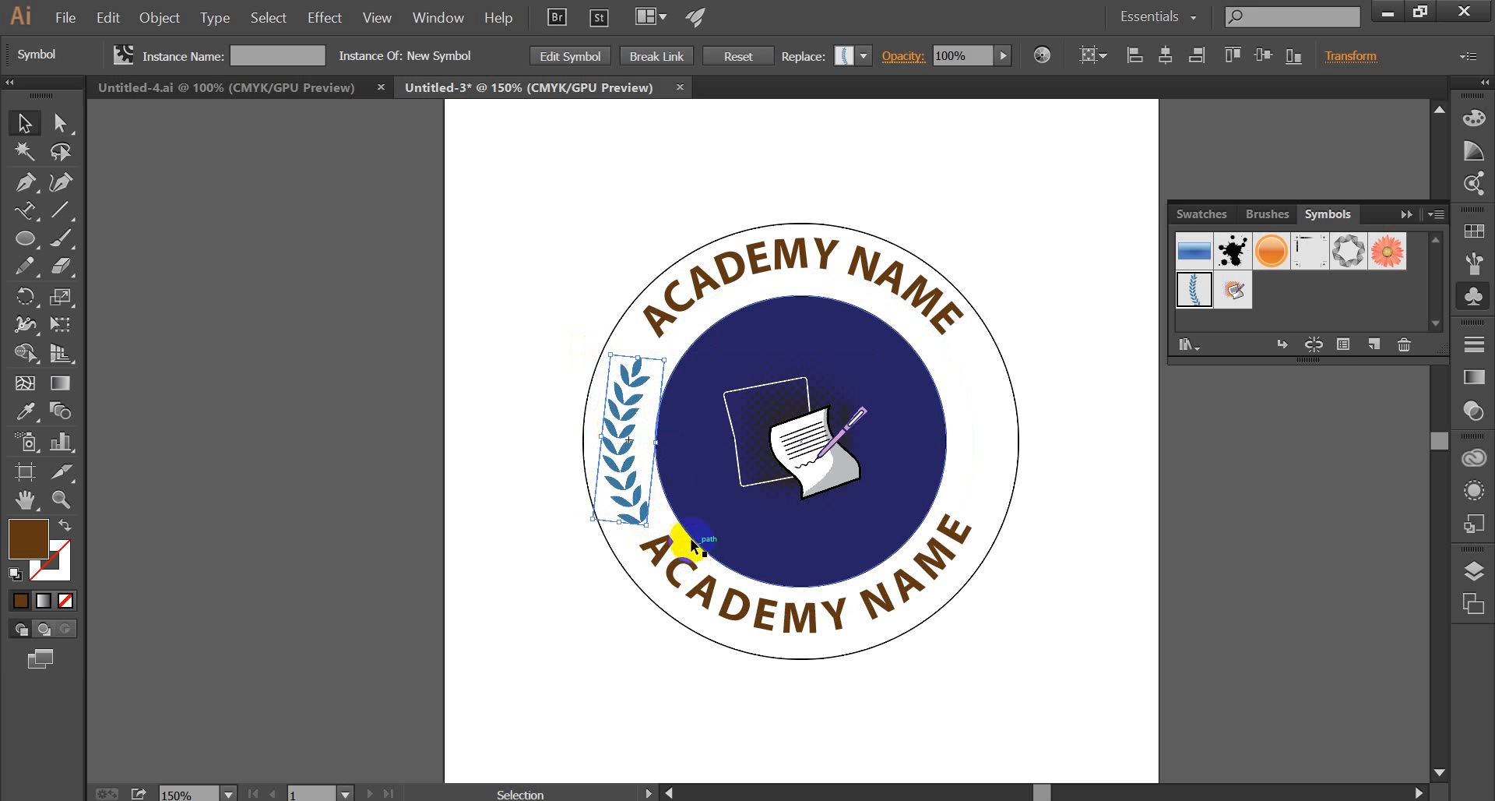
{"action": "key", "text": "Left"}
{"action": "key", "text": "Left"}
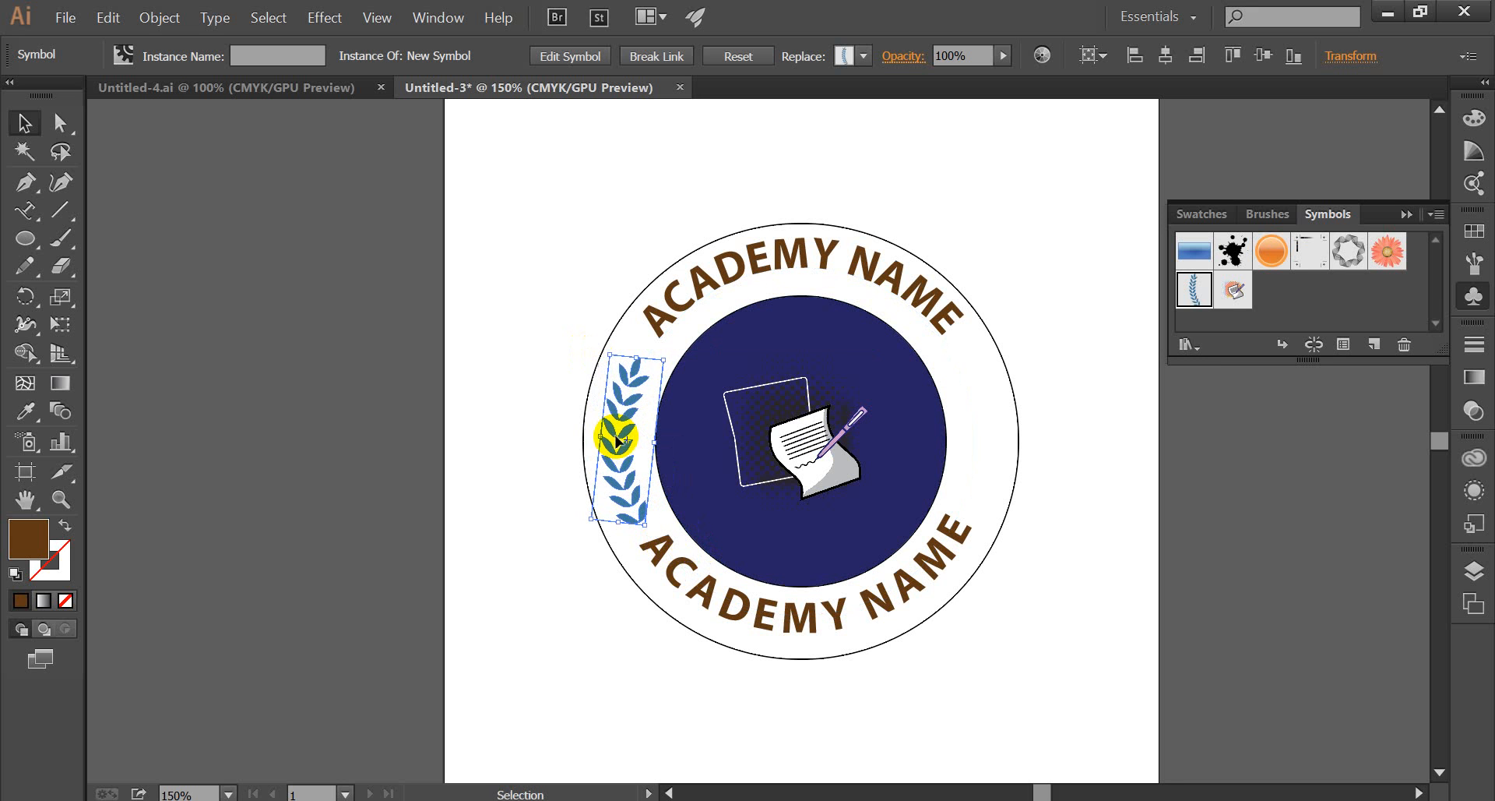
{"action": "left_click", "coordinate": [506, 411]}
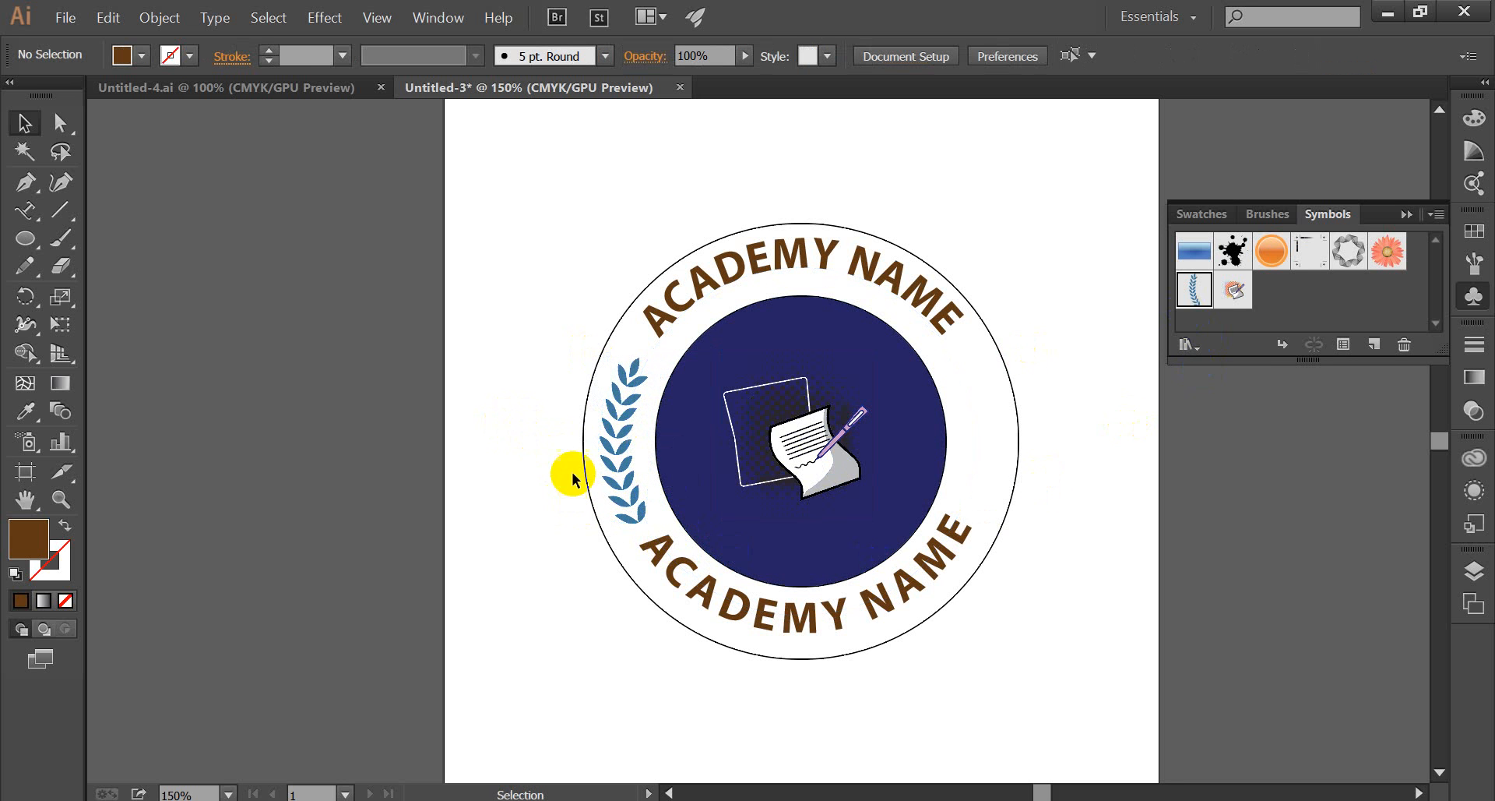
Create a mirrored copy of the laurel branch by reflecting it across the vertical axis.
{"action": "left_click", "coordinate": [611, 451]}
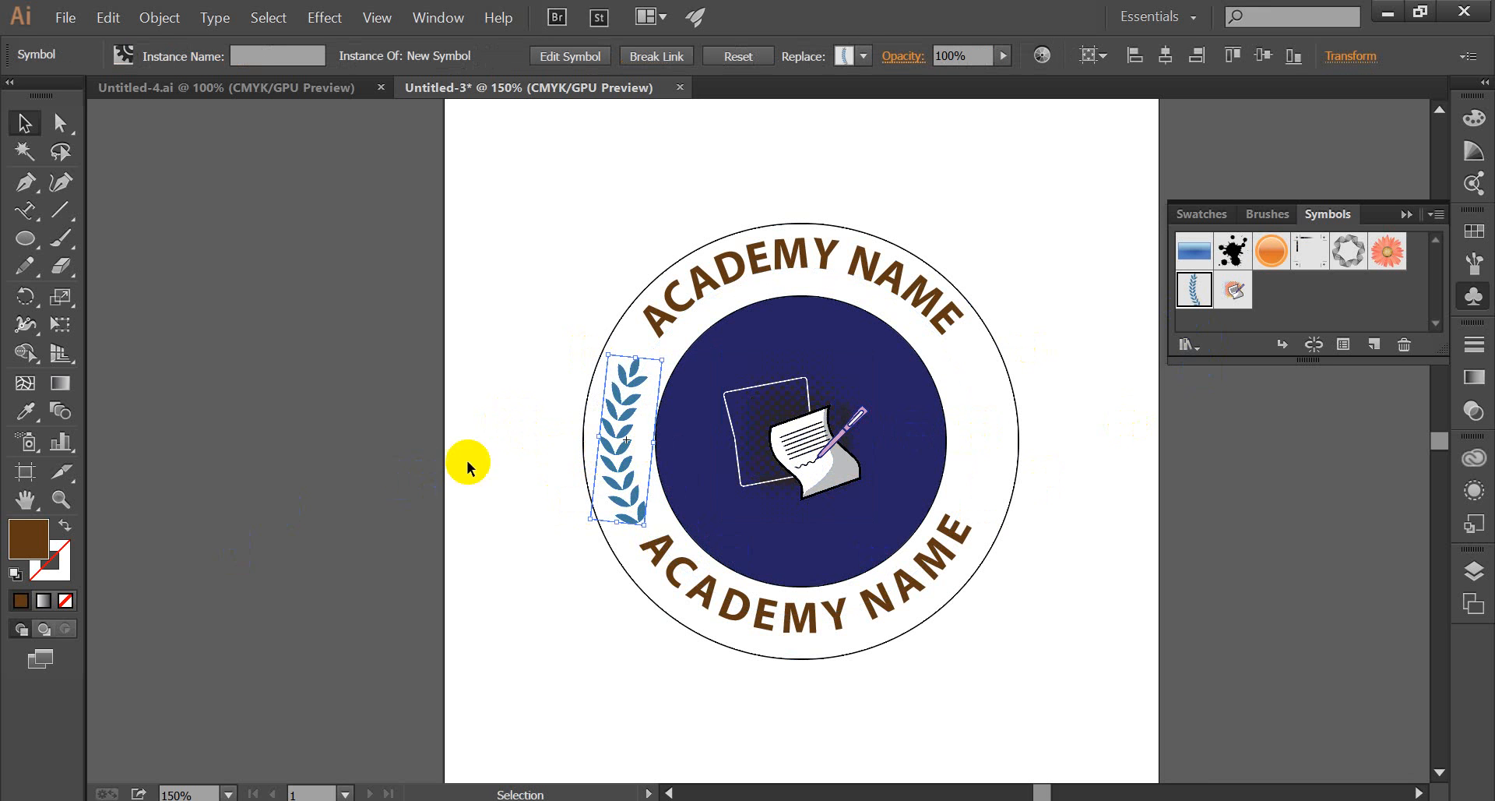
{"action": "right_click", "coordinate": [609, 444]}
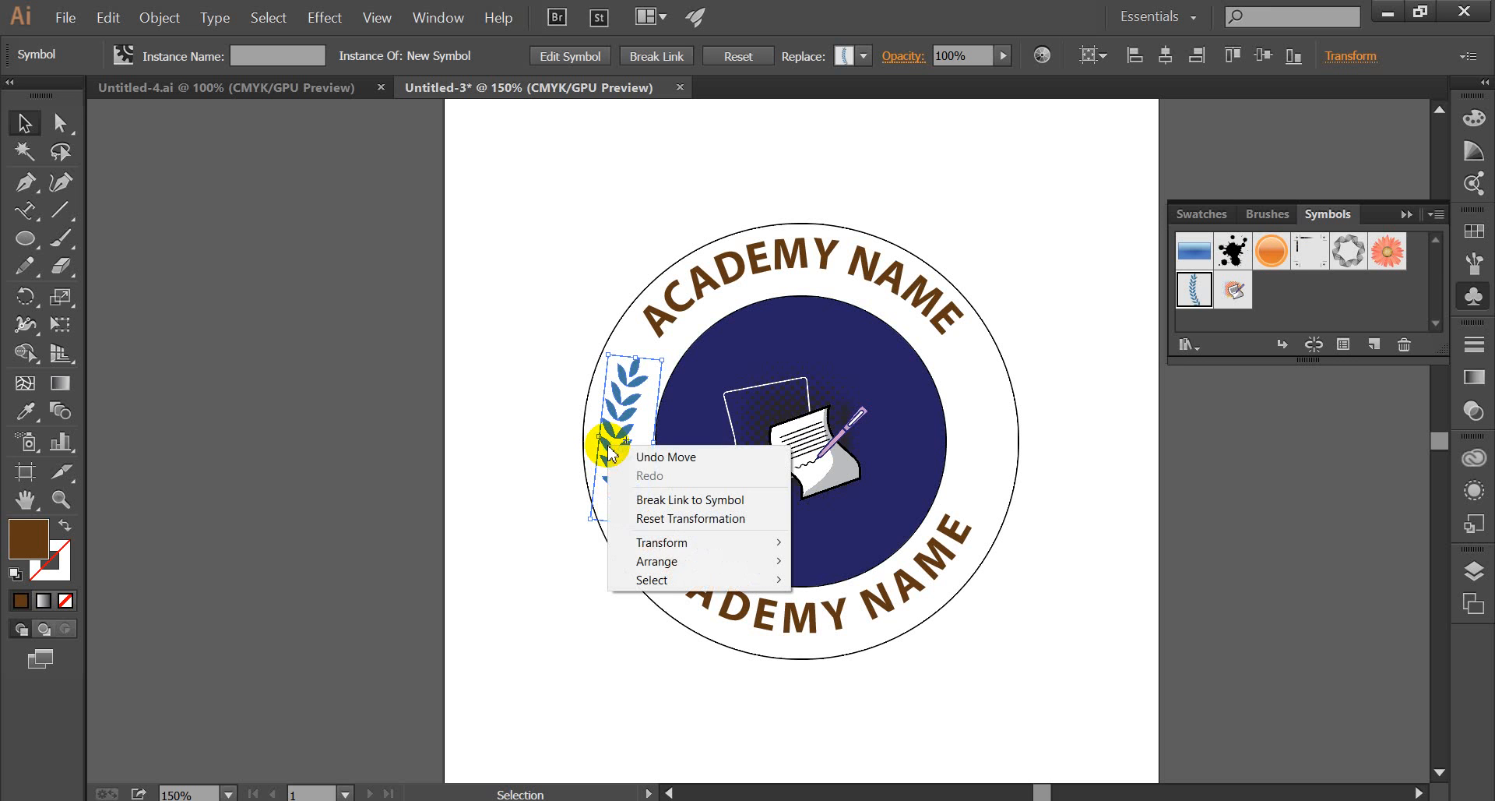
{"action": "mouse_move", "coordinate": [677, 543]}
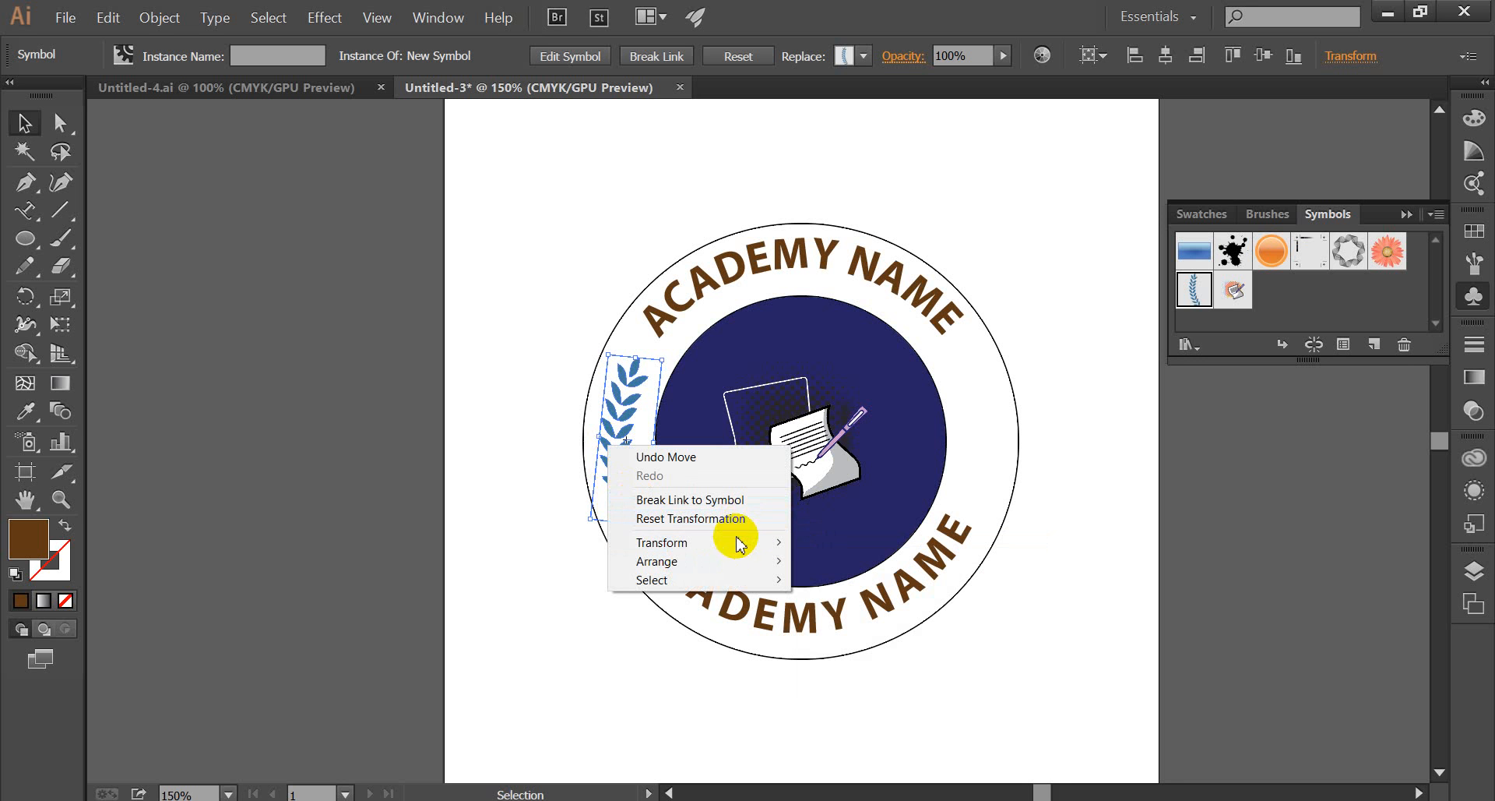
{"action": "mouse_move", "coordinate": [740, 543]}
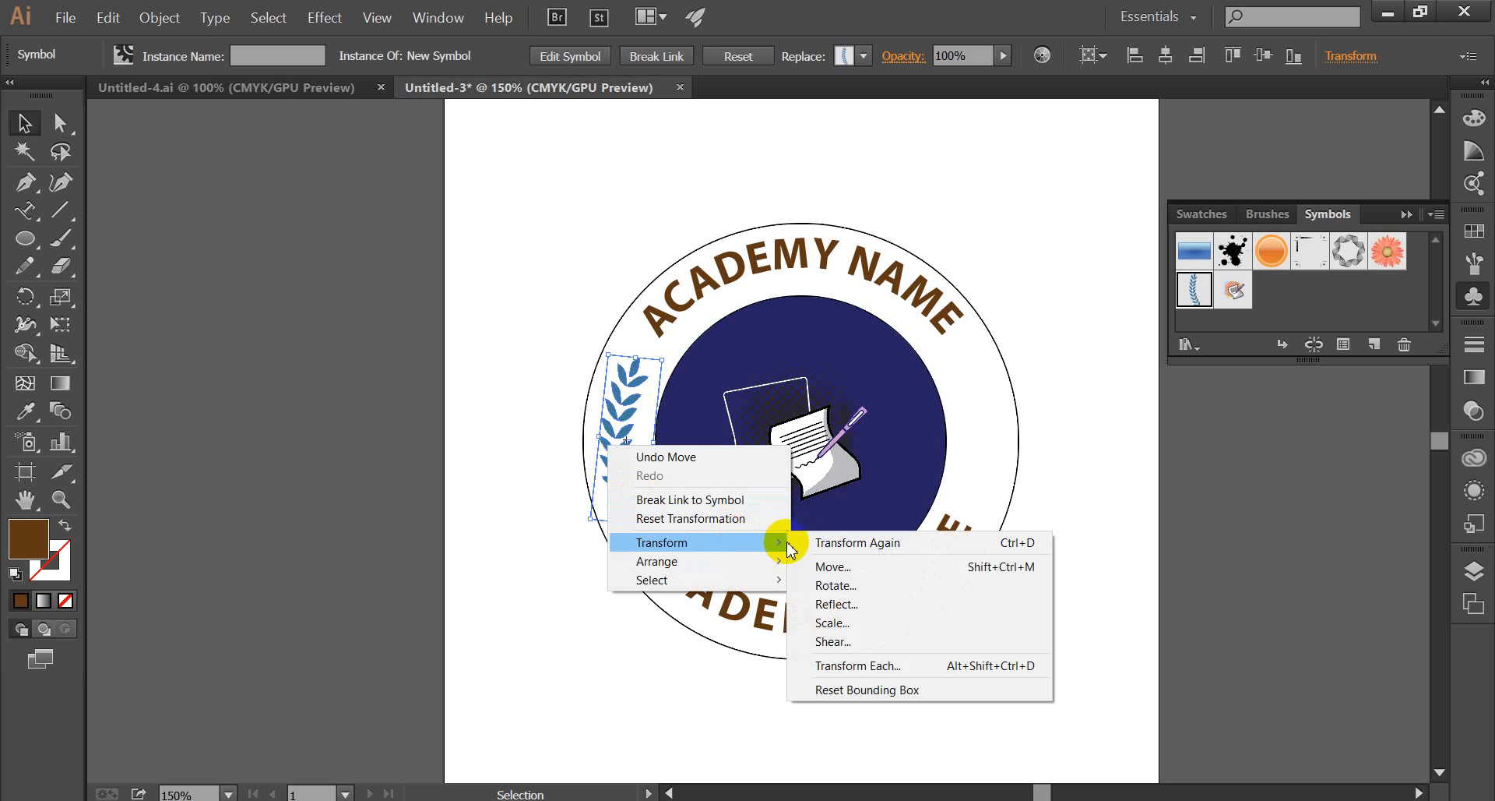
{"action": "left_click", "coordinate": [890, 607]}
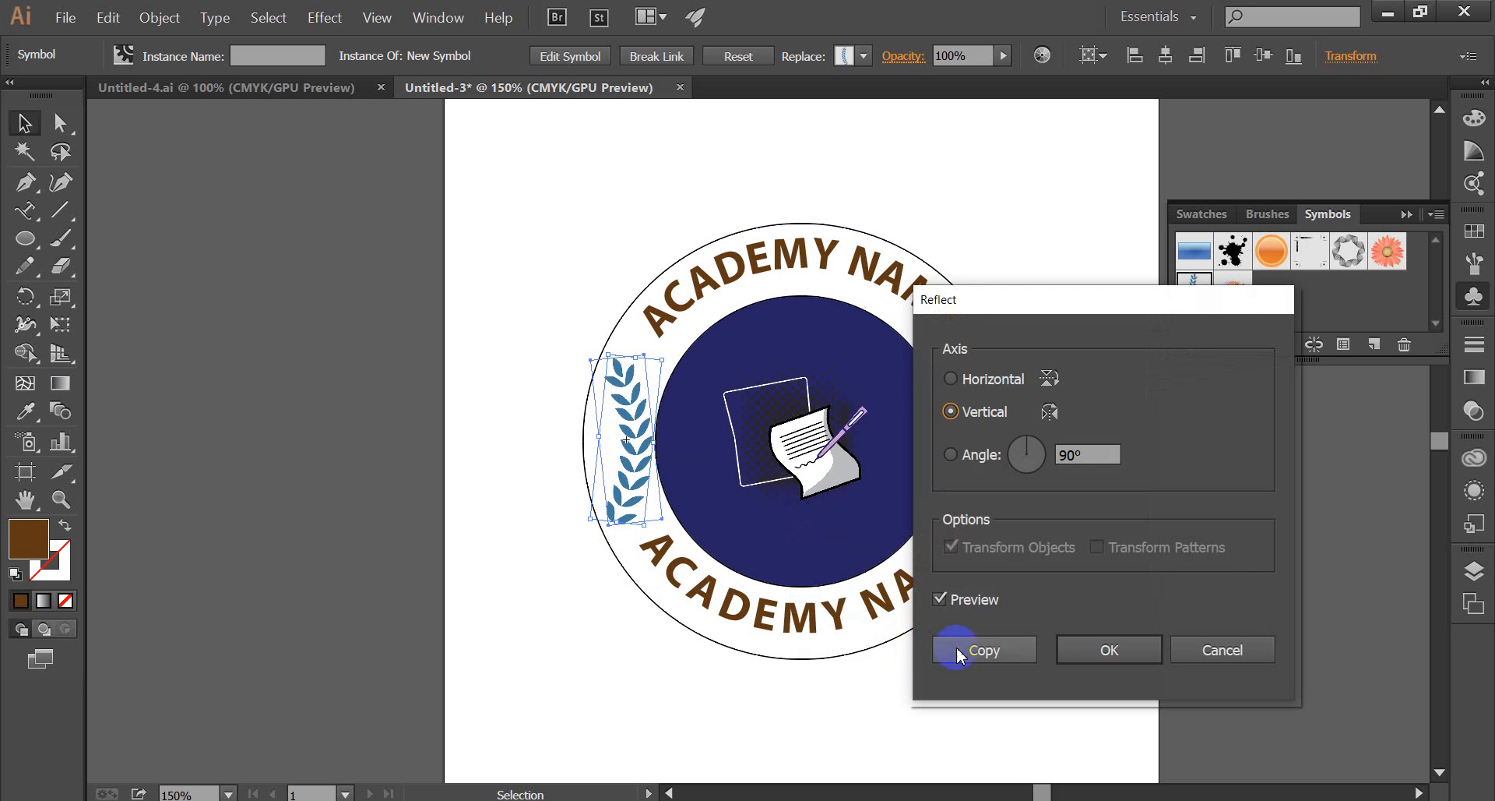
{"action": "left_click", "coordinate": [941, 601]}
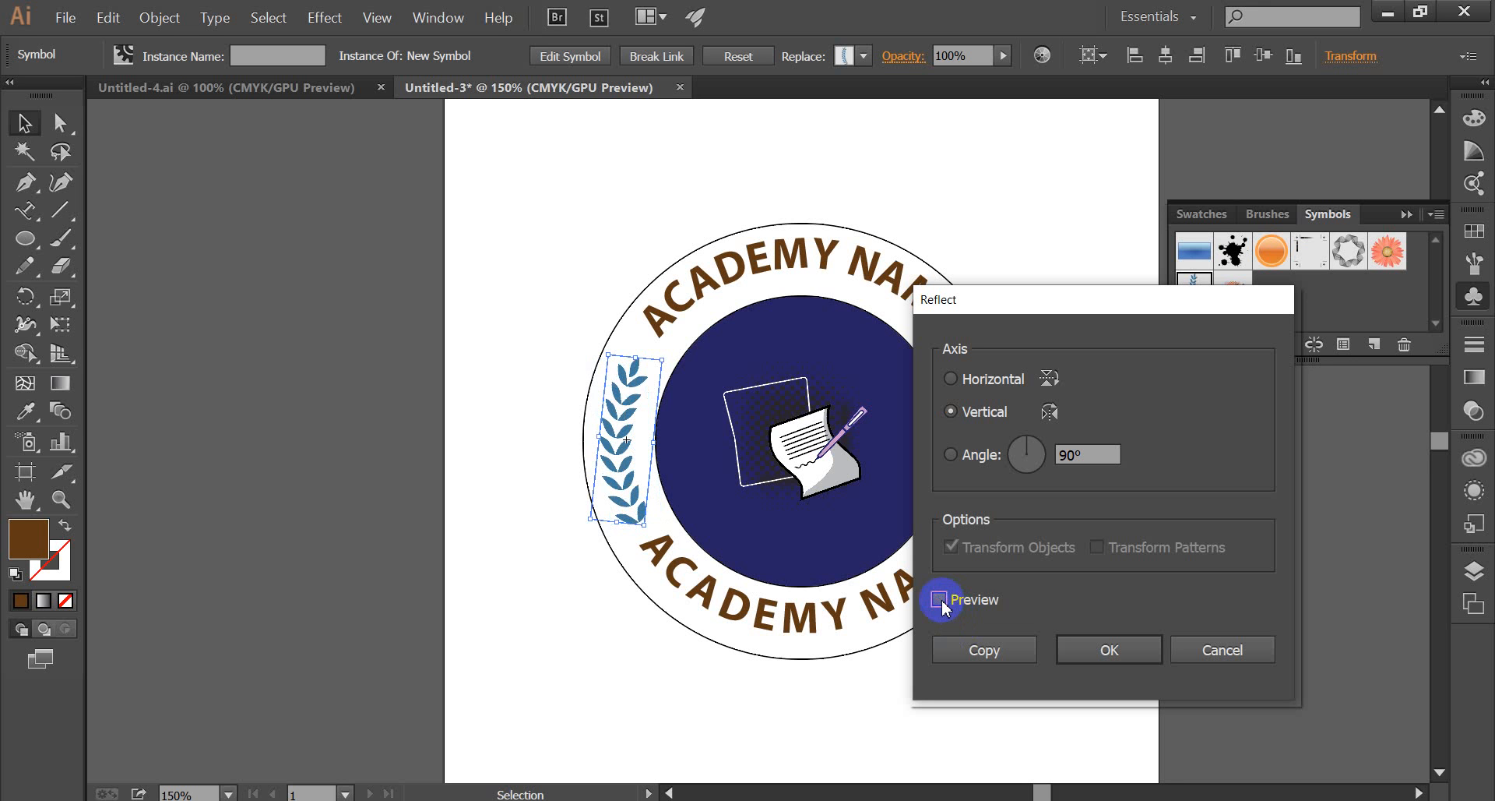
{"action": "left_click", "coordinate": [941, 602]}
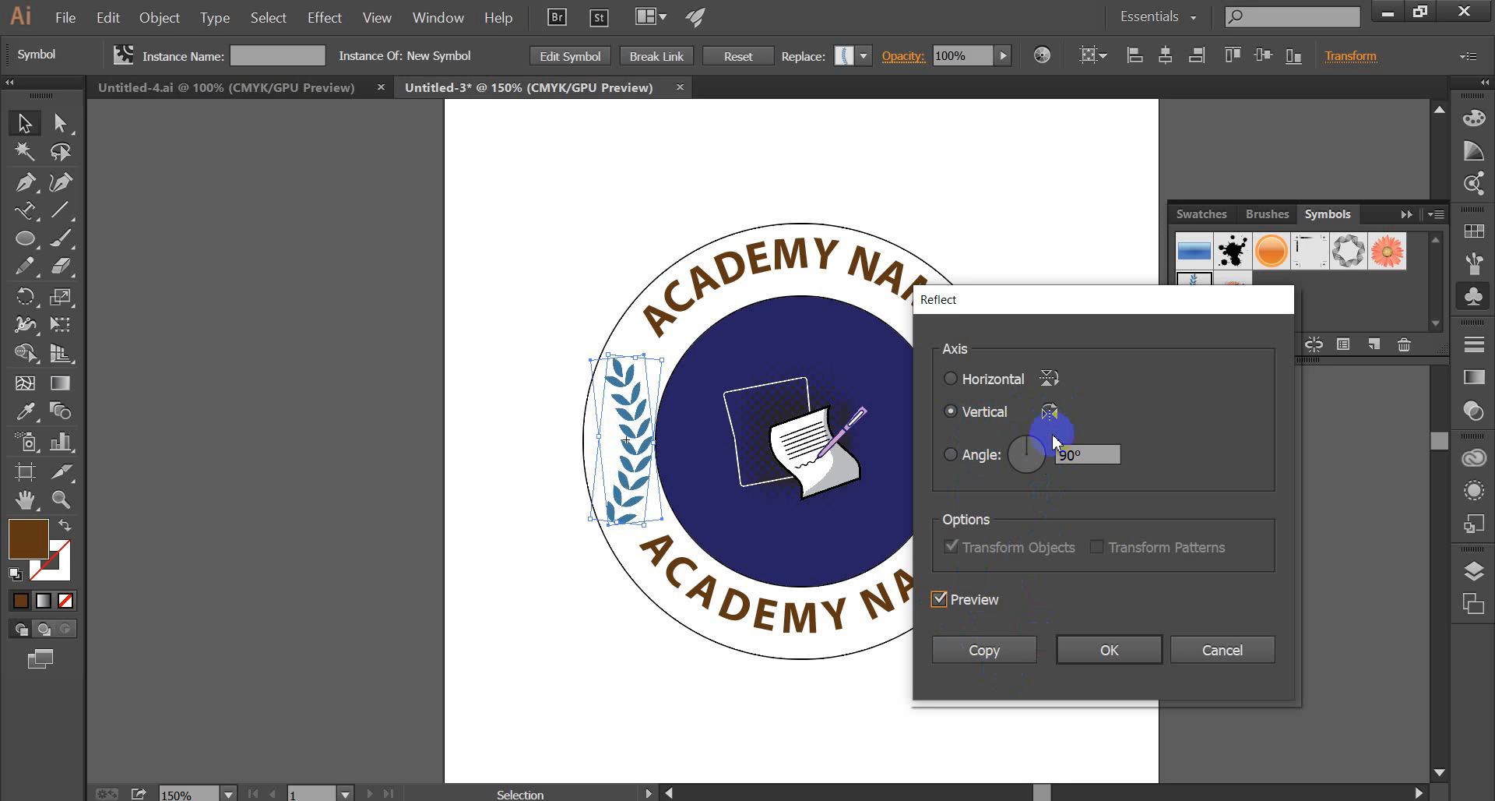
{"action": "left_click", "coordinate": [987, 651]}
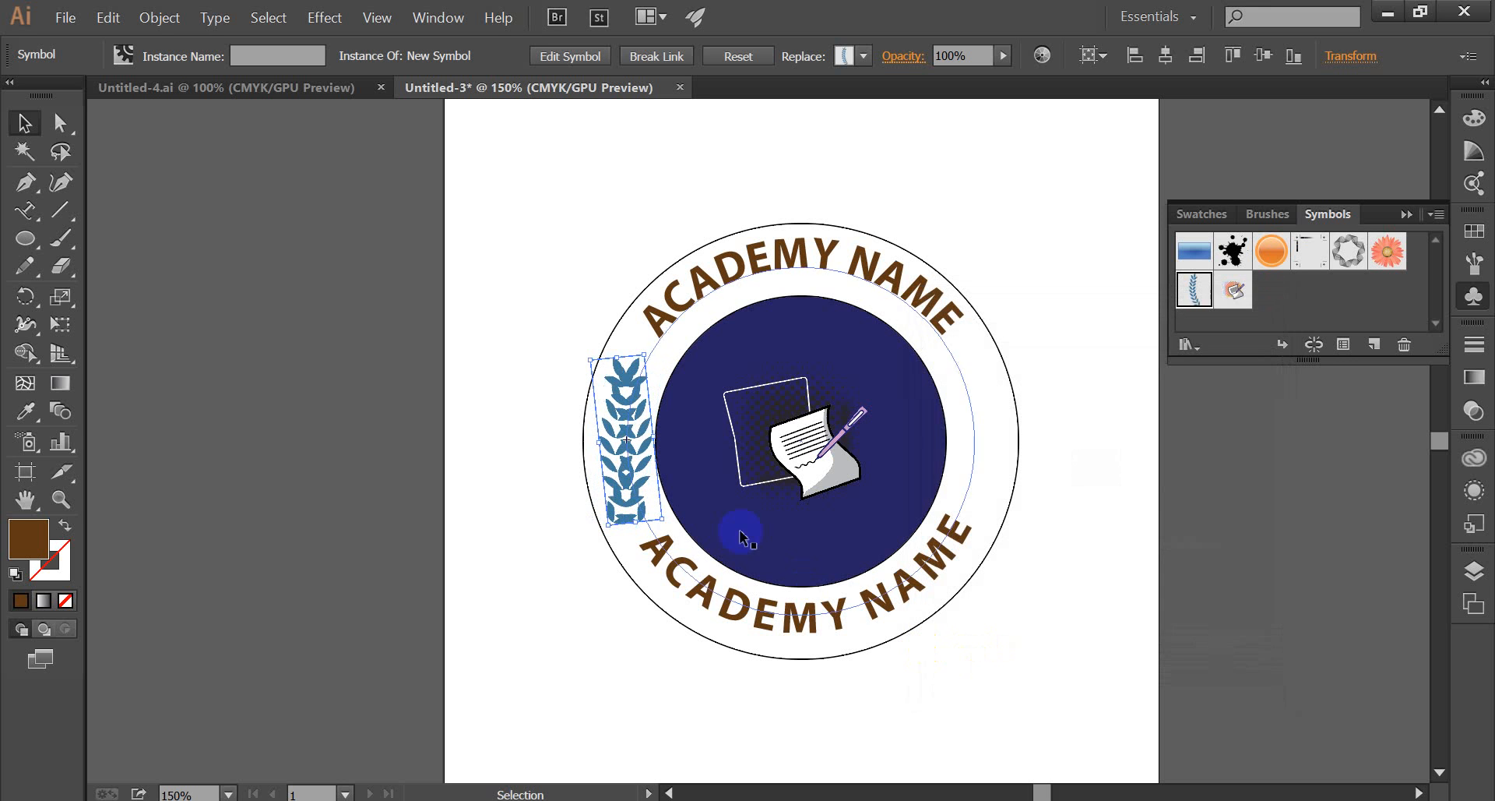
Move the mirrored laurel branch to the ring's right side, rotate it slightly counter-clockwise to follow the curve, and adjust its position.
{"action": "mouse_move", "coordinate": [645, 455]}
{"action": "left_mouse_down"}
{"action": "mouse_move", "coordinate": [971, 454]}
{"action": "mouse_move", "coordinate": [988, 437]}
{"action": "left_mouse_up"}
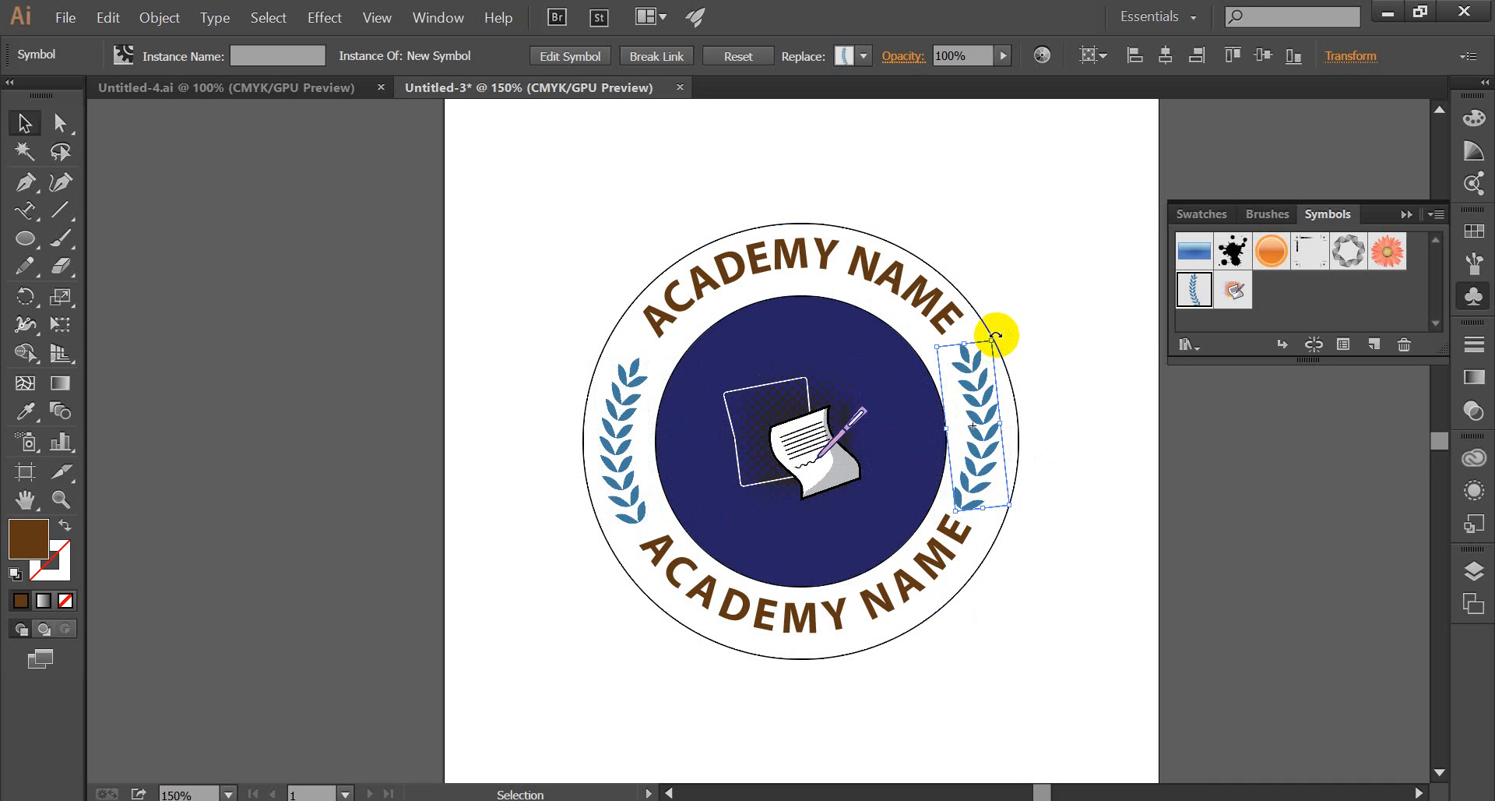
{"action": "left_click_drag", "start_coordinate": [997, 334], "coordinate": [989, 332]}
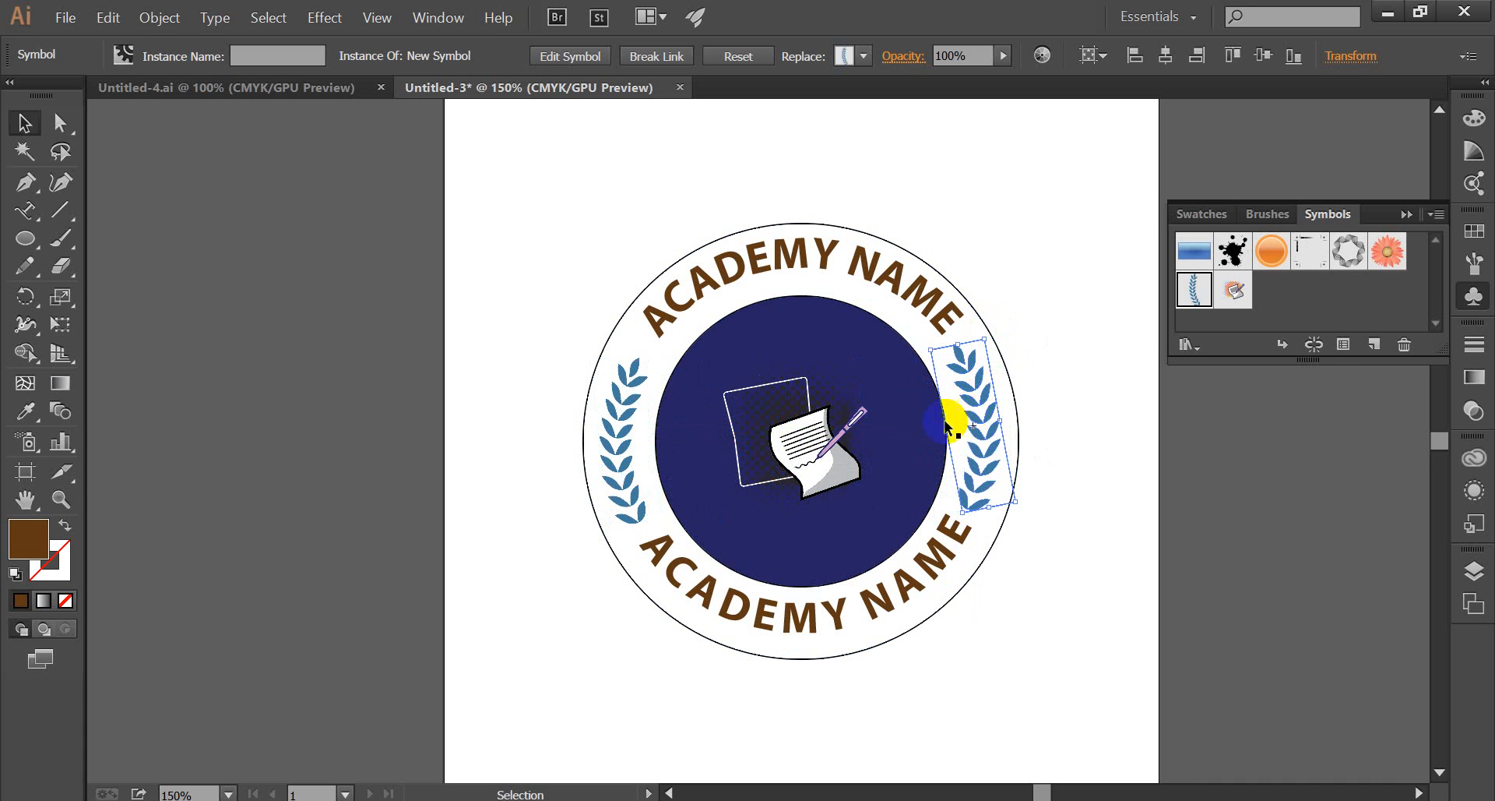
{"action": "left_click_drag", "start_coordinate": [970, 397], "coordinate": [975, 394]}
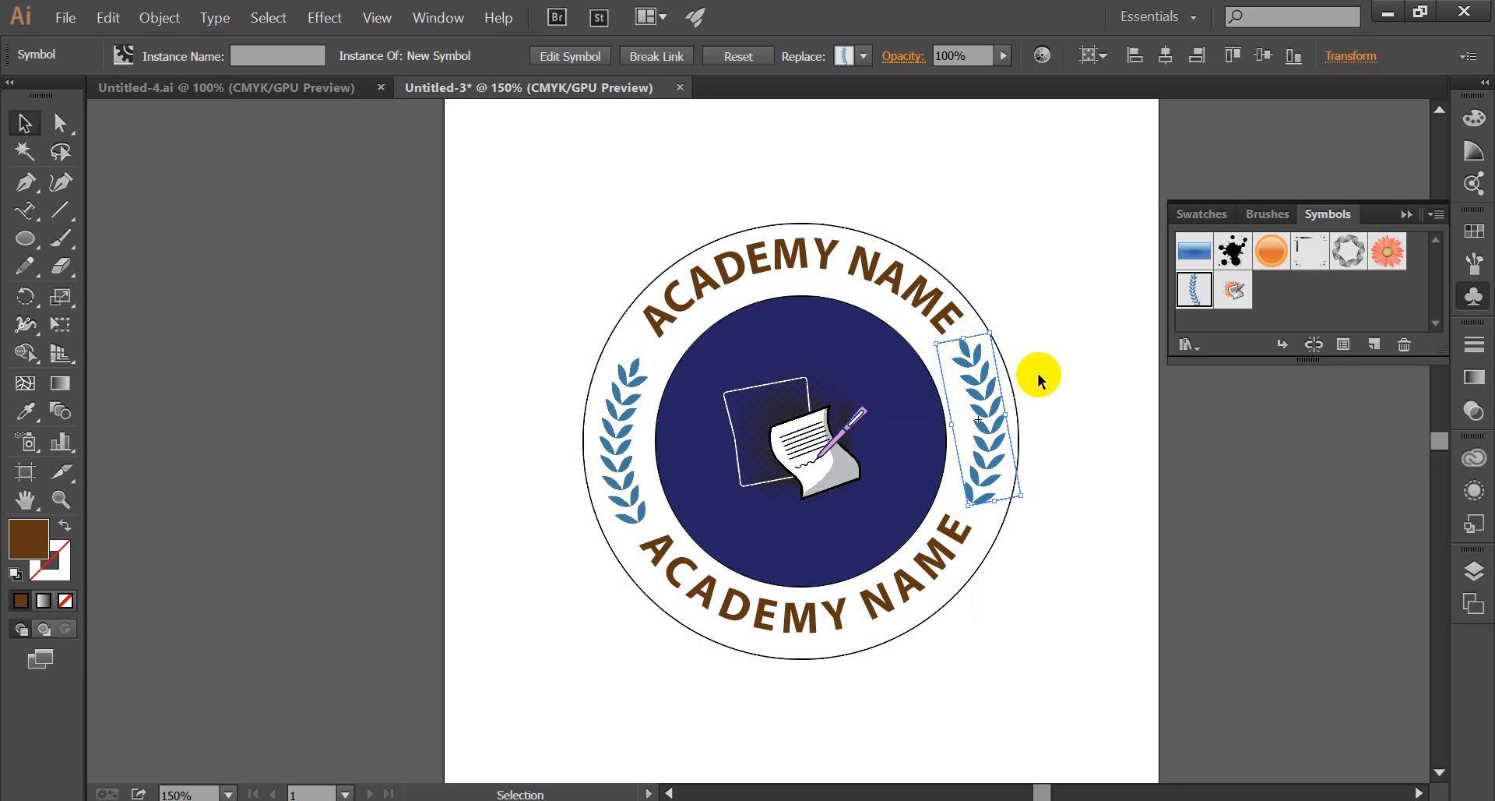
{"action": "left_click", "coordinate": [1051, 379]}
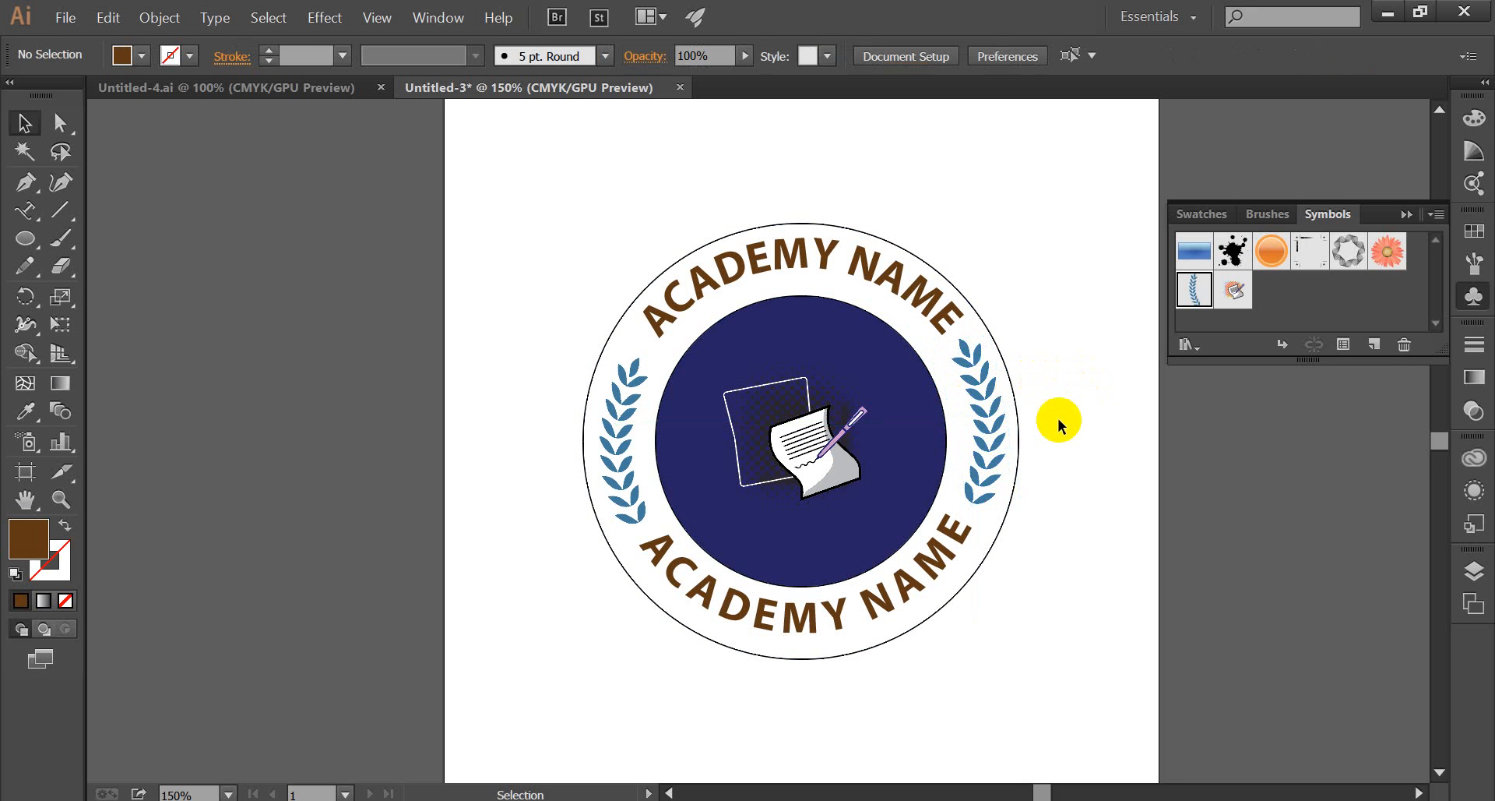